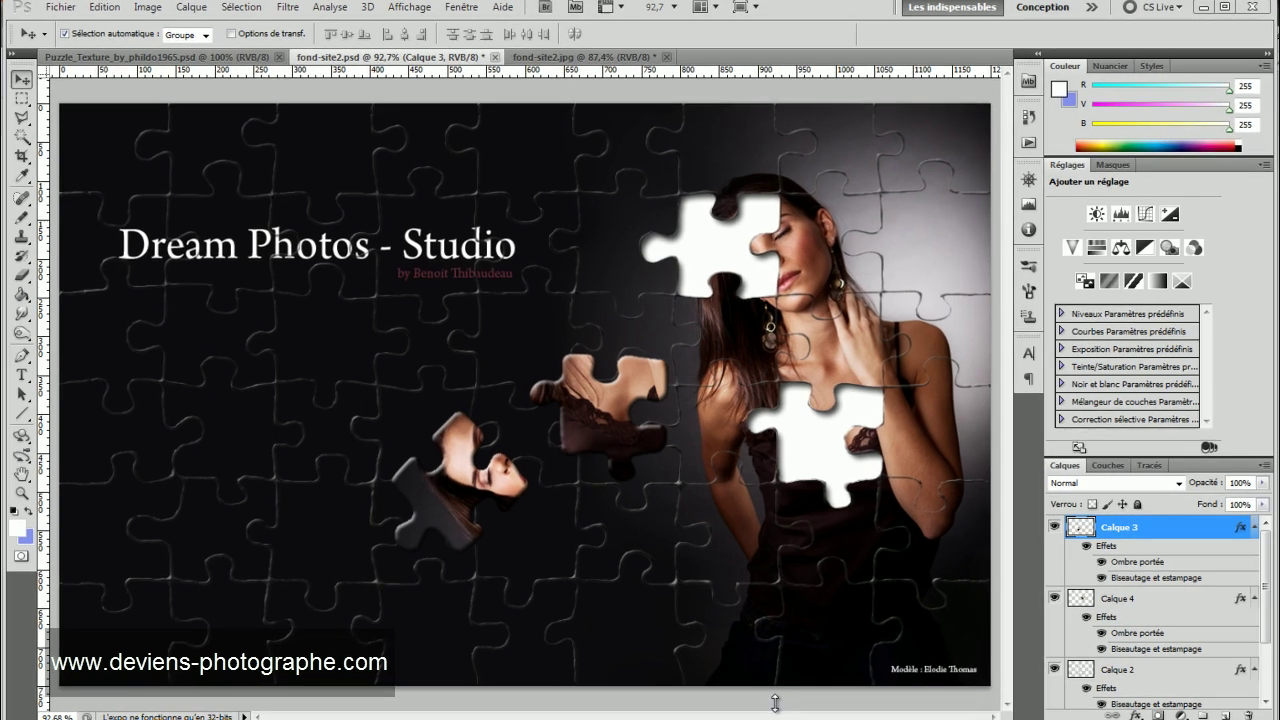
pyautogui.scroll(5, 516, 545)
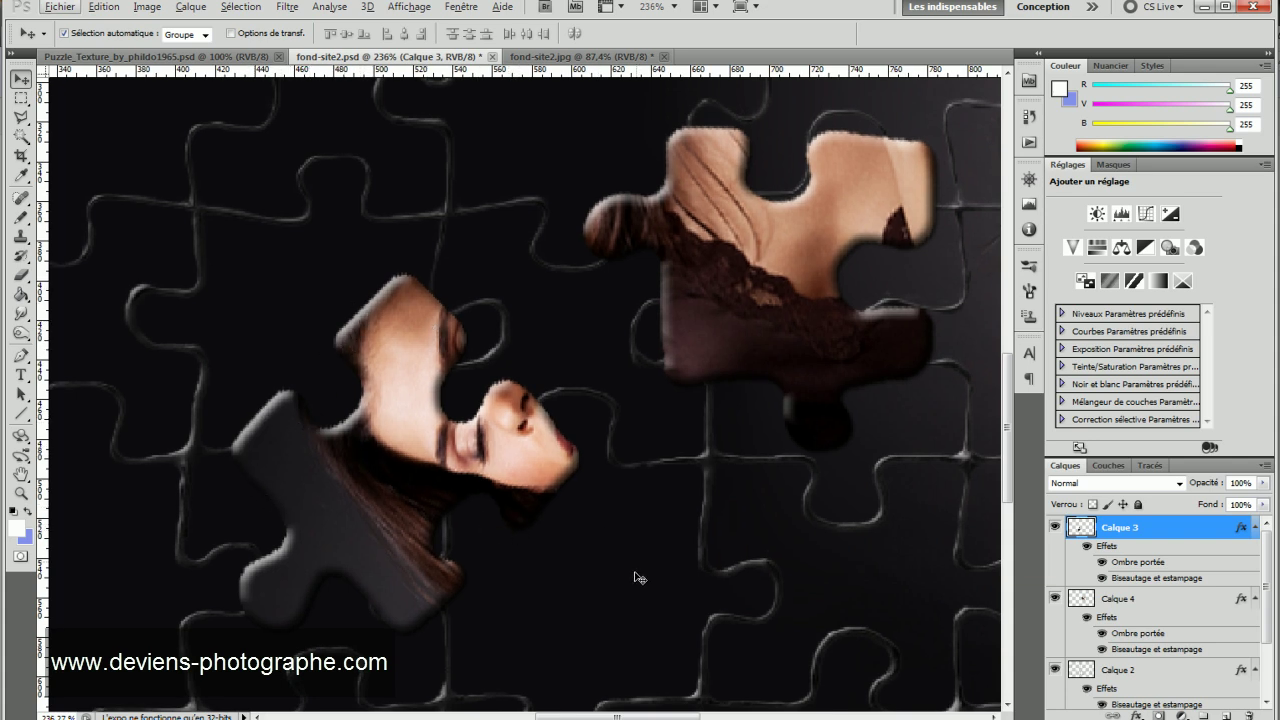
pyautogui.moveTo(600, 716); pyautogui.dragTo(719, 716)
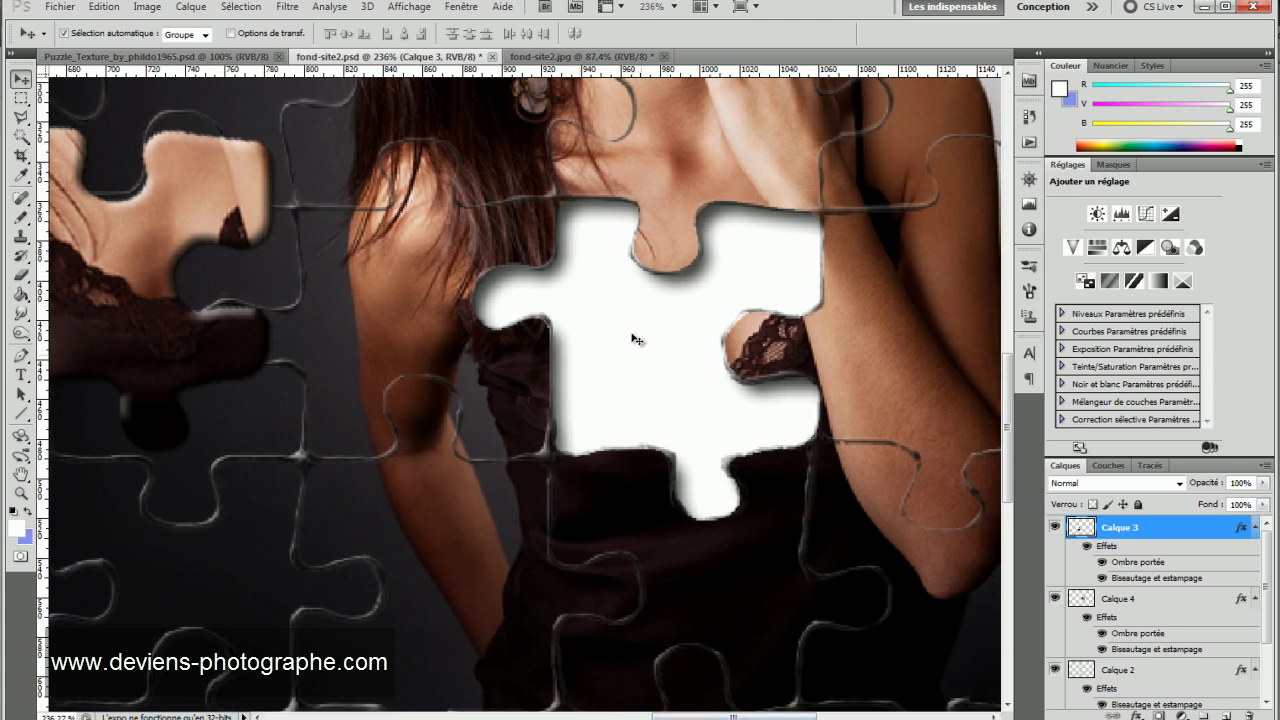
# - Add an empty layer to the fond-site2.jpg document and try to move it below the locked background layer
pyautogui.click(572, 57)
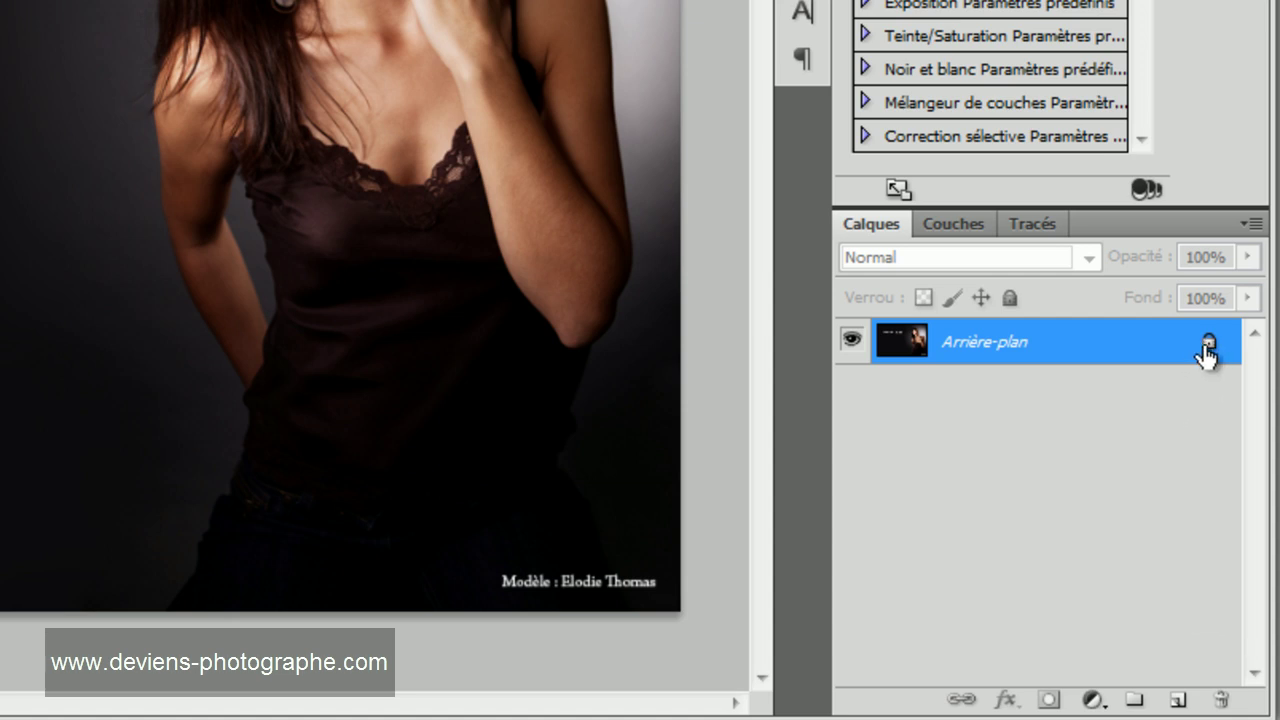
pyautogui.click(1172, 703)
pyautogui.moveTo(1000, 350); pyautogui.dragTo(1017, 393)
pyautogui.click(1017, 390)
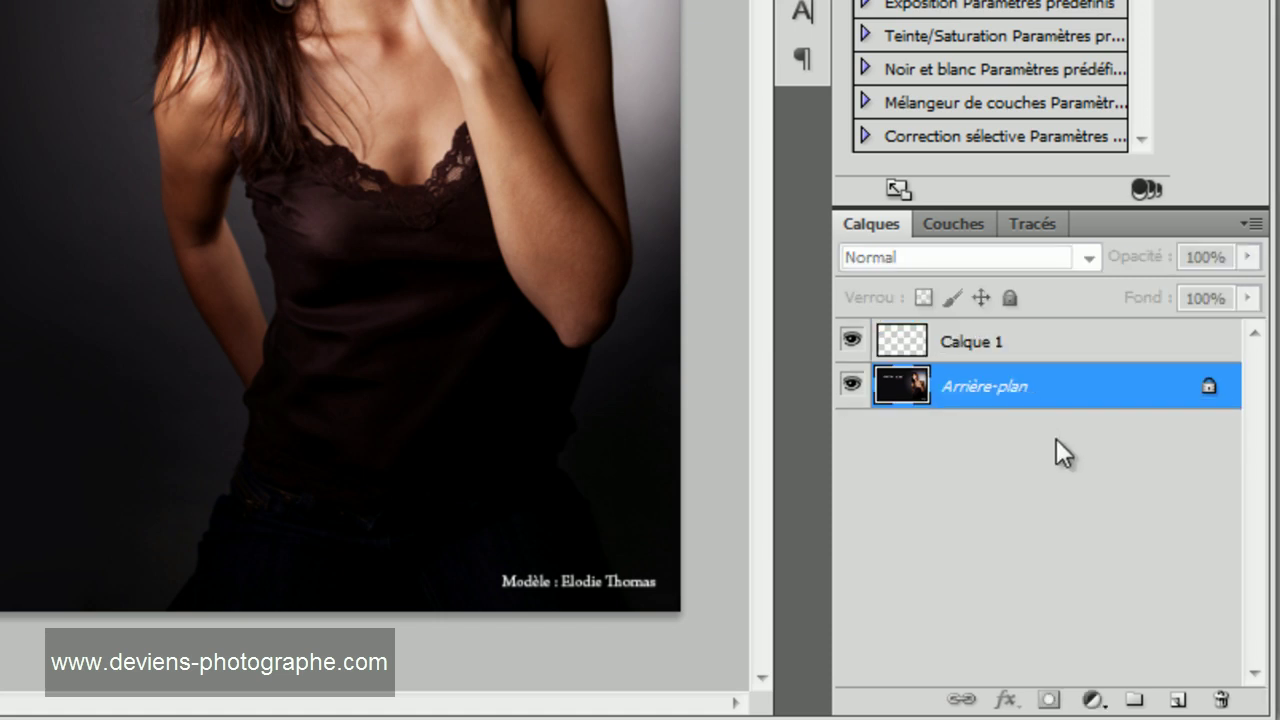
# - Convert the locked background into a regular layer named image
pyautogui.doubleClick(1213, 393)
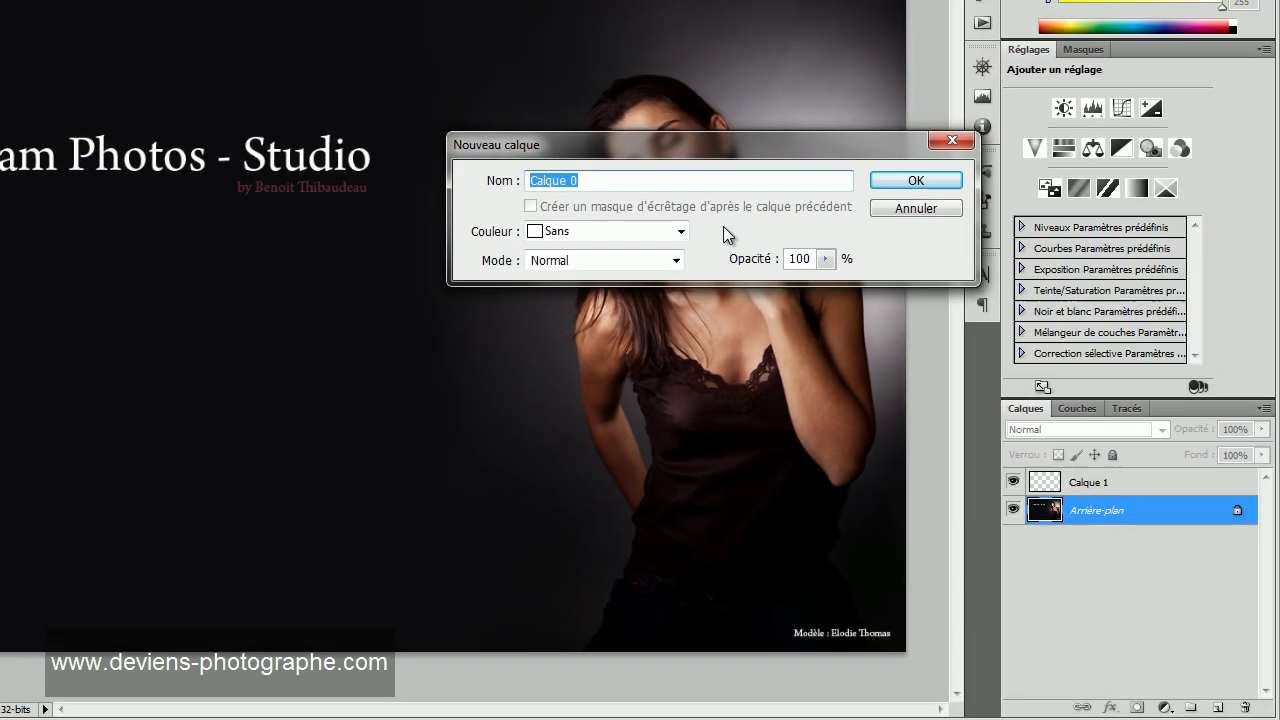
pyautogui.press('BackSpace')
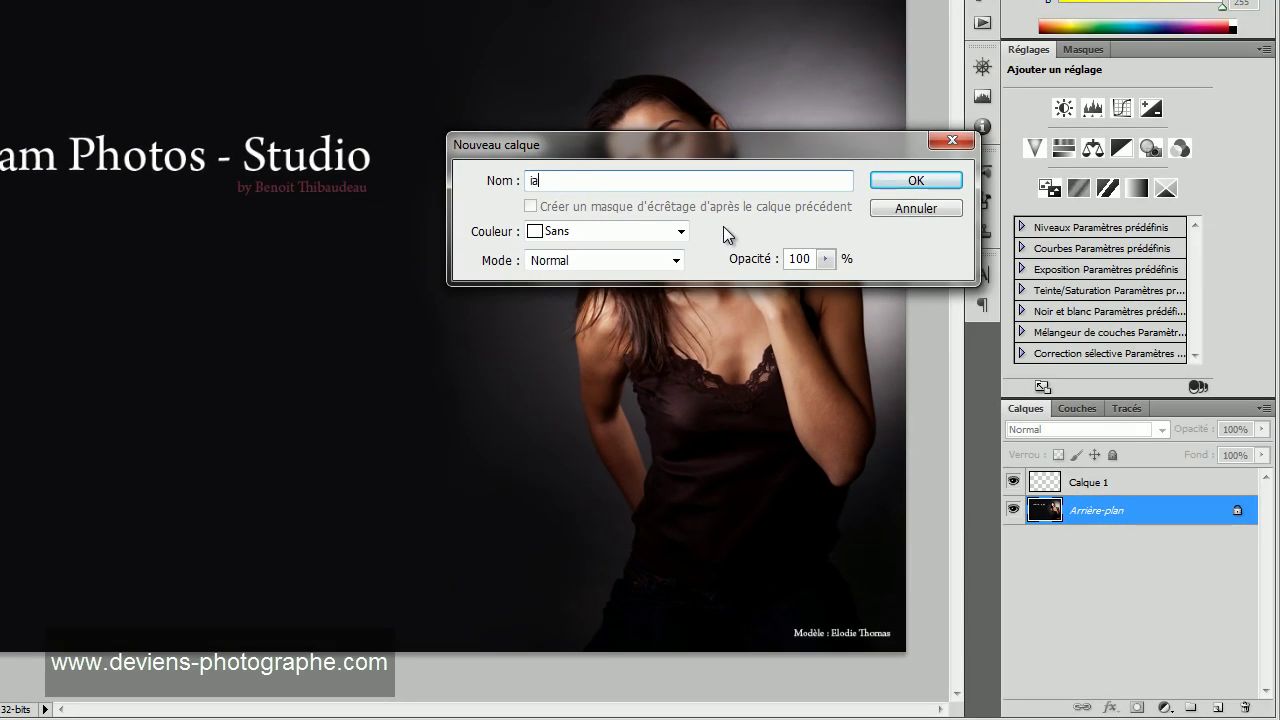
pyautogui.write('image')
pyautogui.press('Return')
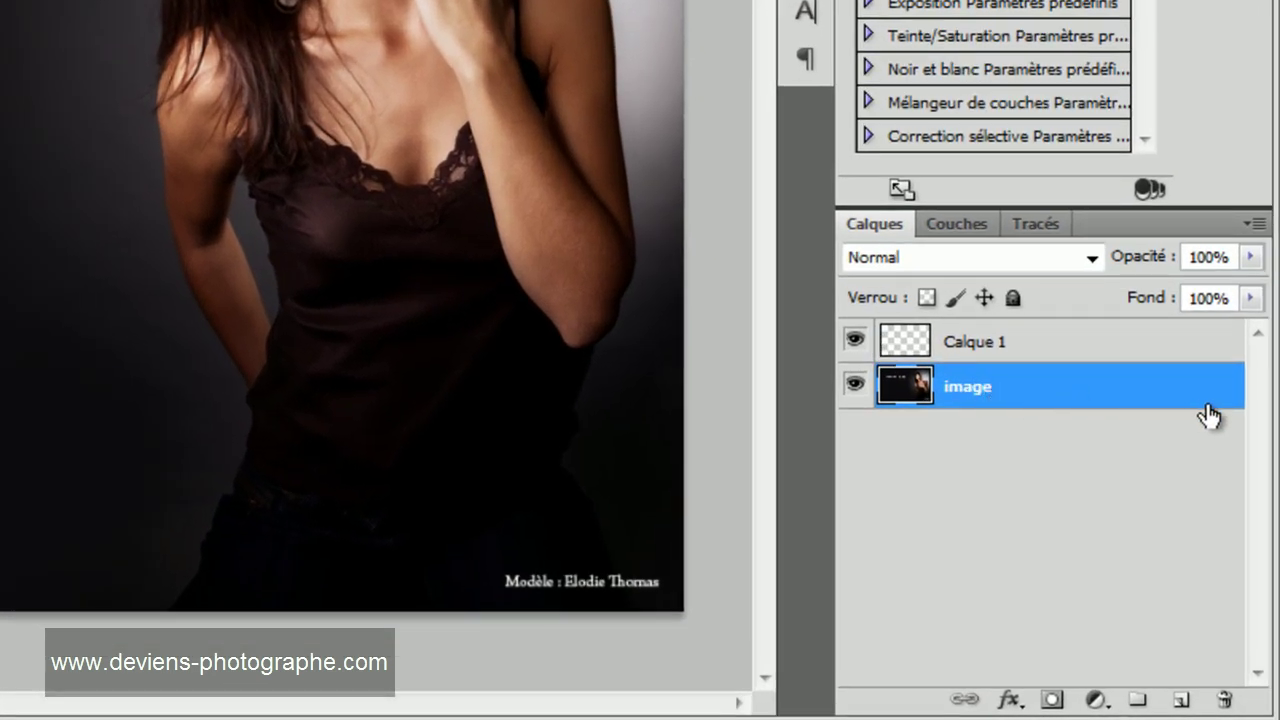
# - Place the empty layer beneath the image layer and, with image hidden, rename it fond
pyautogui.click(1034, 351)
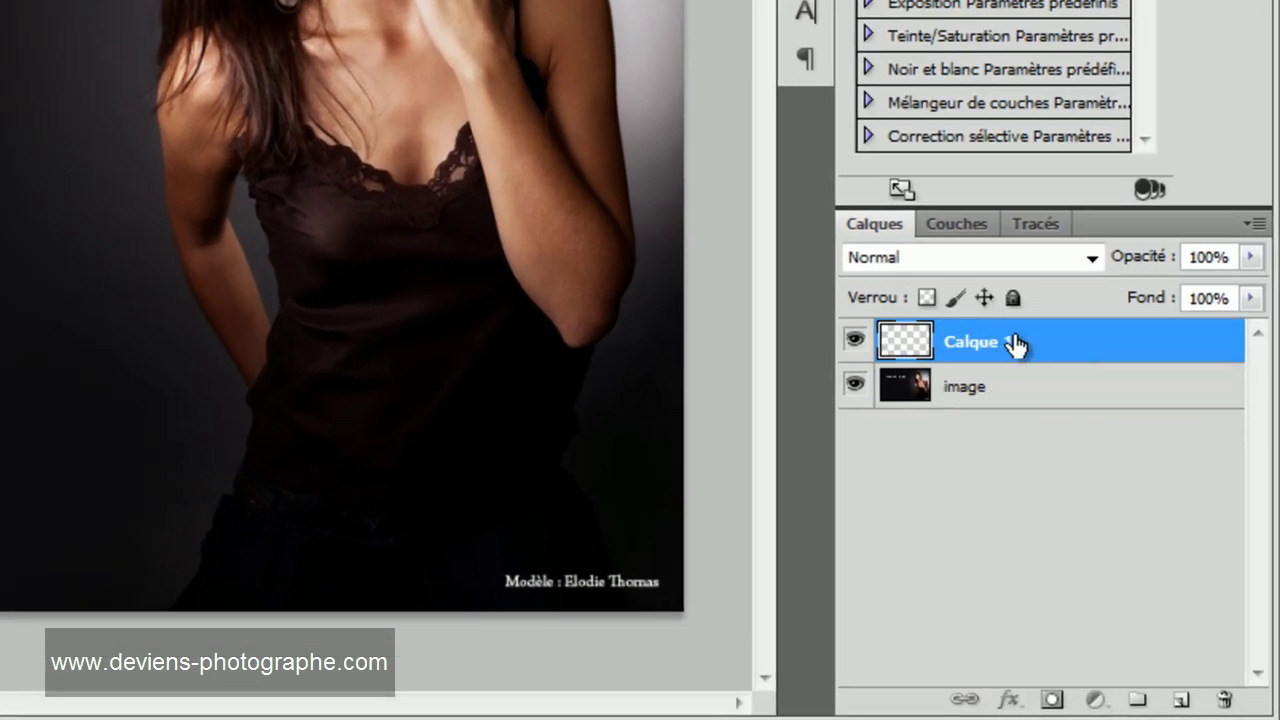
pyautogui.moveTo(1014, 343); pyautogui.dragTo(1029, 402)
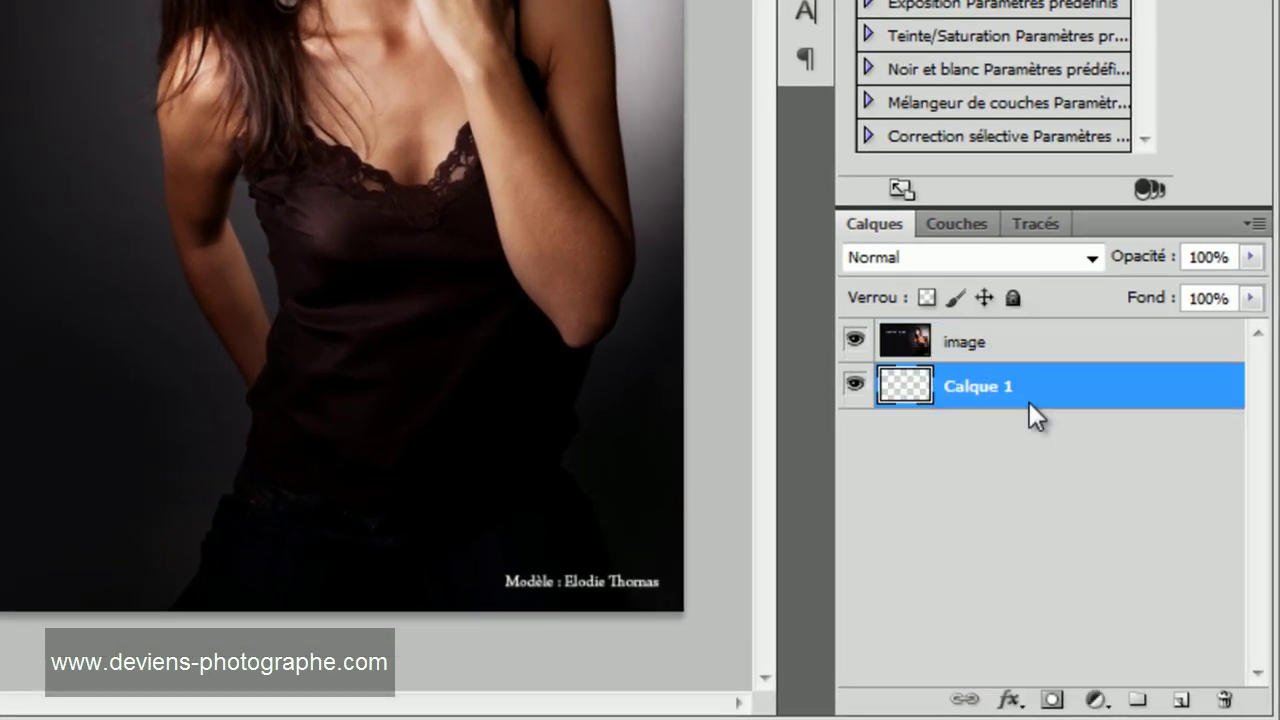
pyautogui.click(855, 345)
pyautogui.doubleClick(968, 387)
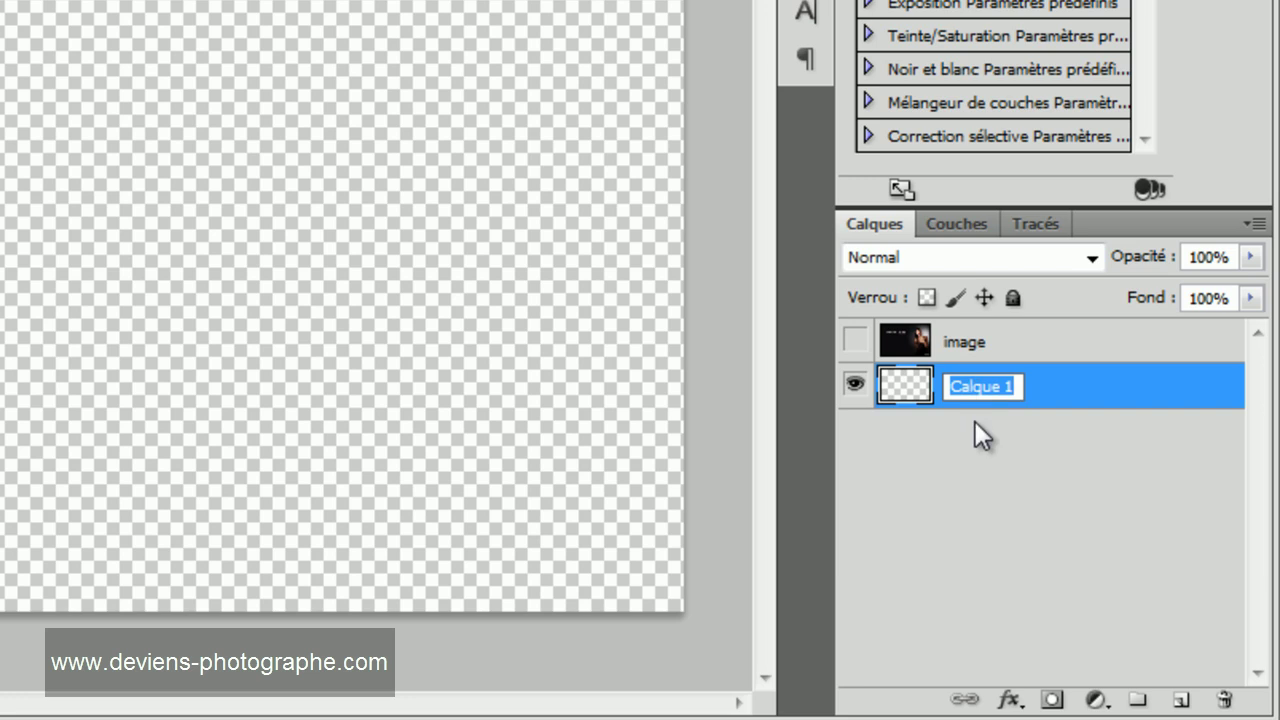
pyautogui.write('fond')
pyautogui.press('Return')
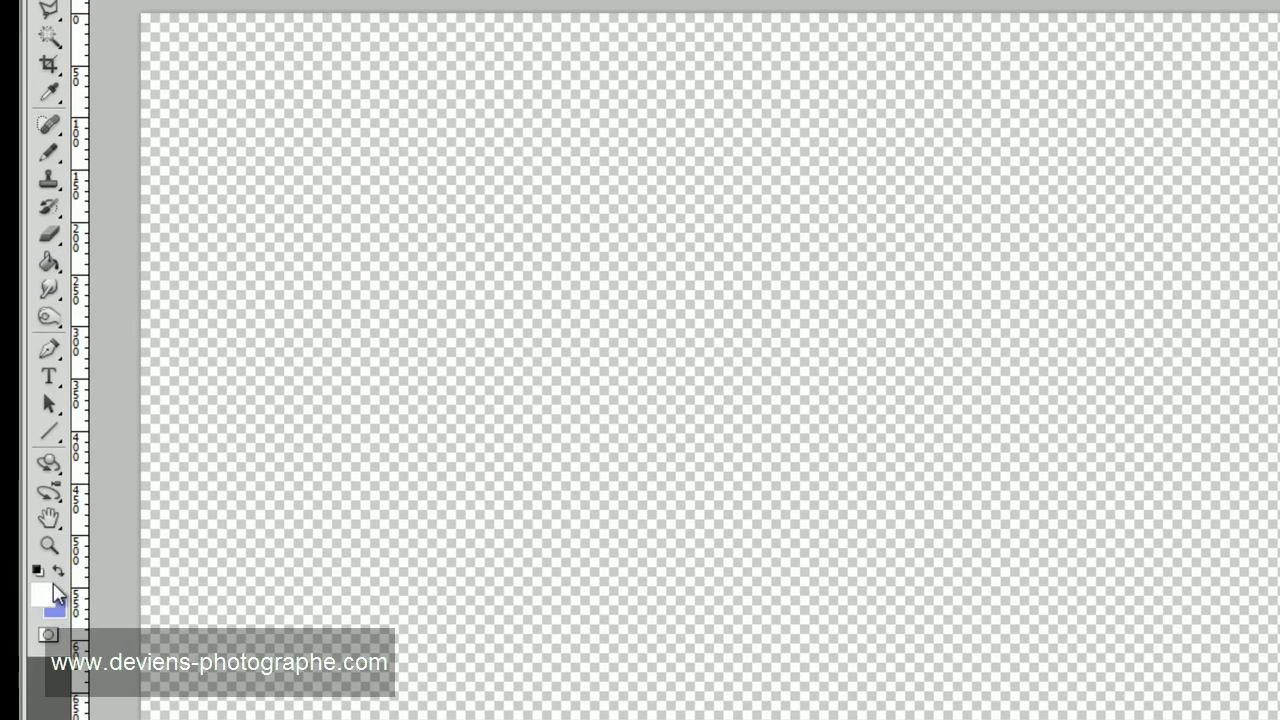
# - Fill the fond layer with the blue-violet swatch colour using the Paint Bucket, and show the image layer again
pyautogui.click(58, 572)
pyautogui.click(48, 376)
pyautogui.click(48, 262)
pyautogui.click(592, 280)
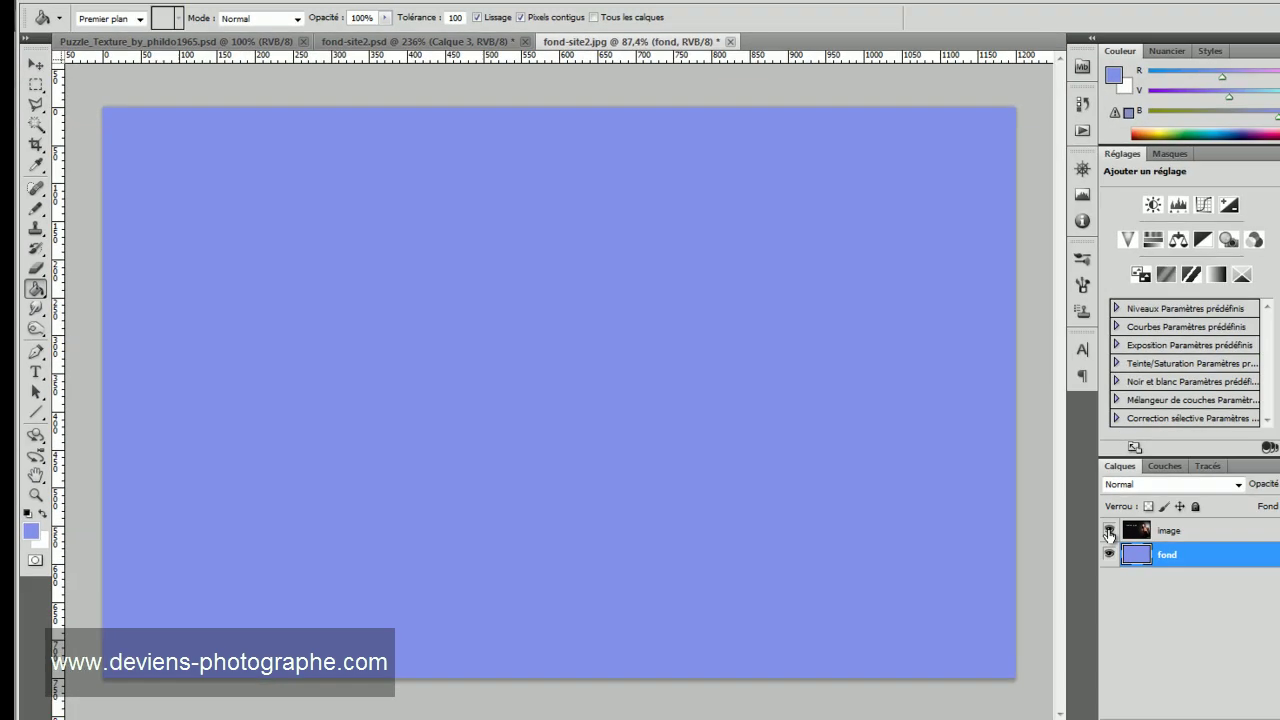
pyautogui.click(1059, 522)
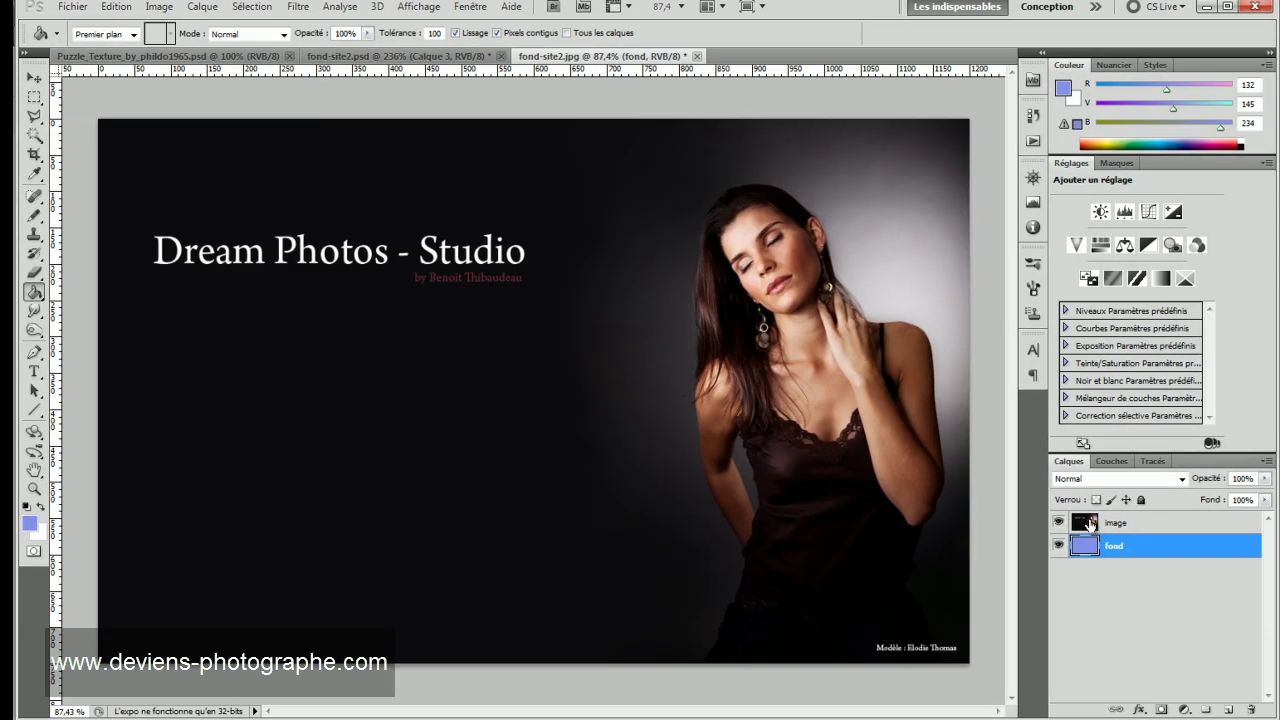
# - Copy the entire puzzle texture from the Puzzle_Texture document and paste it above the image layer in fond-site2.jpg
pyautogui.click(1090, 522)
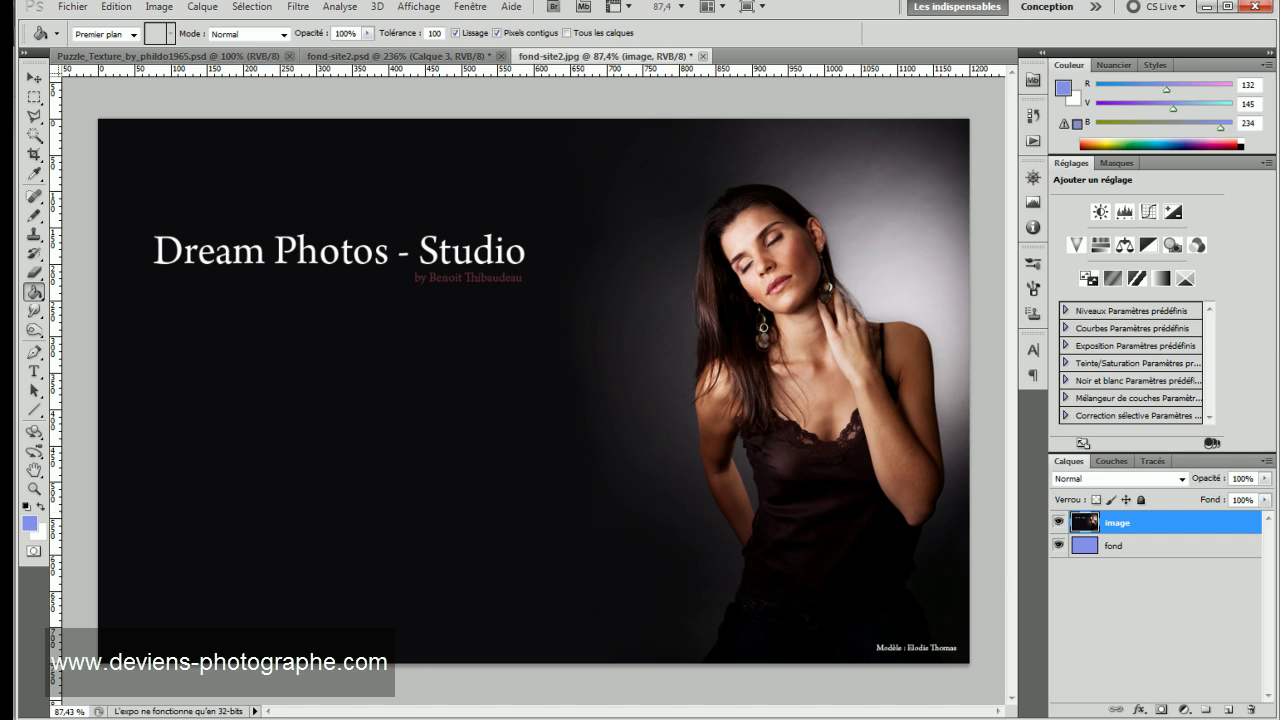
pyautogui.click(110, 57)
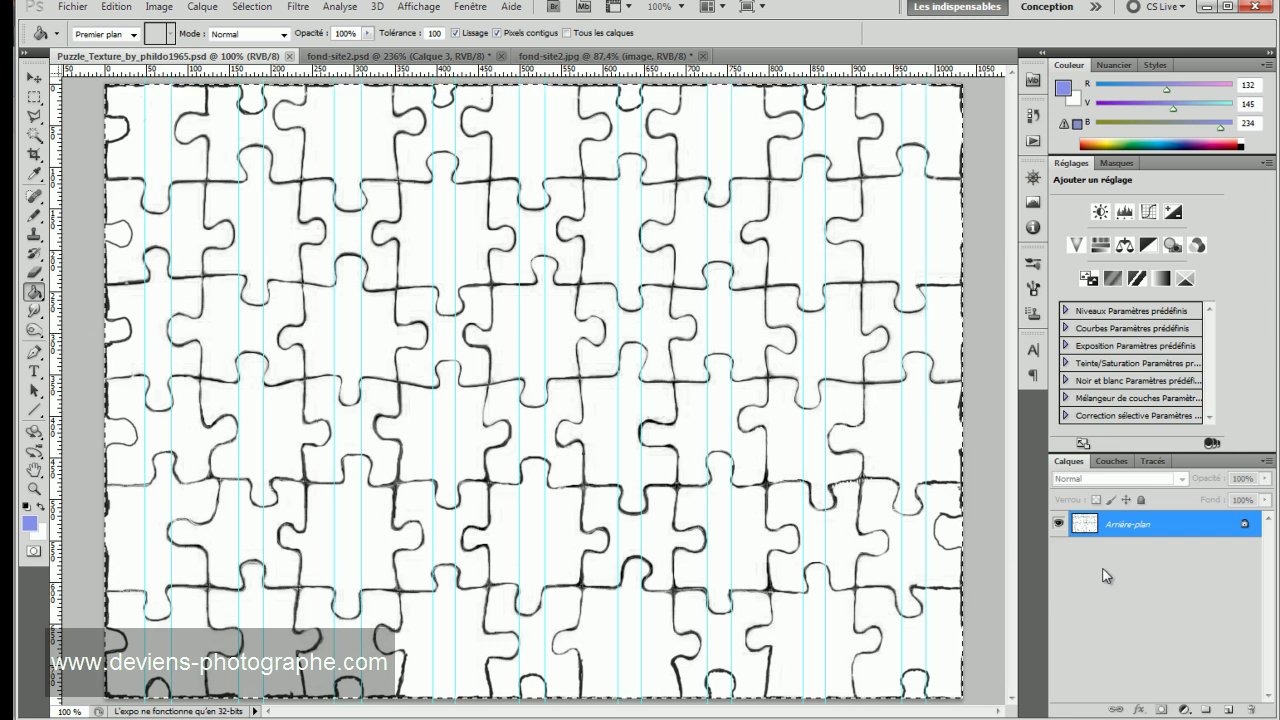
pyautogui.hotkey('ctrl', 'a')
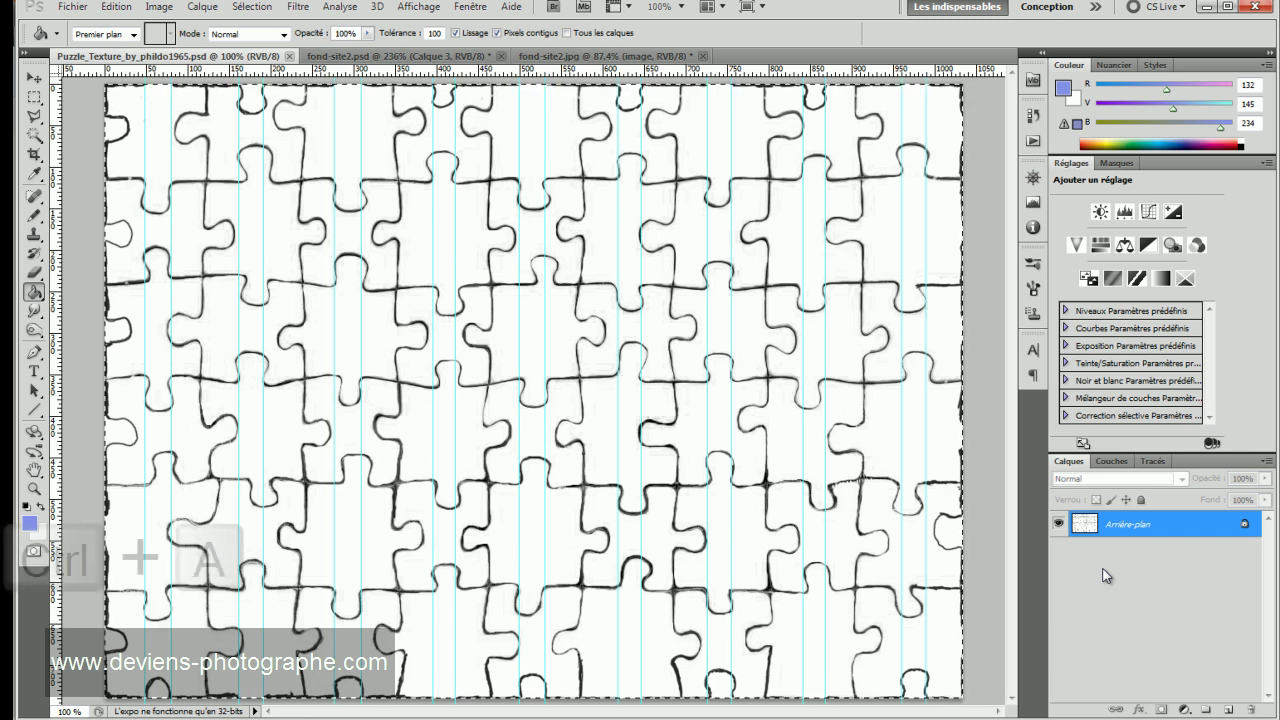
pyautogui.hotkey('ctrl', 'c')
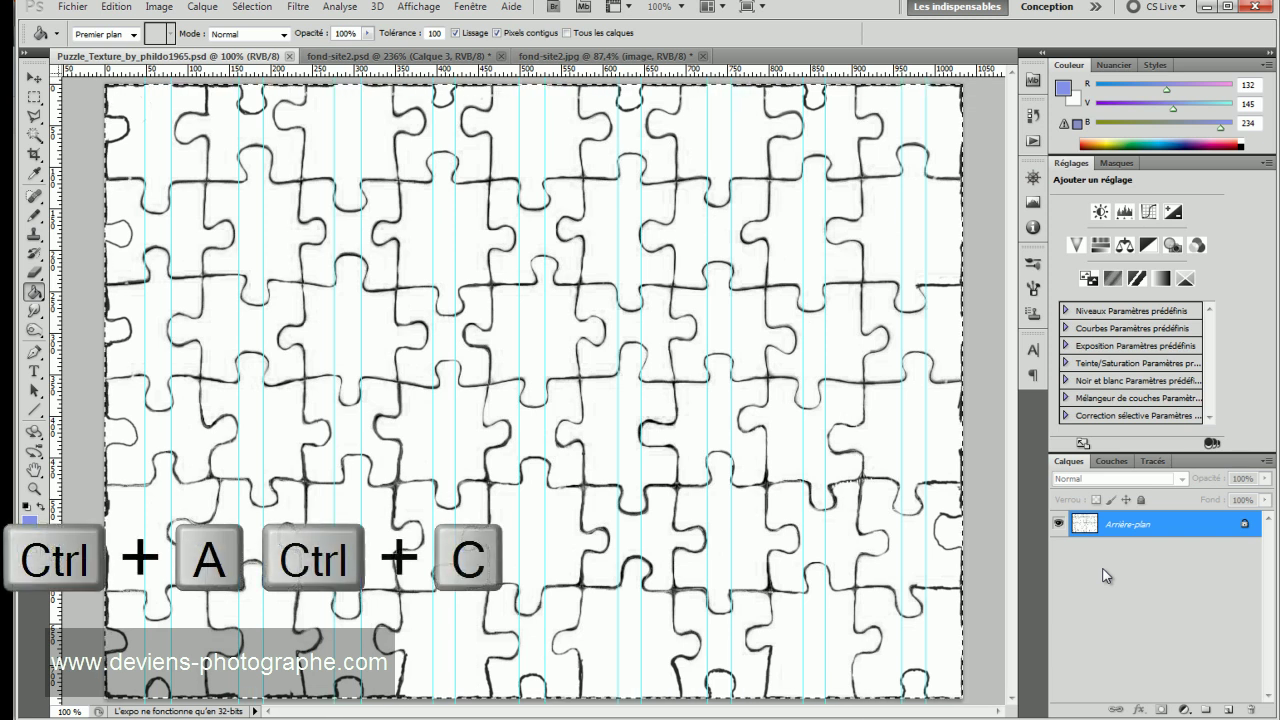
pyautogui.click(108, 8)
pyautogui.moveTo(428, 10)
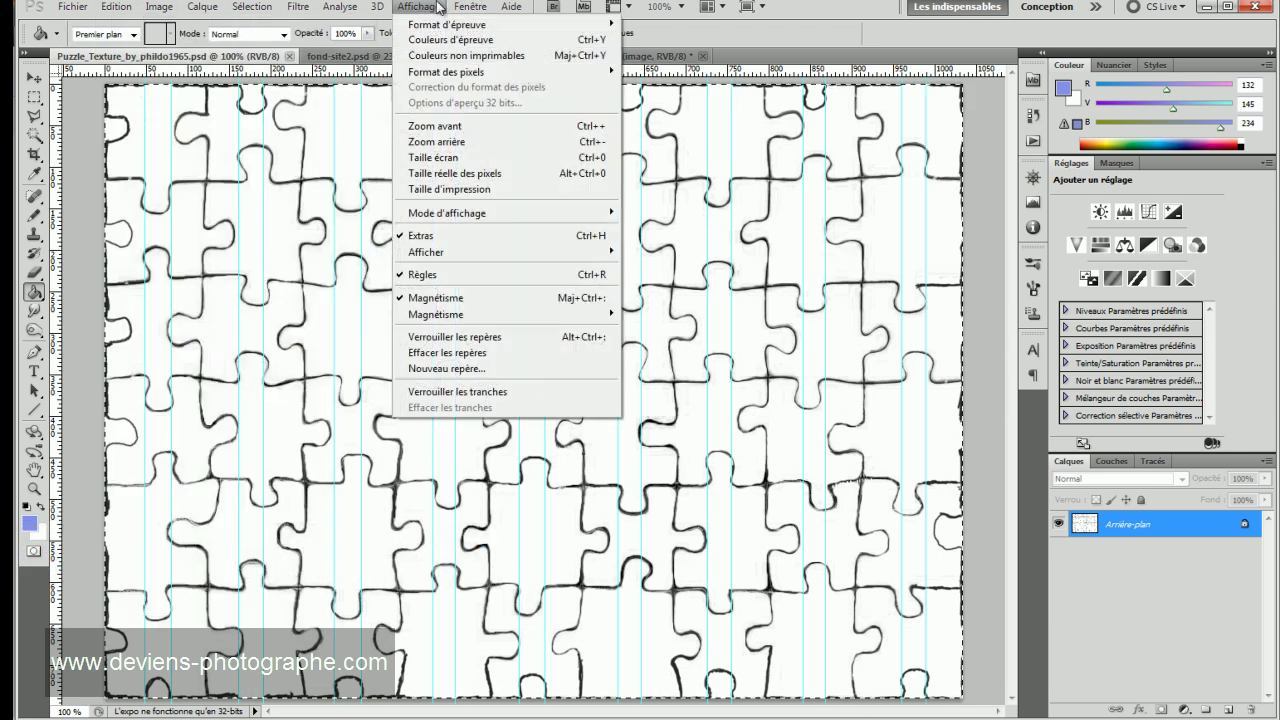
pyautogui.click(828, 31)
pyautogui.click(624, 59)
pyautogui.hotkey('ctrl', 'v')
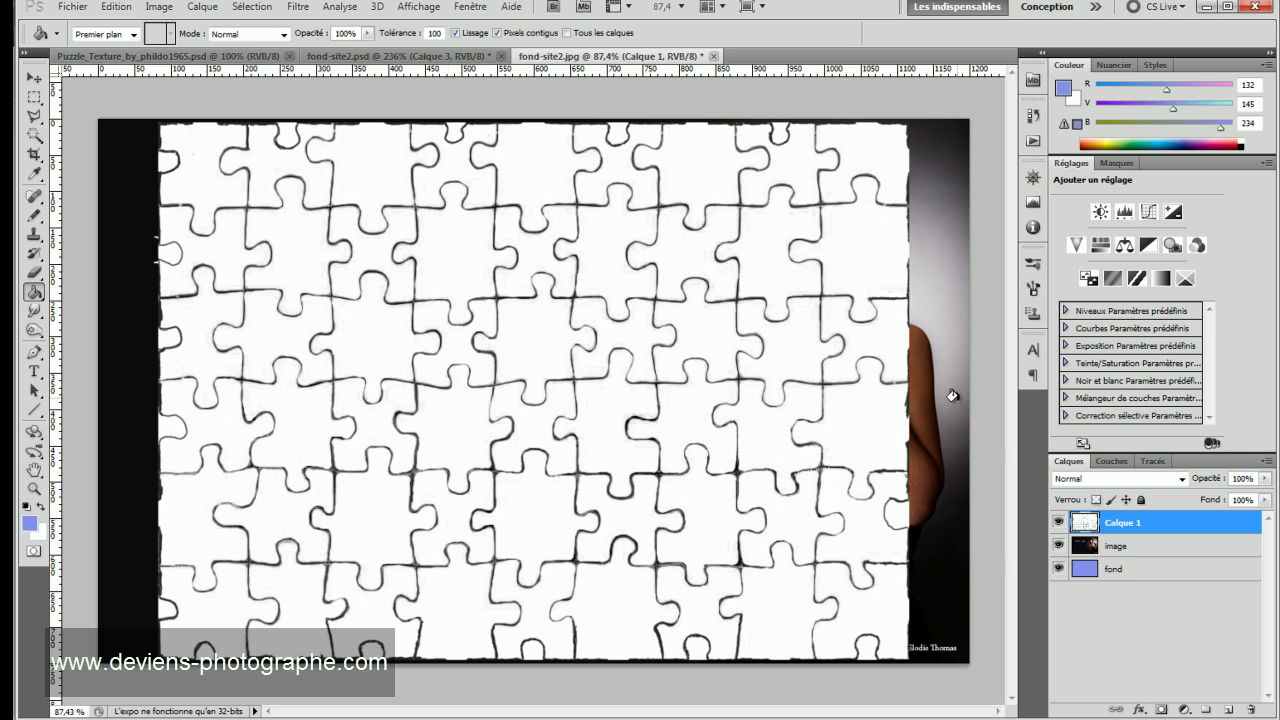
# - Stretch the pasted puzzle layer with a free transform so that it covers the whole canvas edge to edge
pyautogui.hotkey('ctrl', 't')
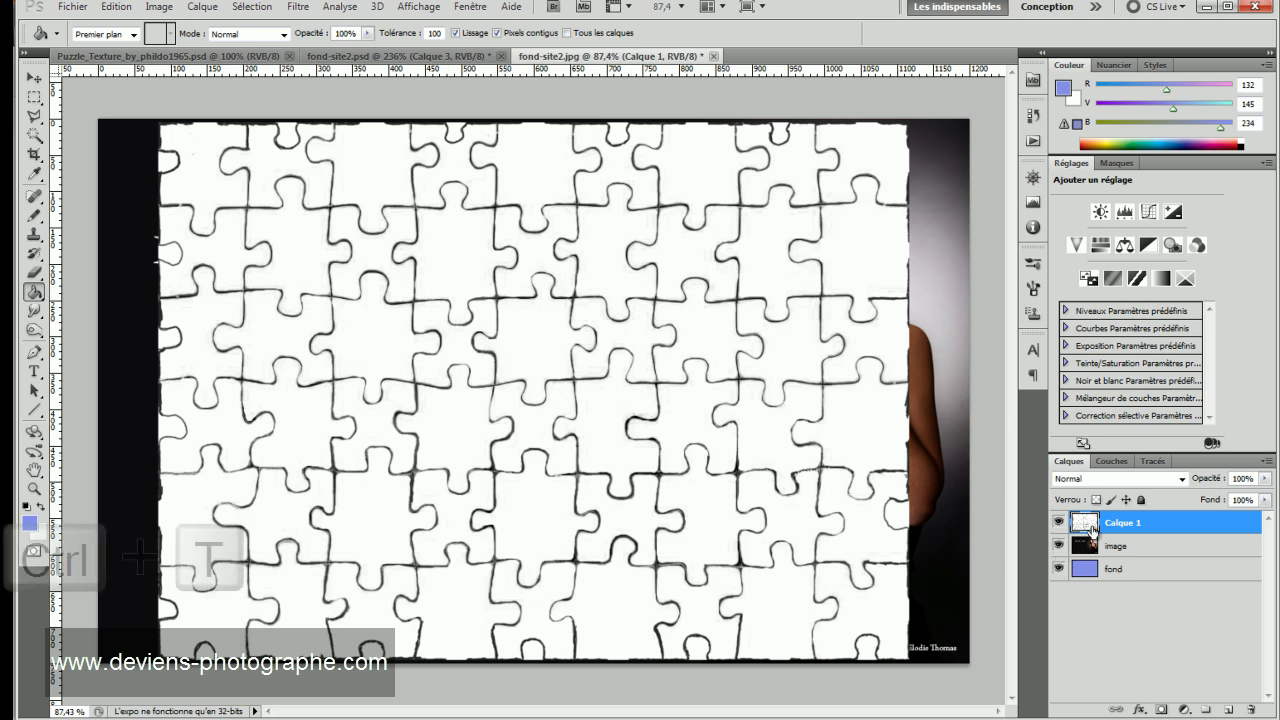
pyautogui.click(116, 6)
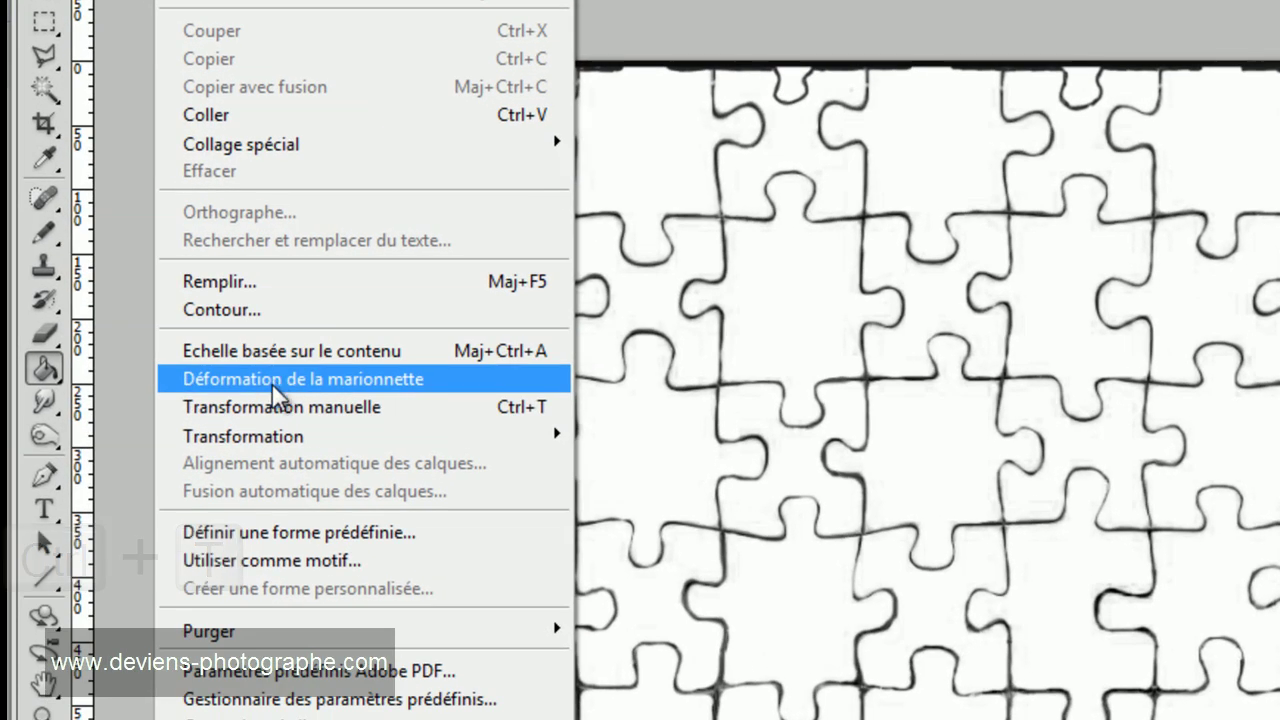
pyautogui.click(283, 405)
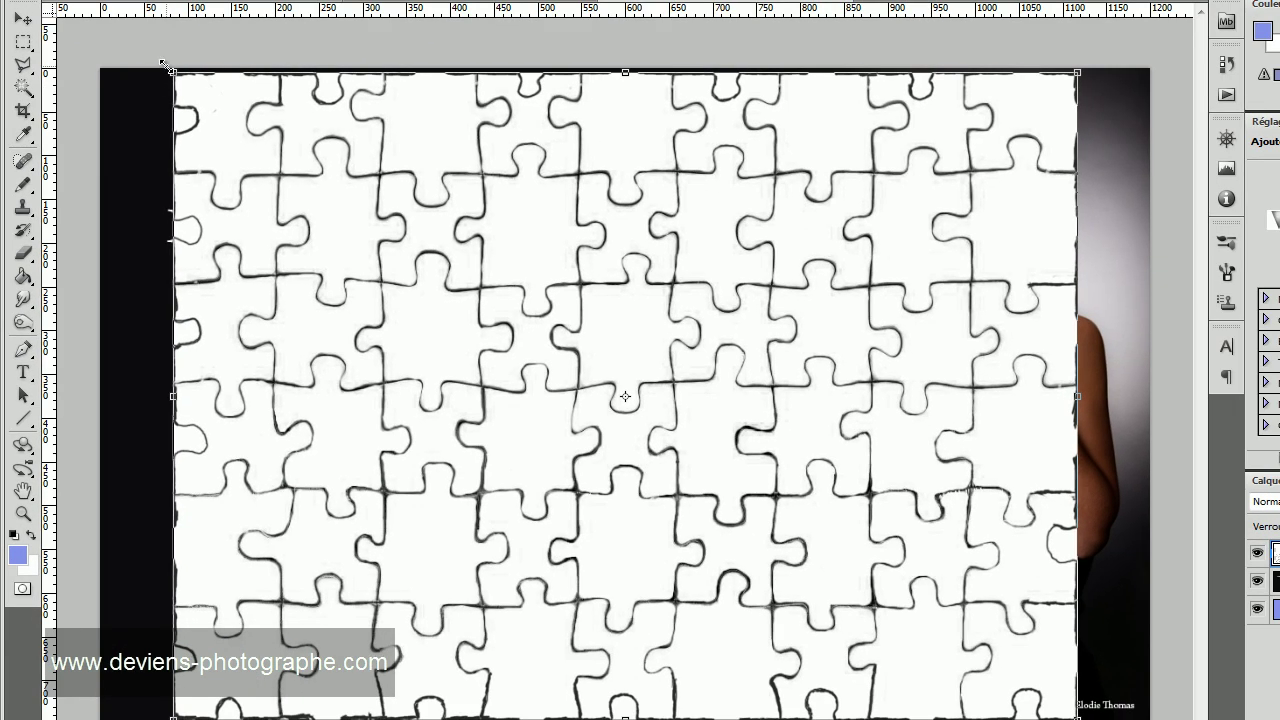
pyautogui.moveTo(168, 68); pyautogui.dragTo(101, 64)
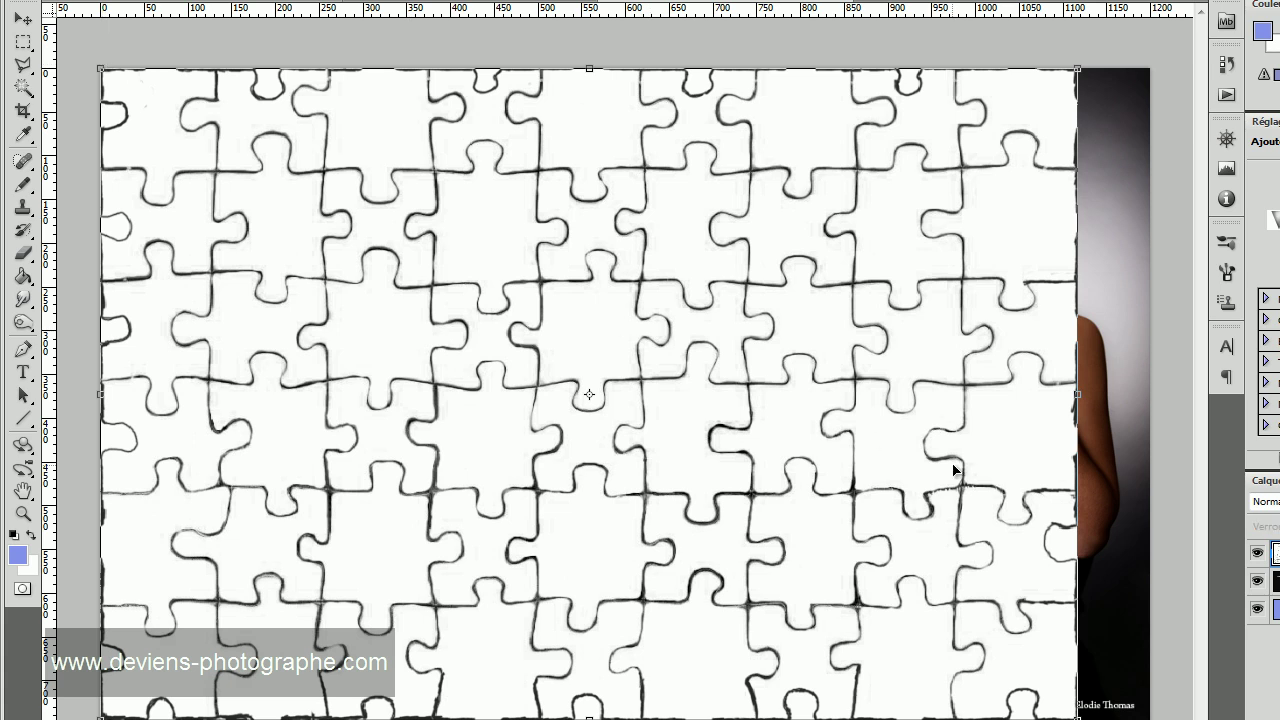
pyautogui.moveTo(1080, 396); pyautogui.dragTo(1149, 396)
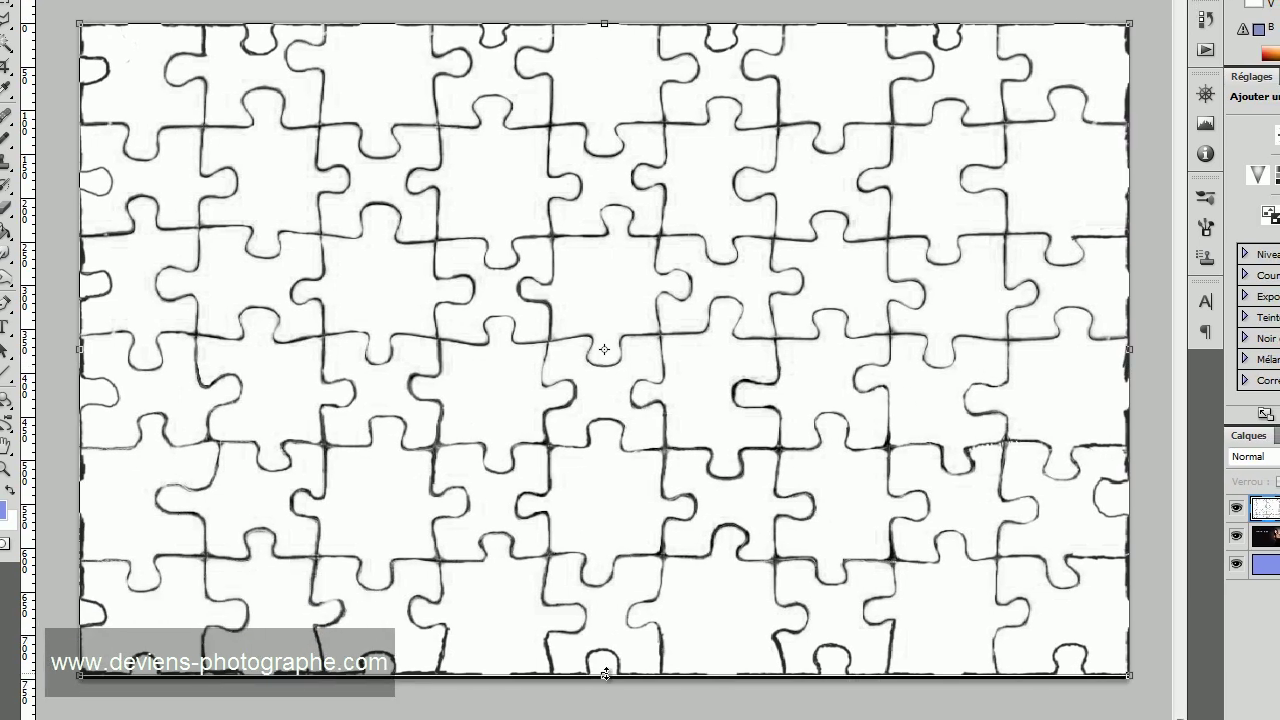
pyautogui.moveTo(605, 674); pyautogui.dragTo(616, 687)
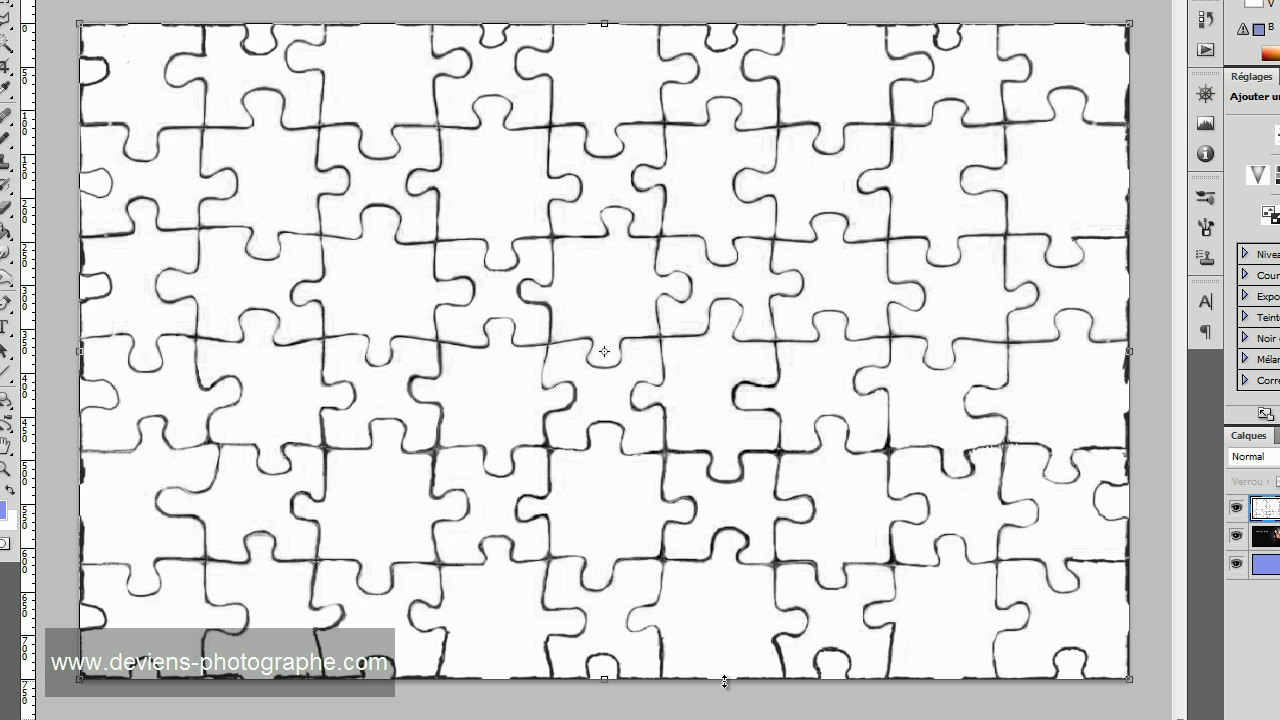
pyautogui.press('Return')
pyautogui.press('g')
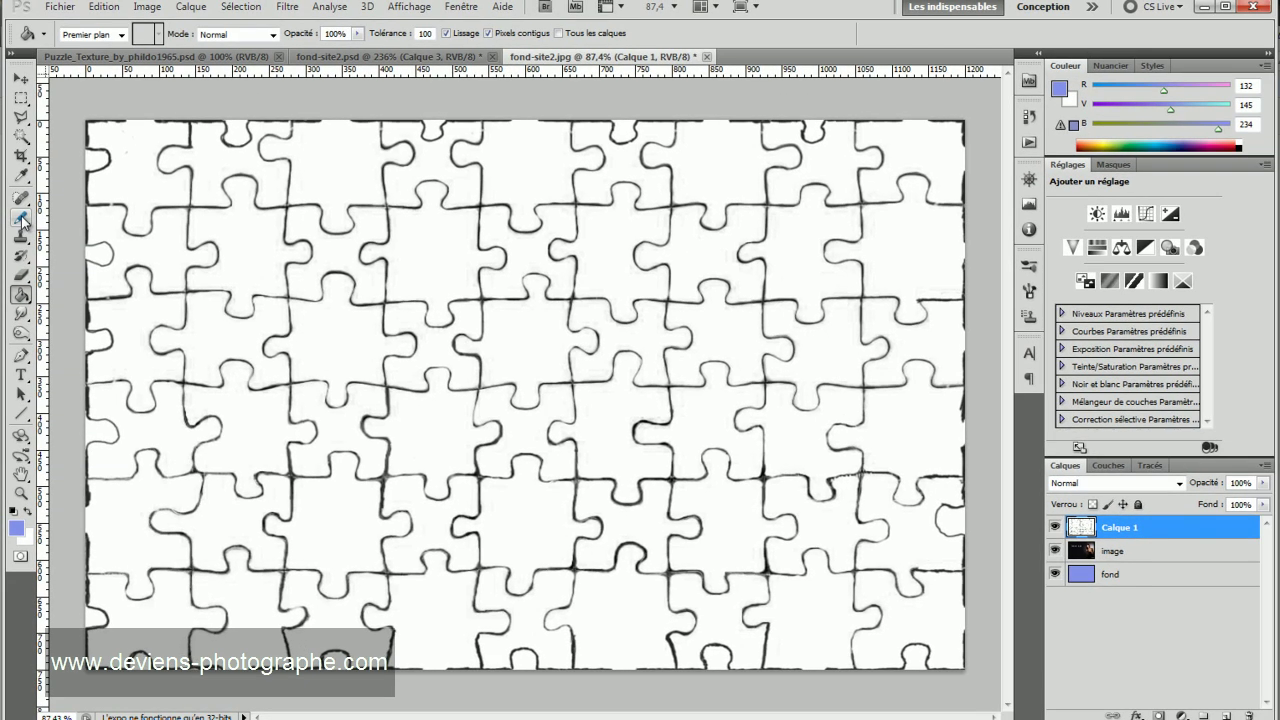
# - Compare the brush presets offered for the Pencil tool and for the Brush tool
pyautogui.click(4, 144)
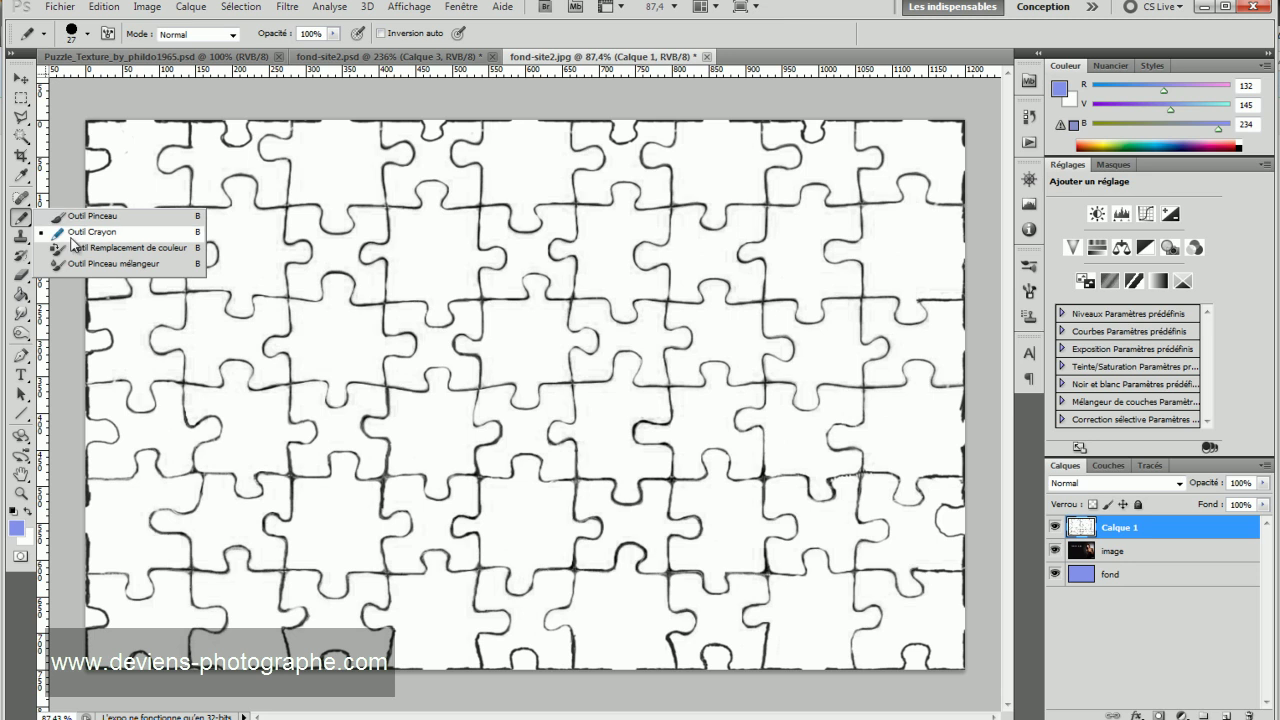
pyautogui.click(71, 235)
pyautogui.click(76, 34)
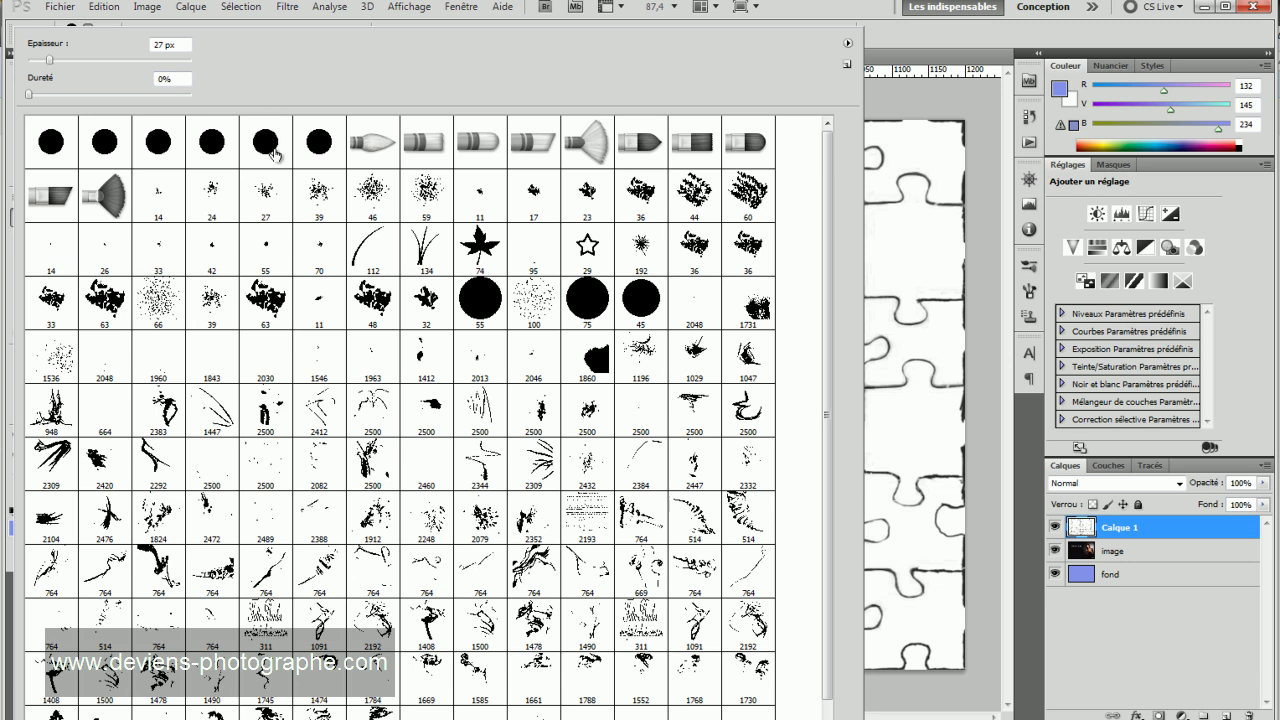
pyautogui.click(830, 12)
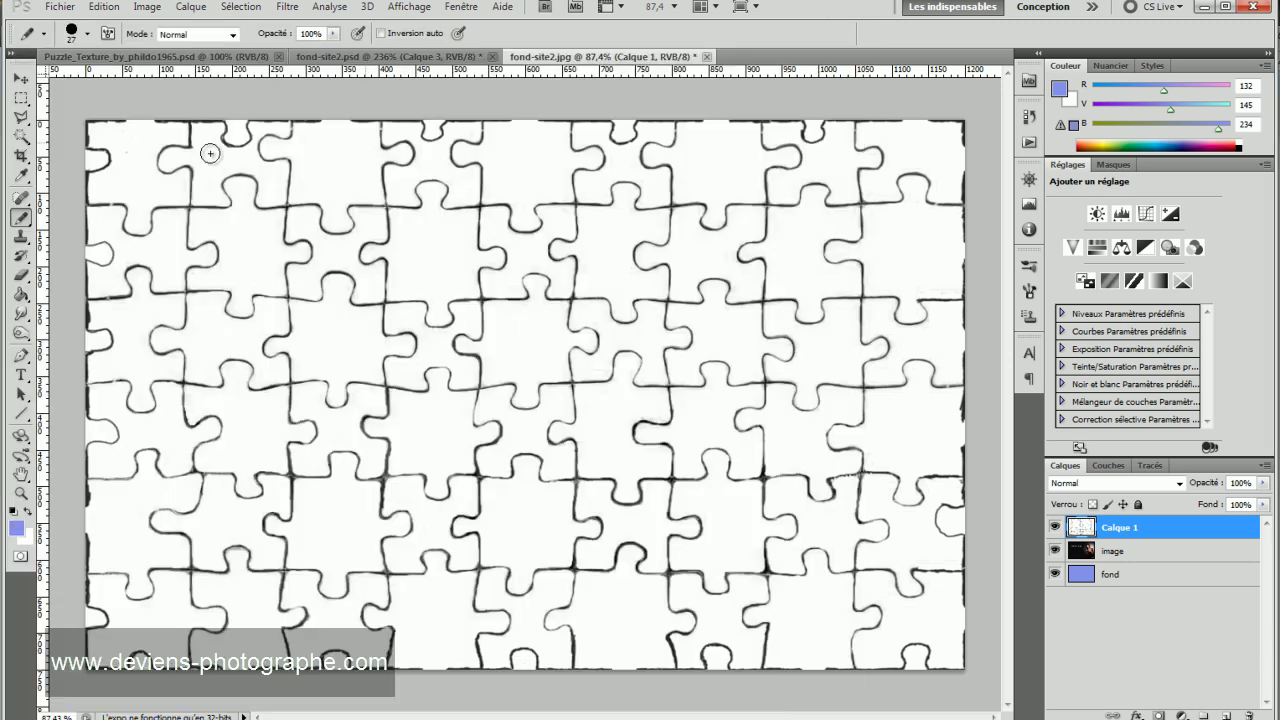
pyautogui.rightClick(23, 218)
pyautogui.click(57, 219)
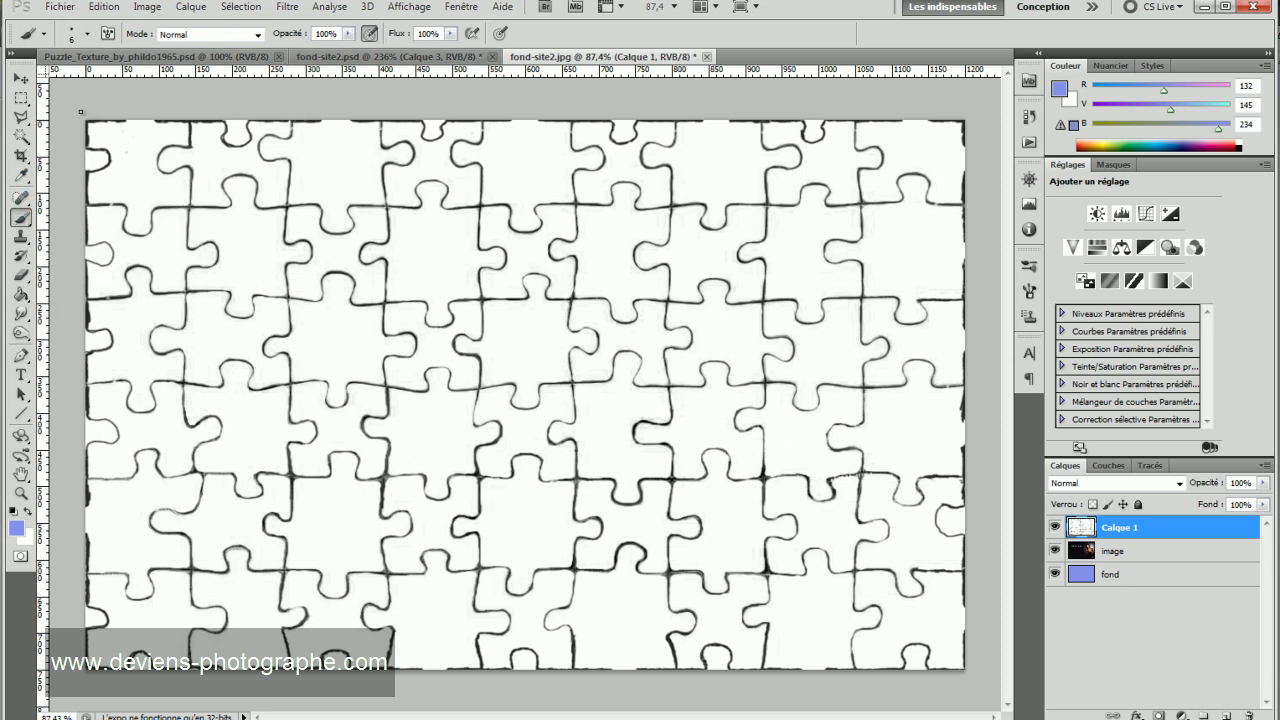
pyautogui.click(46, 36)
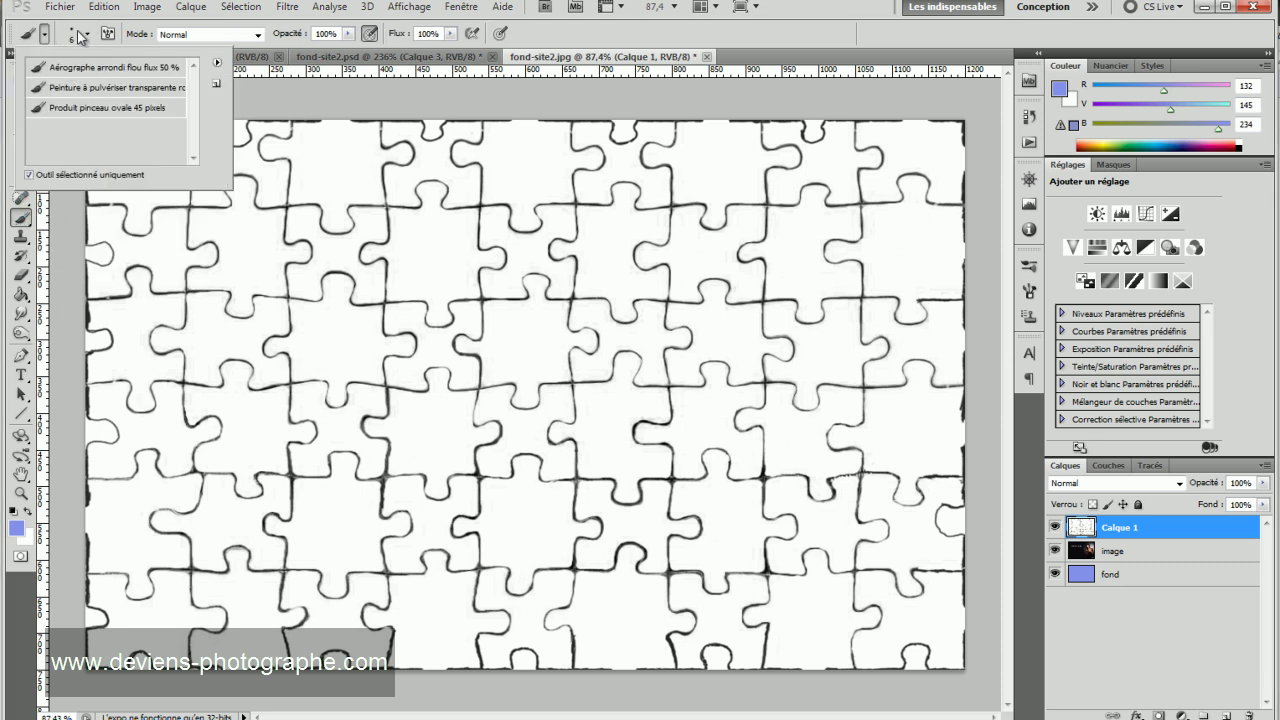
pyautogui.click(77, 30)
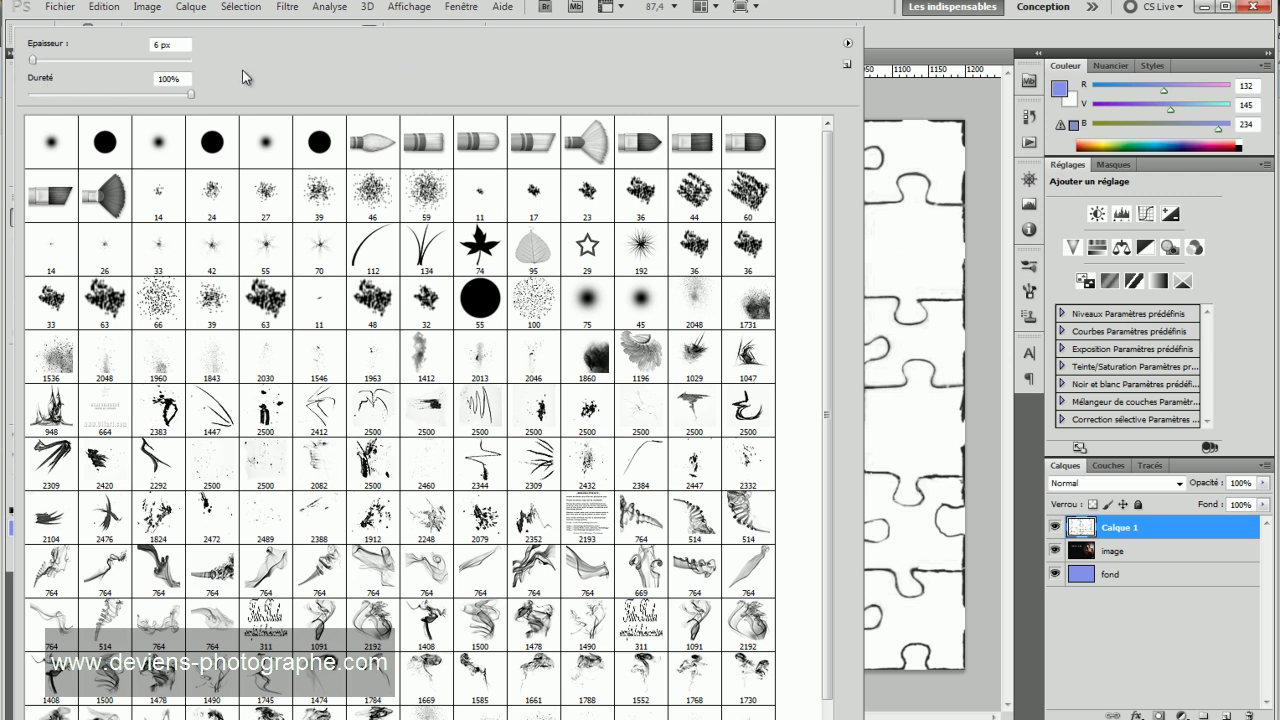
pyautogui.click(780, 3)
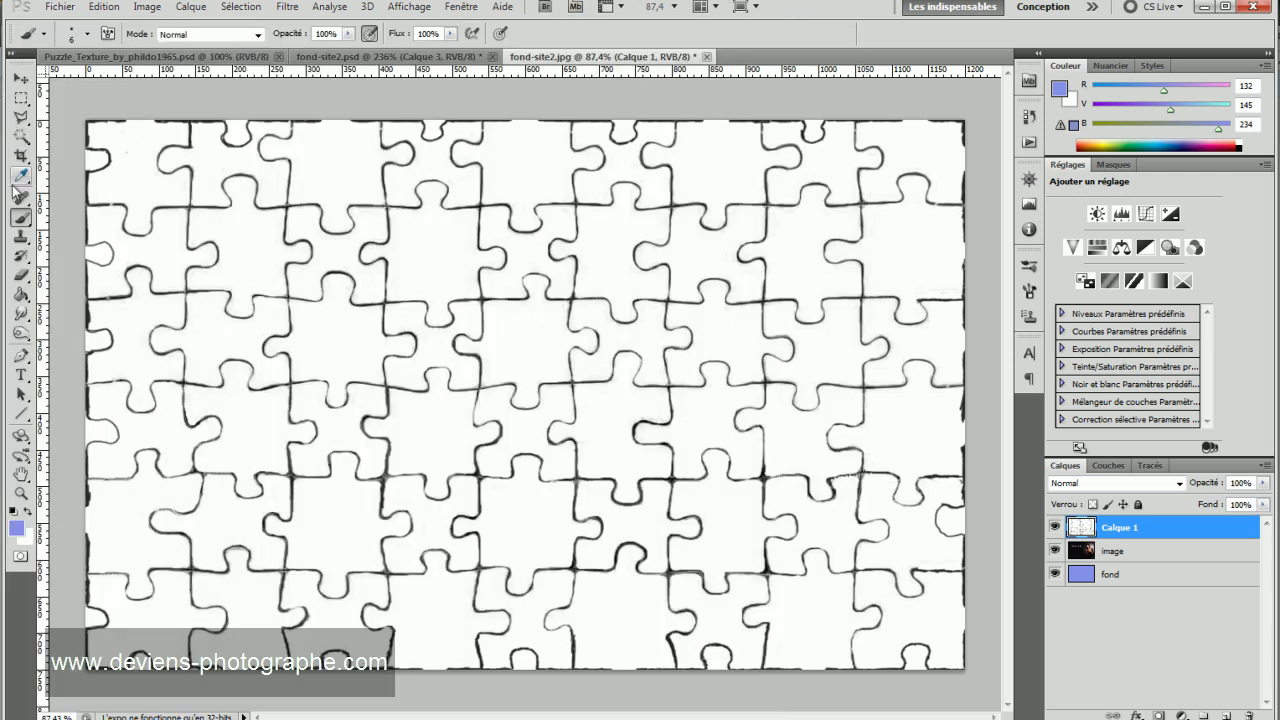
# - Switch to the Pencil tool with a 27 px tip and make white the foreground colour
pyautogui.moveTo(18, 226); pyautogui.dragTo(52, 232)
pyautogui.rightClick(95, 80)
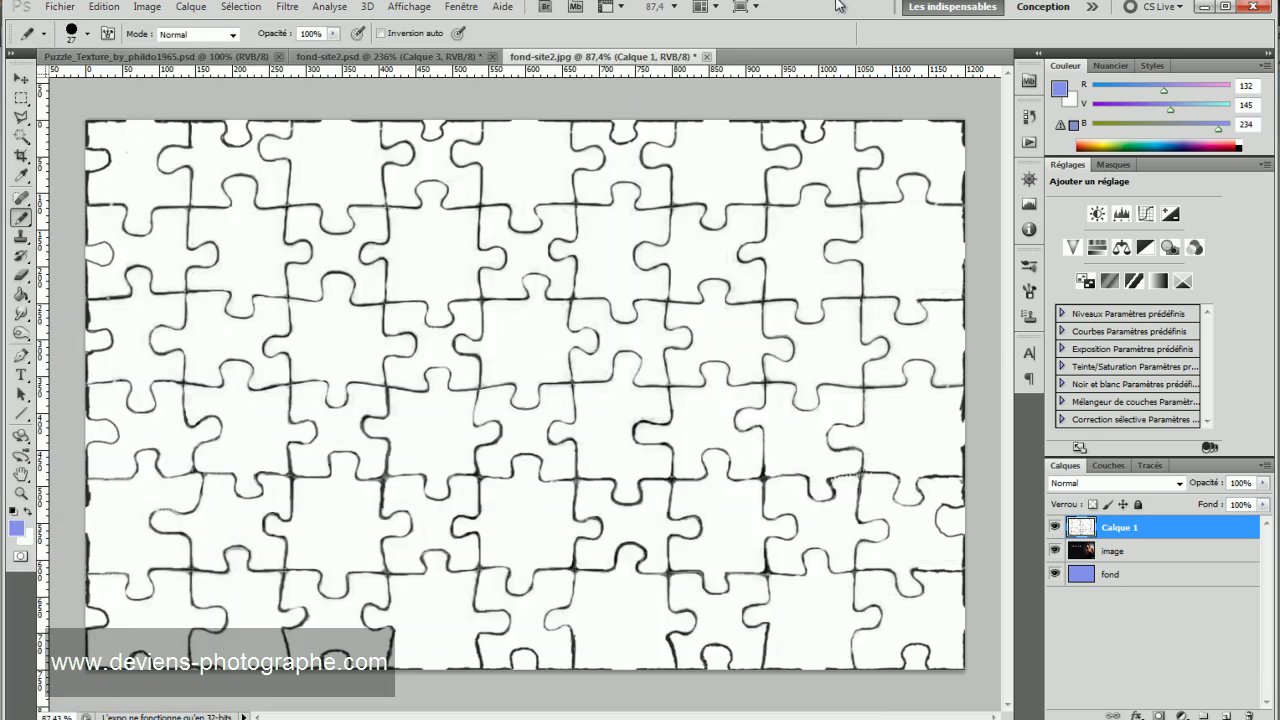
pyautogui.click(838, 5)
pyautogui.scroll(5, 90, 175)
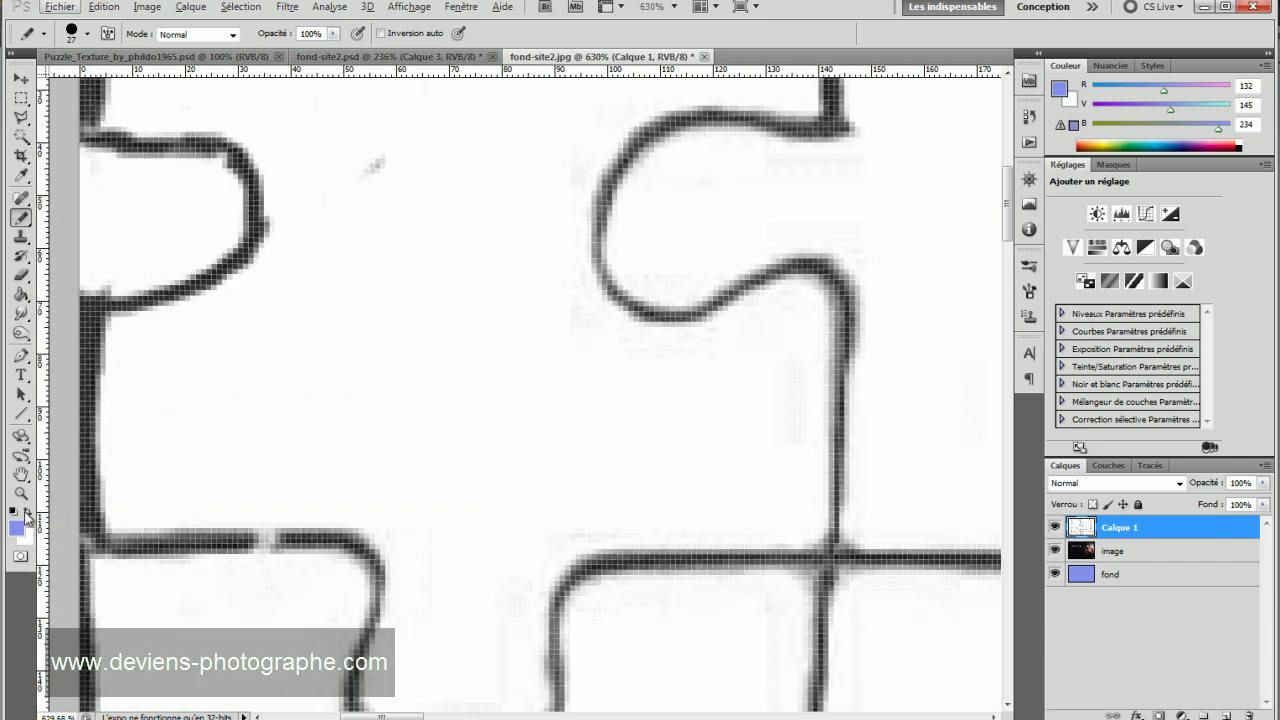
pyautogui.click(27, 514)
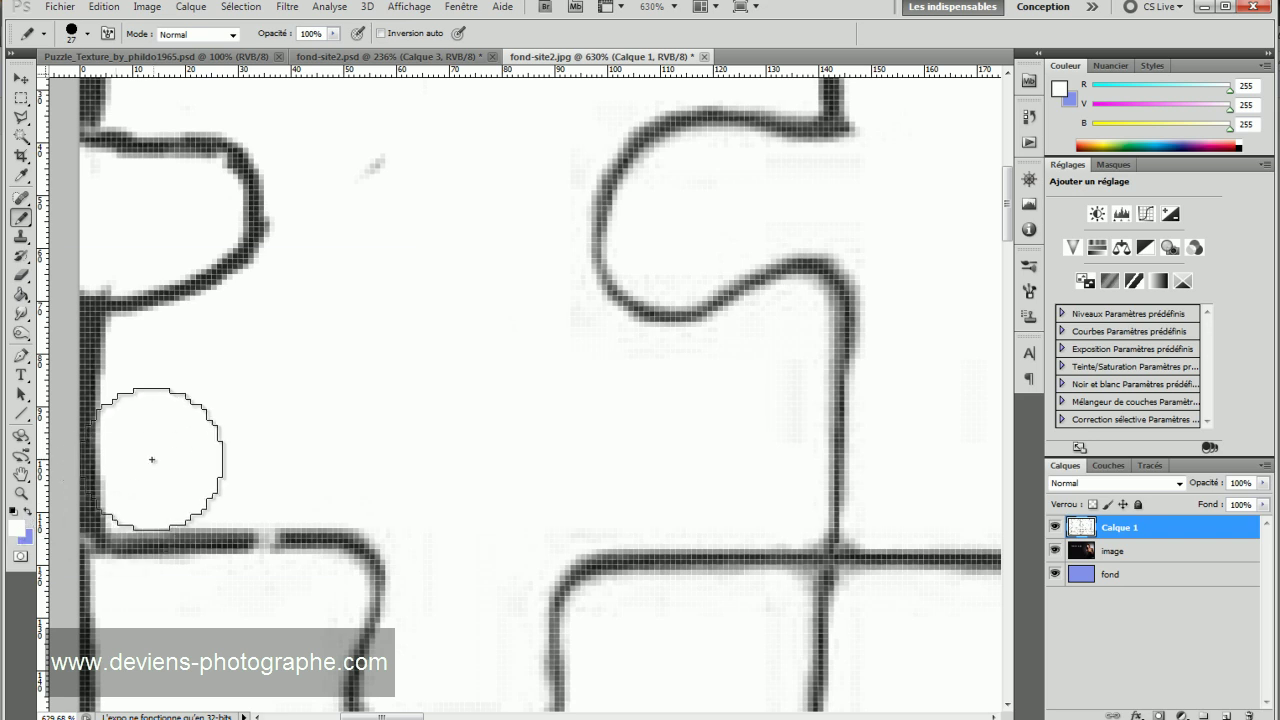
# - Paint white over the outer border lines and the left-edge knob of the puzzle's top-left corner piece
pyautogui.click(349, 203)
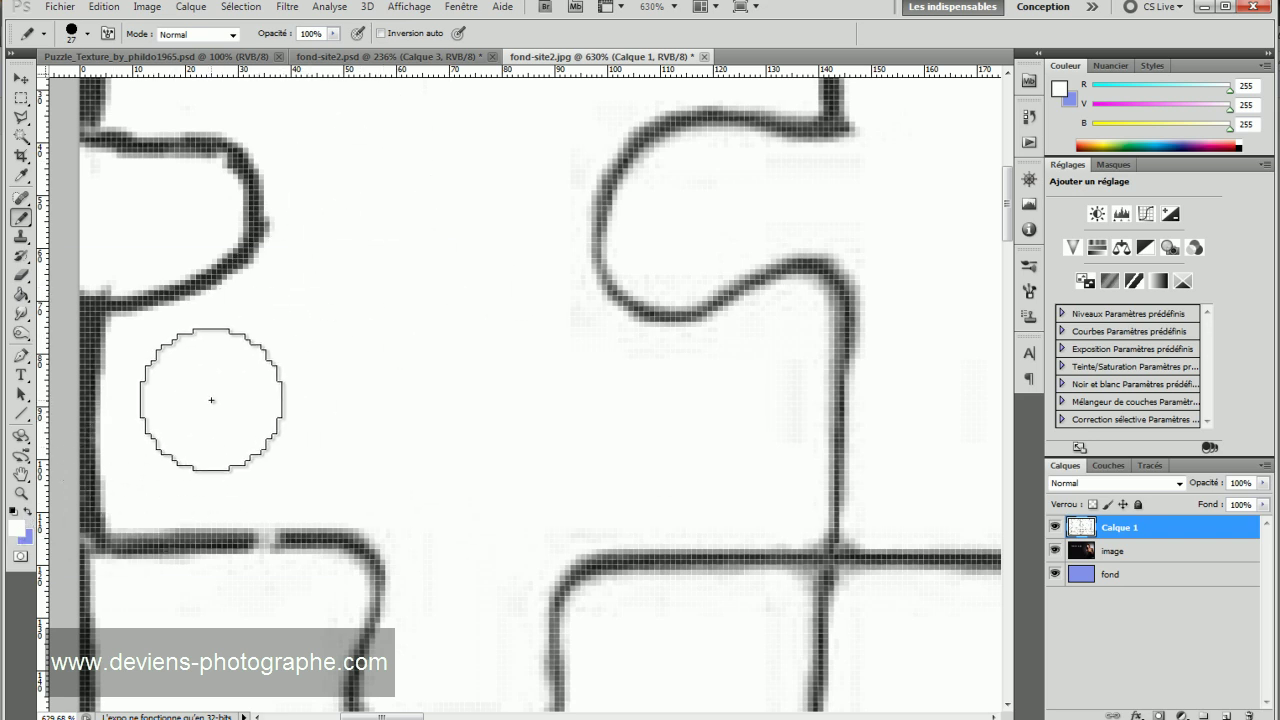
pyautogui.scroll(2, 160, 445)
pyautogui.moveTo(109, 549)
pyautogui.mouseDown()
pyautogui.moveTo(110, 459)
pyautogui.moveTo(201, 410)
pyautogui.moveTo(242, 318)
pyautogui.moveTo(166, 268)
pyautogui.moveTo(128, 221)
pyautogui.moveTo(160, 310)
pyautogui.moveTo(131, 291)
pyautogui.moveTo(112, 253)
pyautogui.moveTo(119, 152)
pyautogui.moveTo(524, 195)
pyautogui.moveTo(734, 151)
pyautogui.mouseUp()
pyautogui.scroll(2, 149, 280)
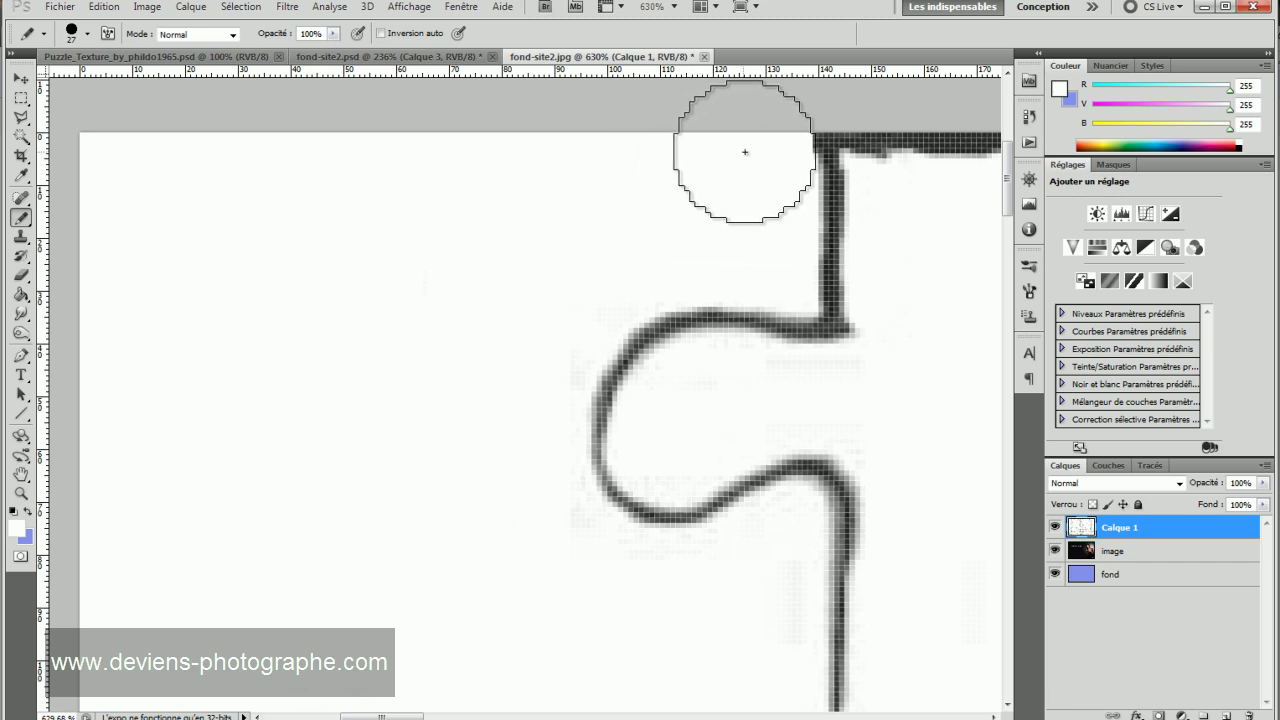
# - Paint out the remaining border line and cut-off knobs down the left edge of the puzzle layer in white
pyautogui.scroll(-4, 160, 420)
pyautogui.scroll(-3, 160, 417)
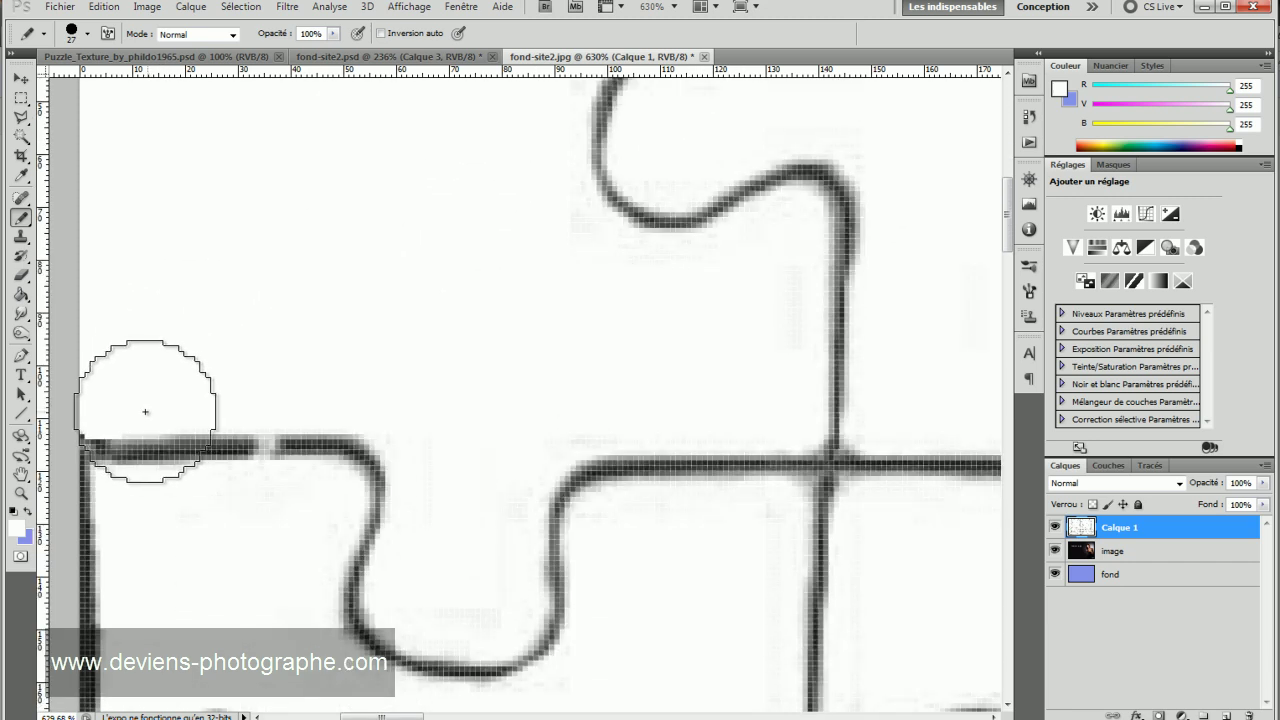
pyautogui.scroll(-4, 82, 285)
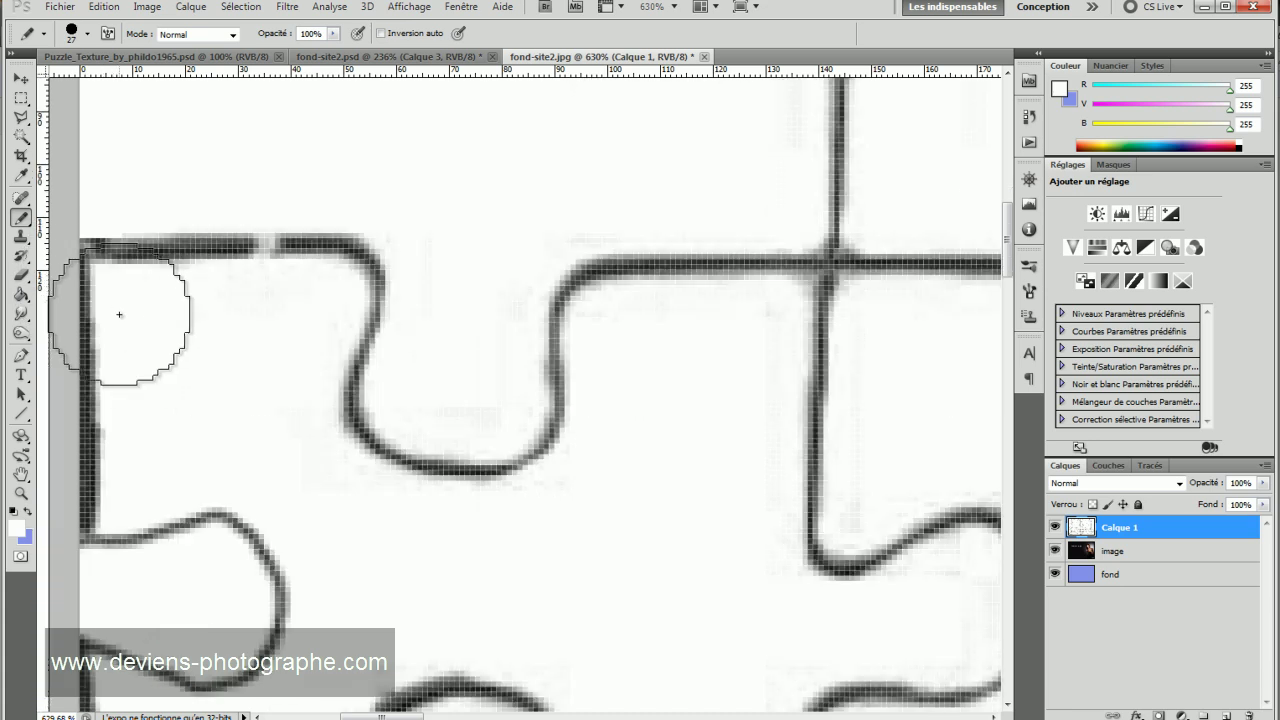
pyautogui.moveTo(92, 266)
pyautogui.mouseDown()
pyautogui.moveTo(104, 403)
pyautogui.moveTo(159, 457)
pyautogui.moveTo(235, 491)
pyautogui.moveTo(94, 553)
pyautogui.mouseUp()
pyautogui.scroll(-5, 100, 500)
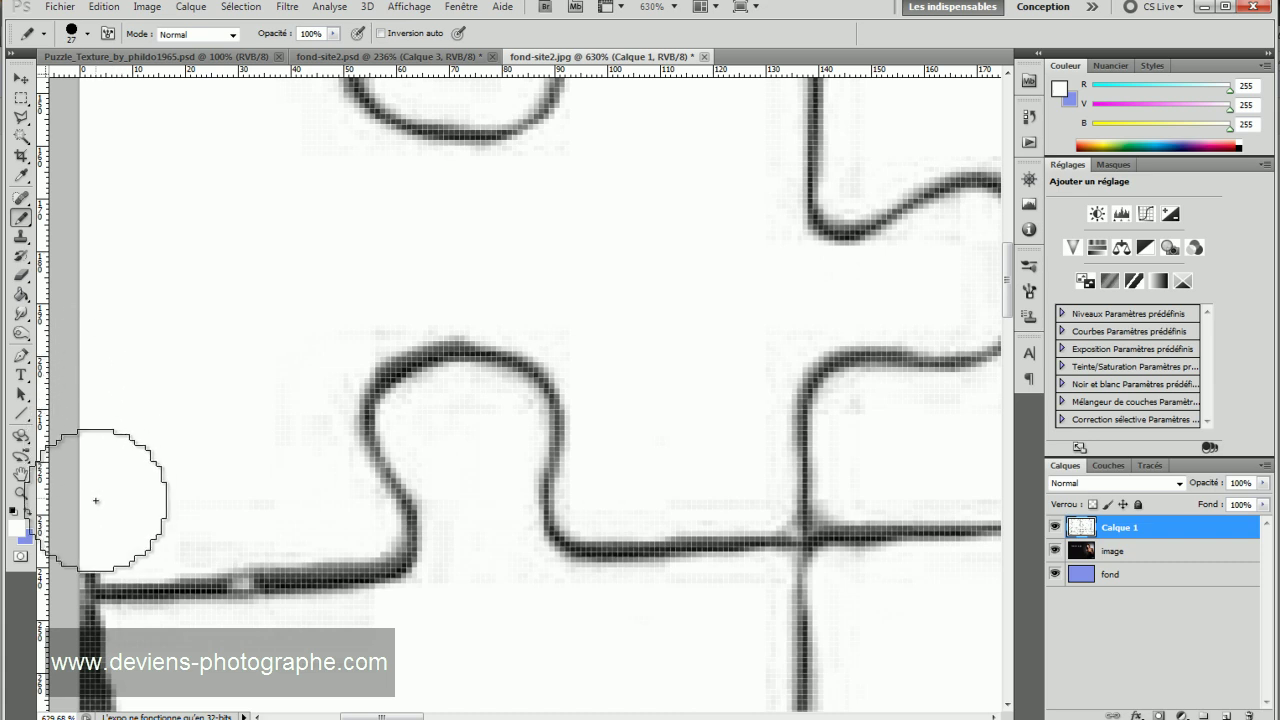
pyautogui.scroll(-5, 100, 440)
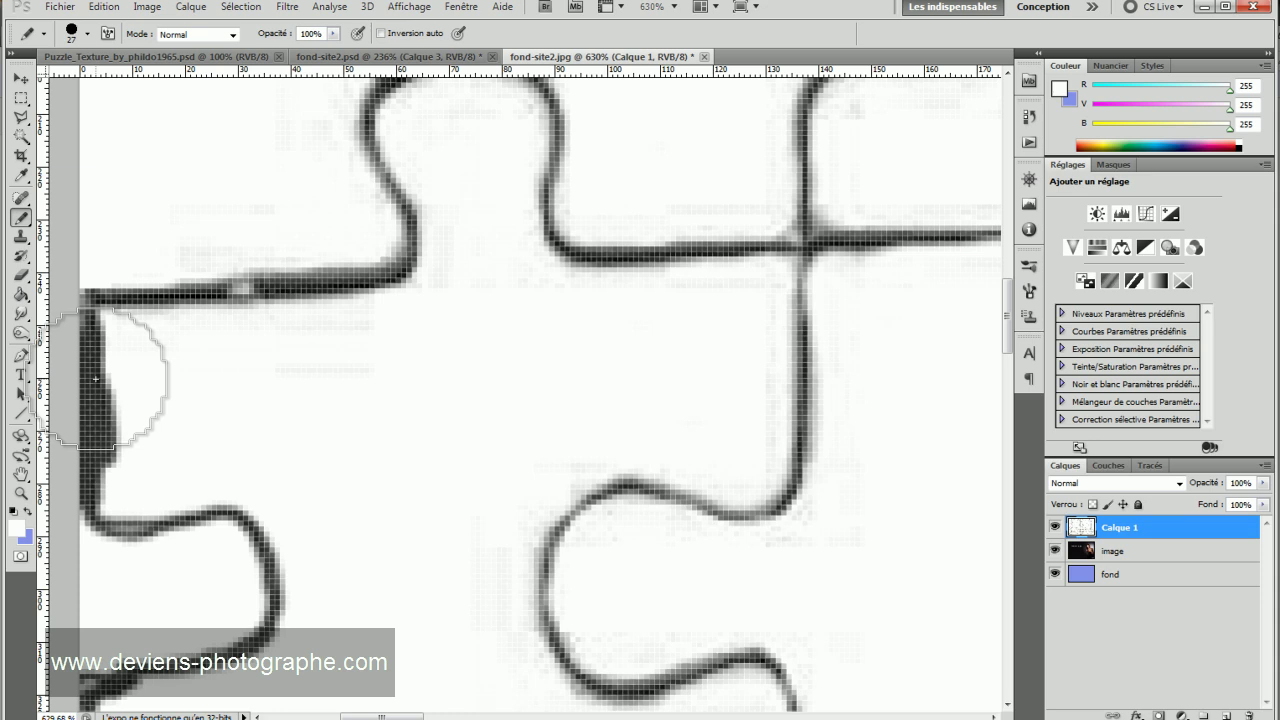
pyautogui.moveTo(95, 380)
pyautogui.mouseDown()
pyautogui.moveTo(89, 466)
pyautogui.moveTo(195, 510)
pyautogui.moveTo(194, 600)
pyautogui.mouseUp()
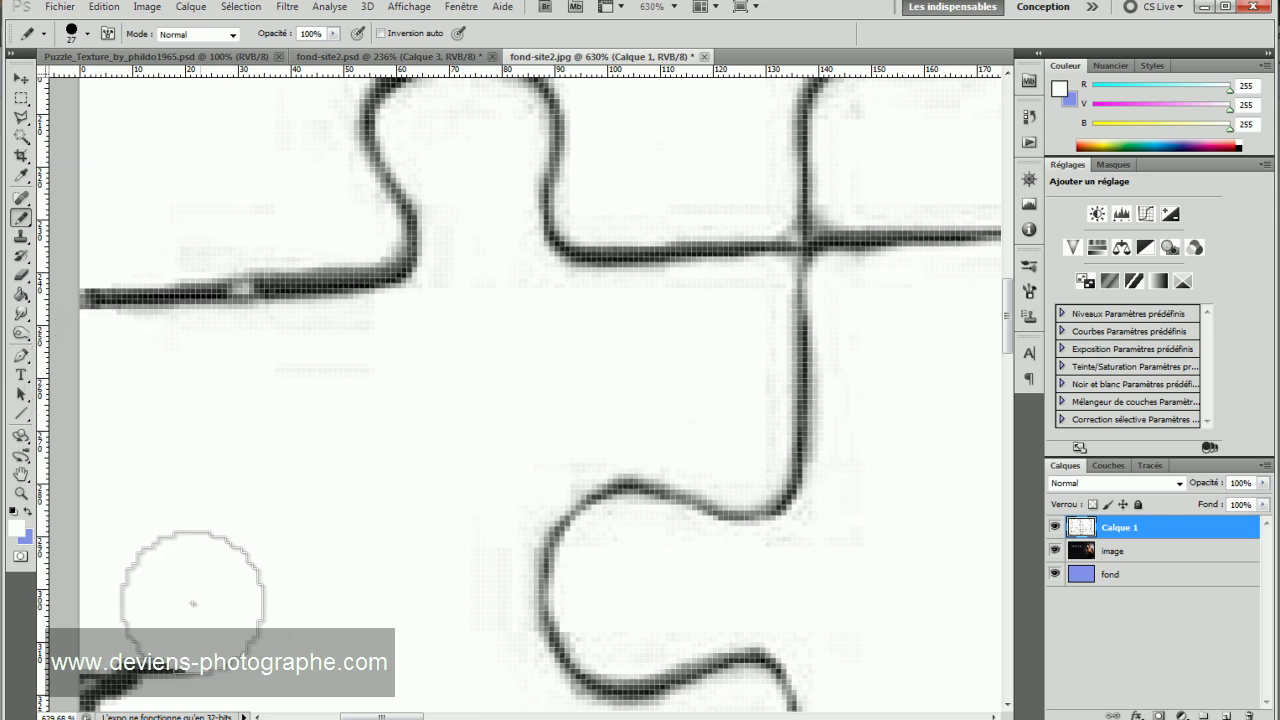
pyautogui.scroll(-2, 89, 240)
pyautogui.scroll(-5, 171, 486)
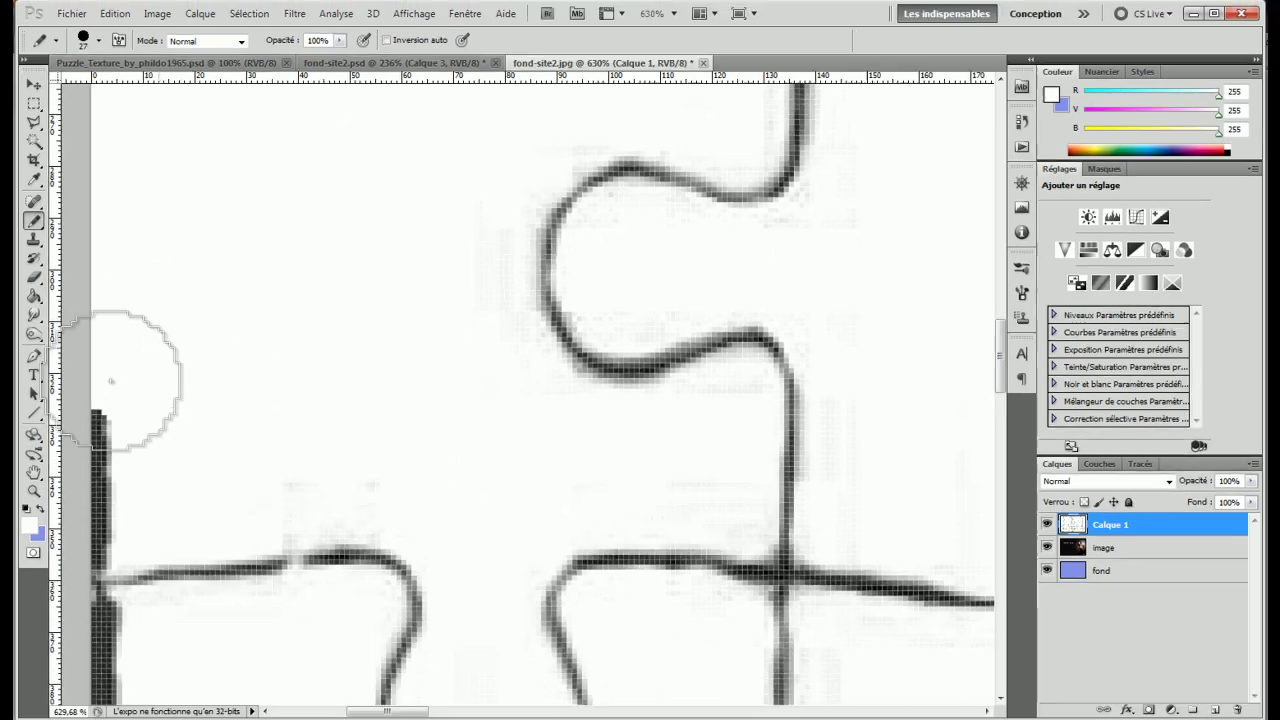
pyautogui.scroll(-3, 112, 375)
pyautogui.scroll(-10, 109, 437)
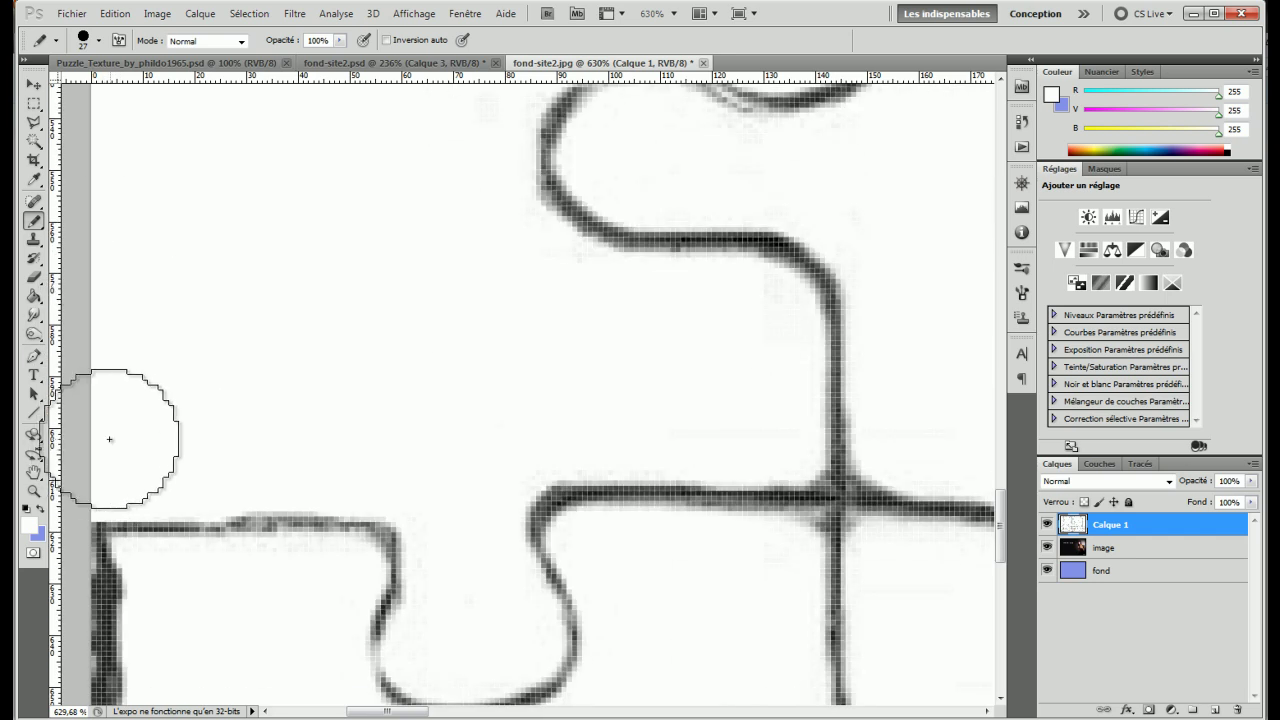
# - Paint out the border lines and cut-off knobs along the bottom and right edges of the puzzle layer in white
pyautogui.hscroll(3, 320, 530)
pyautogui.hscroll(3, 700, 520)
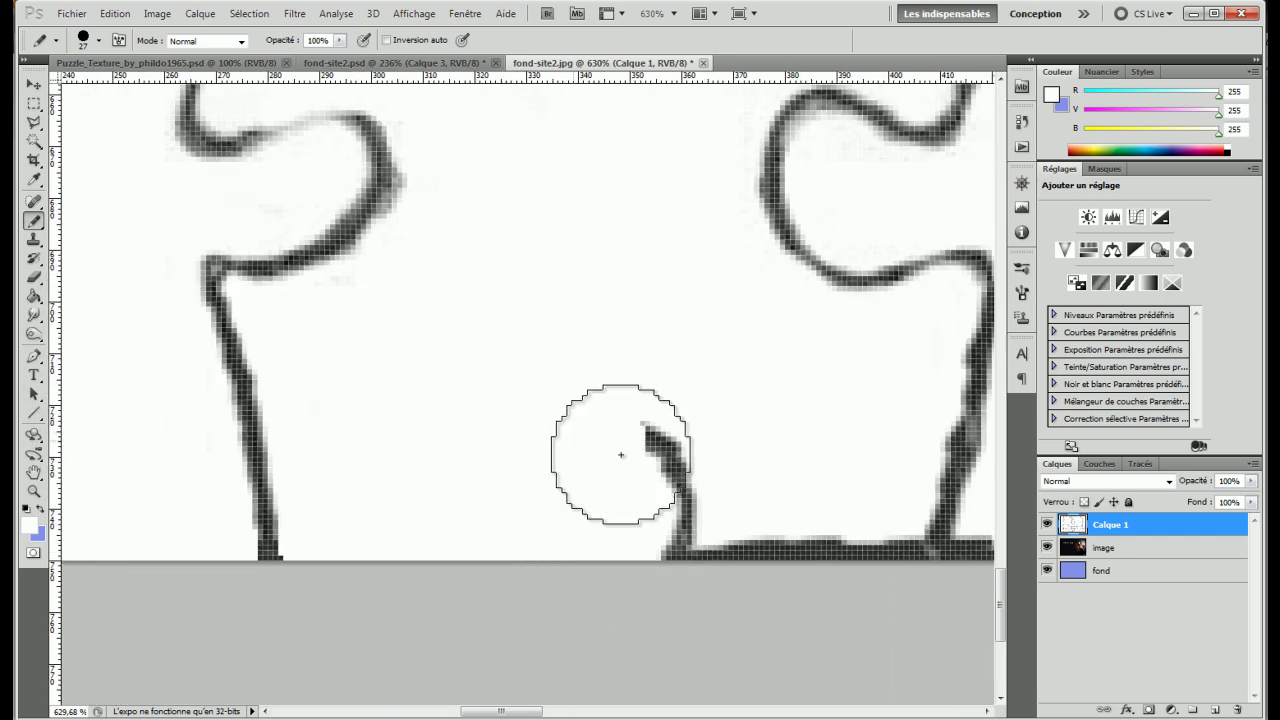
pyautogui.hscroll(3, 400, 510)
pyautogui.hscroll(8, 183, 558)
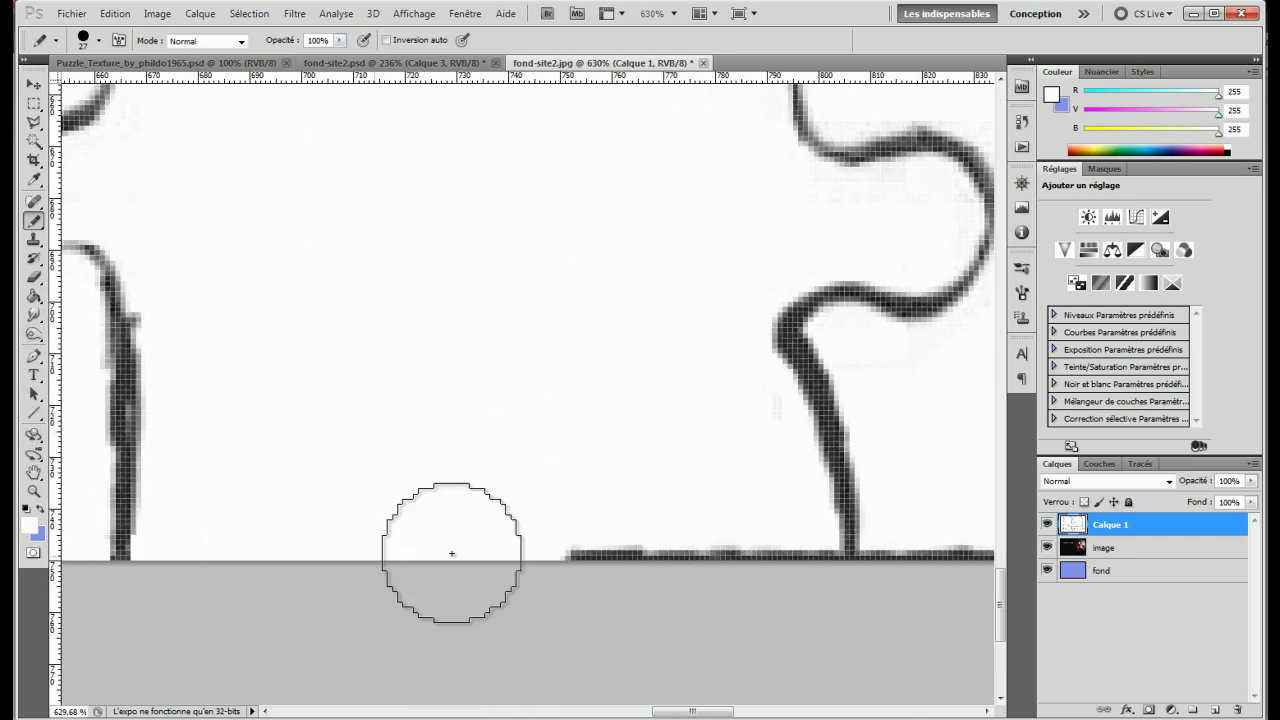
pyautogui.hscroll(8, 734, 557)
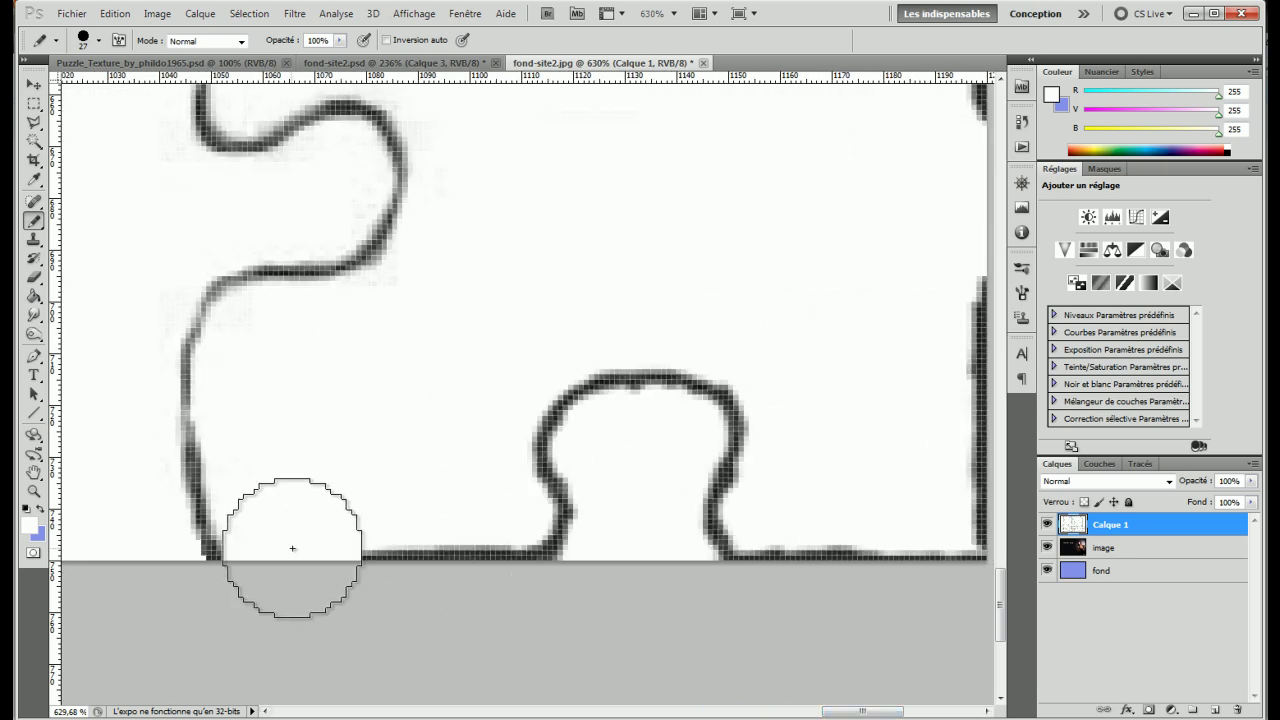
pyautogui.hscroll(-2, 640, 349)
pyautogui.scroll(10, 640, 349)
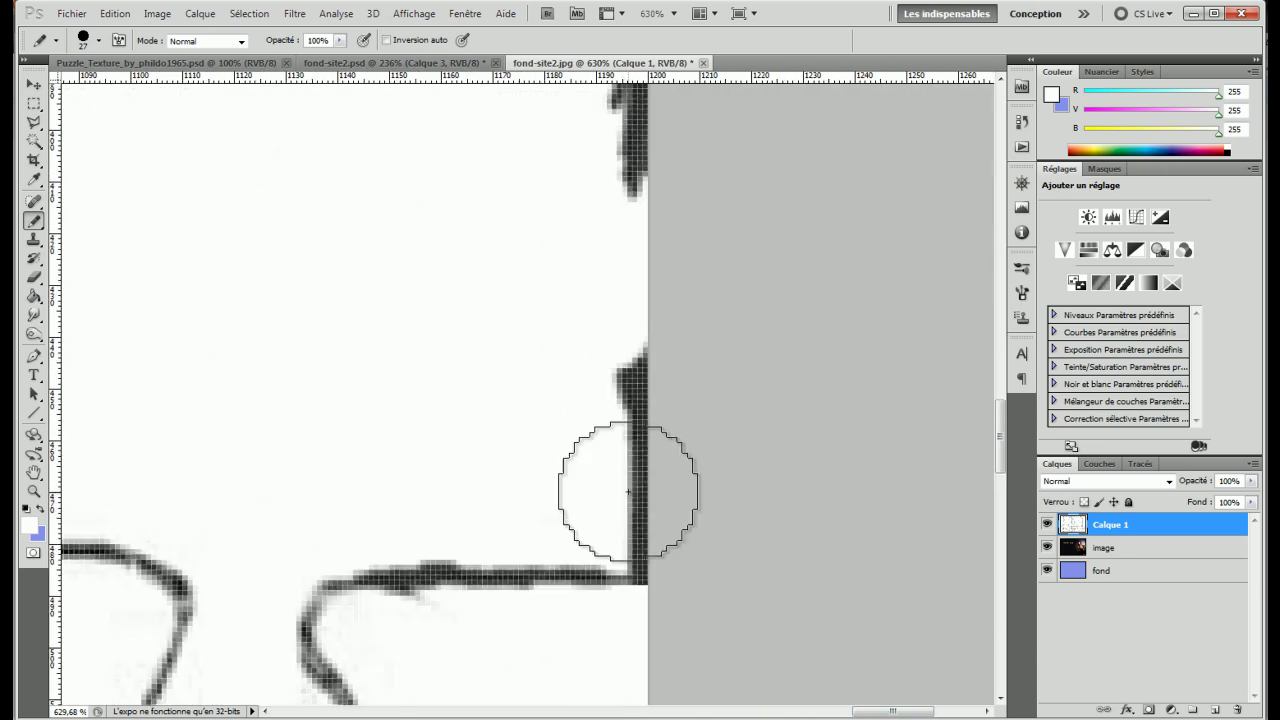
pyautogui.scroll(6, 618, 494)
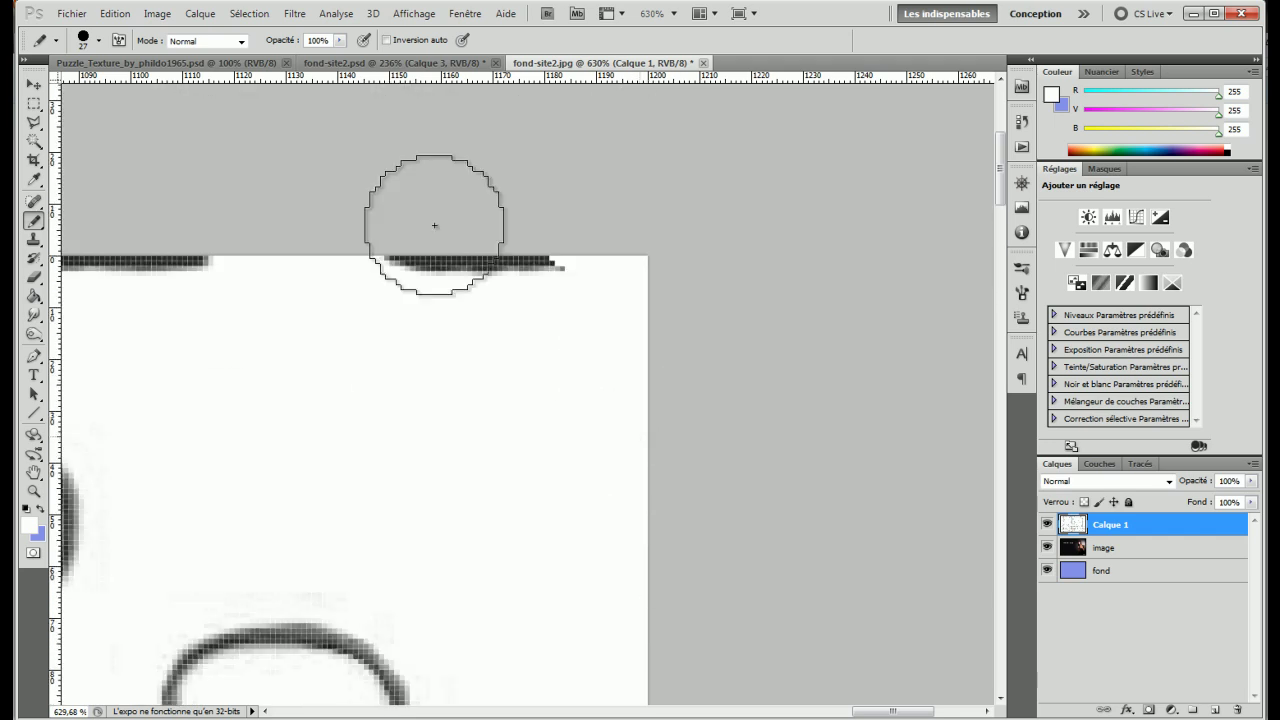
# - Paint out the border line and cut-off knobs along the top edge of the puzzle layer in white
pyautogui.hscroll(-3, 600, 235)
pyautogui.scroll(-1, 785, 248)
pyautogui.hscroll(-4, 480, 266)
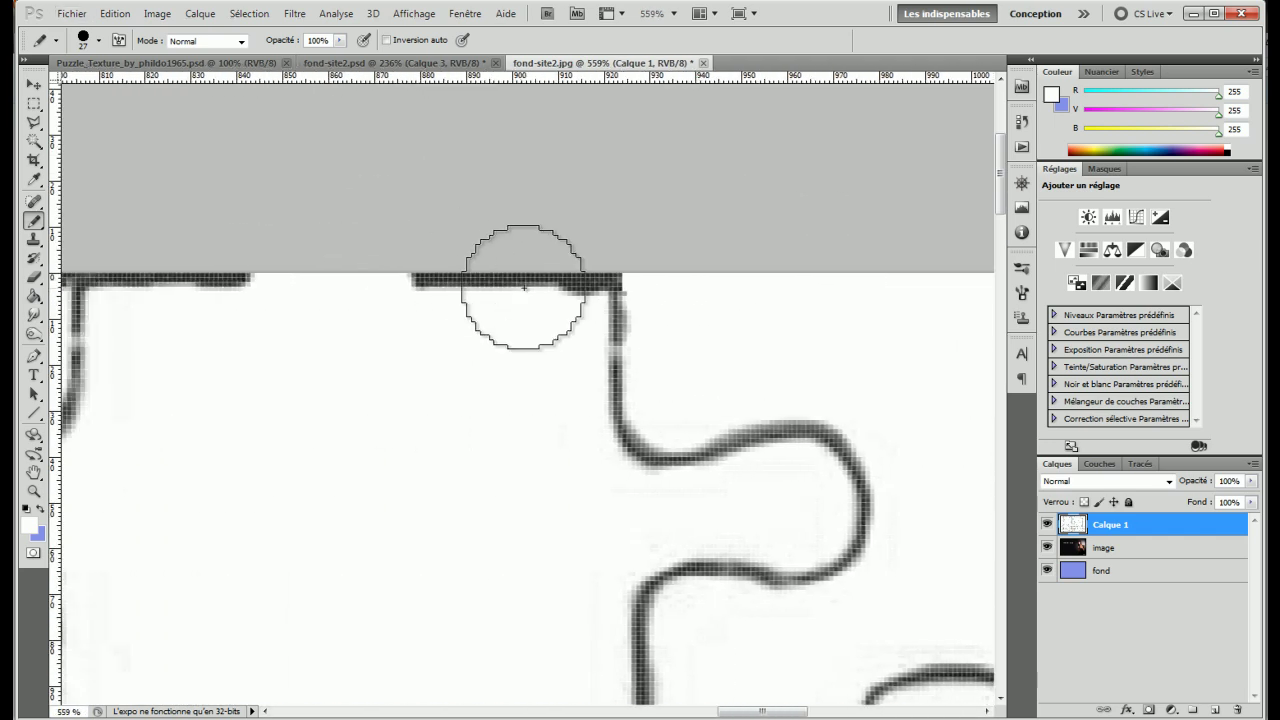
pyautogui.hscroll(-7, 297, 368)
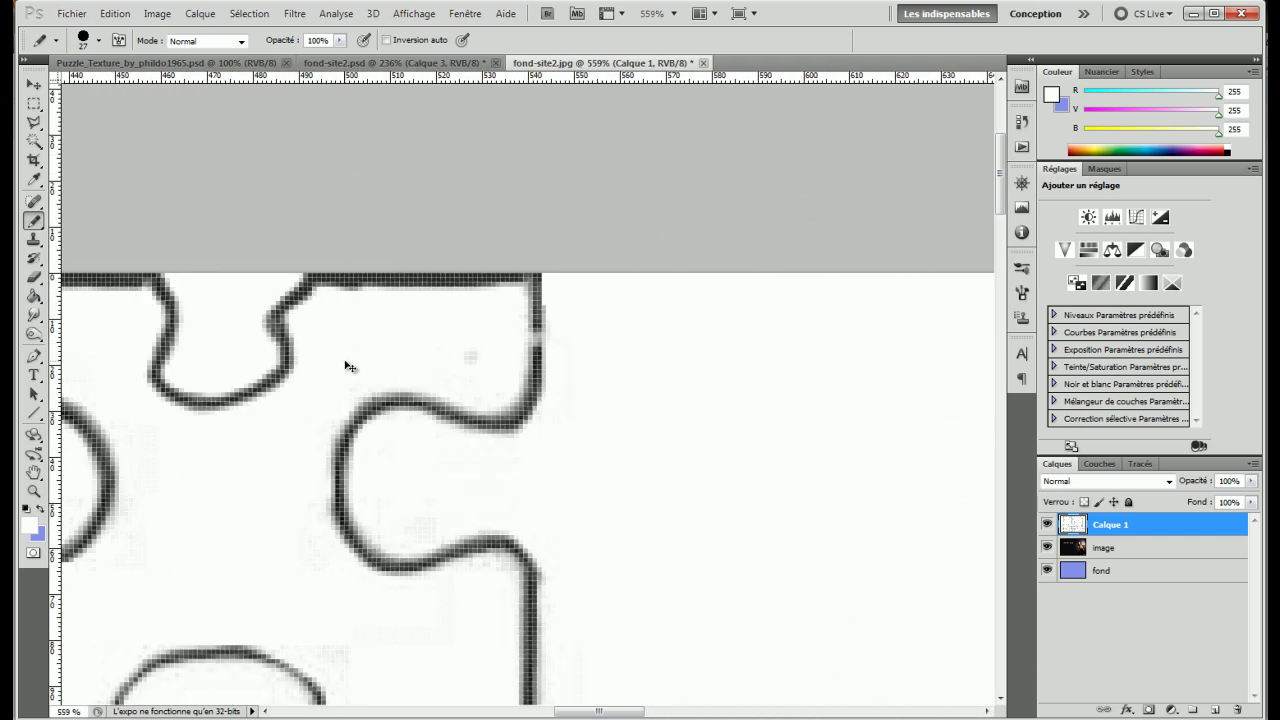
pyautogui.hscroll(-5, 640, 348)
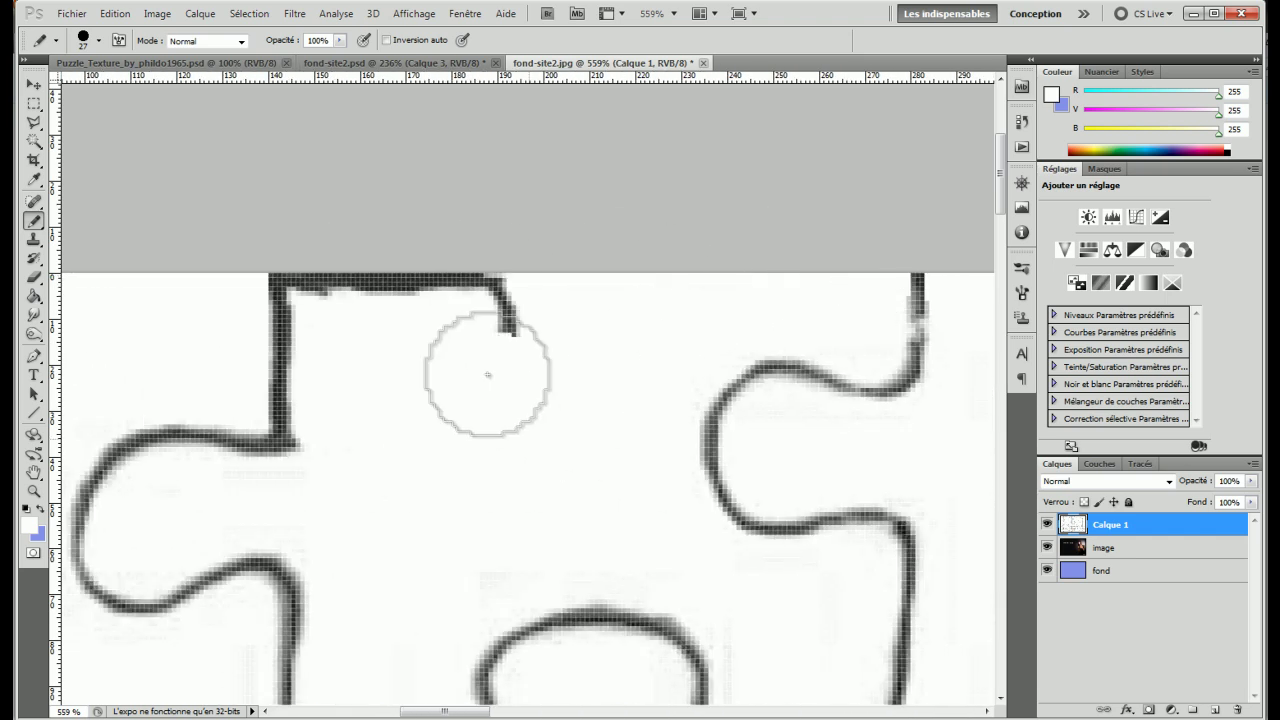
pyautogui.hscroll(-2, 357, 280)
pyautogui.hscroll(2, 357, 280)
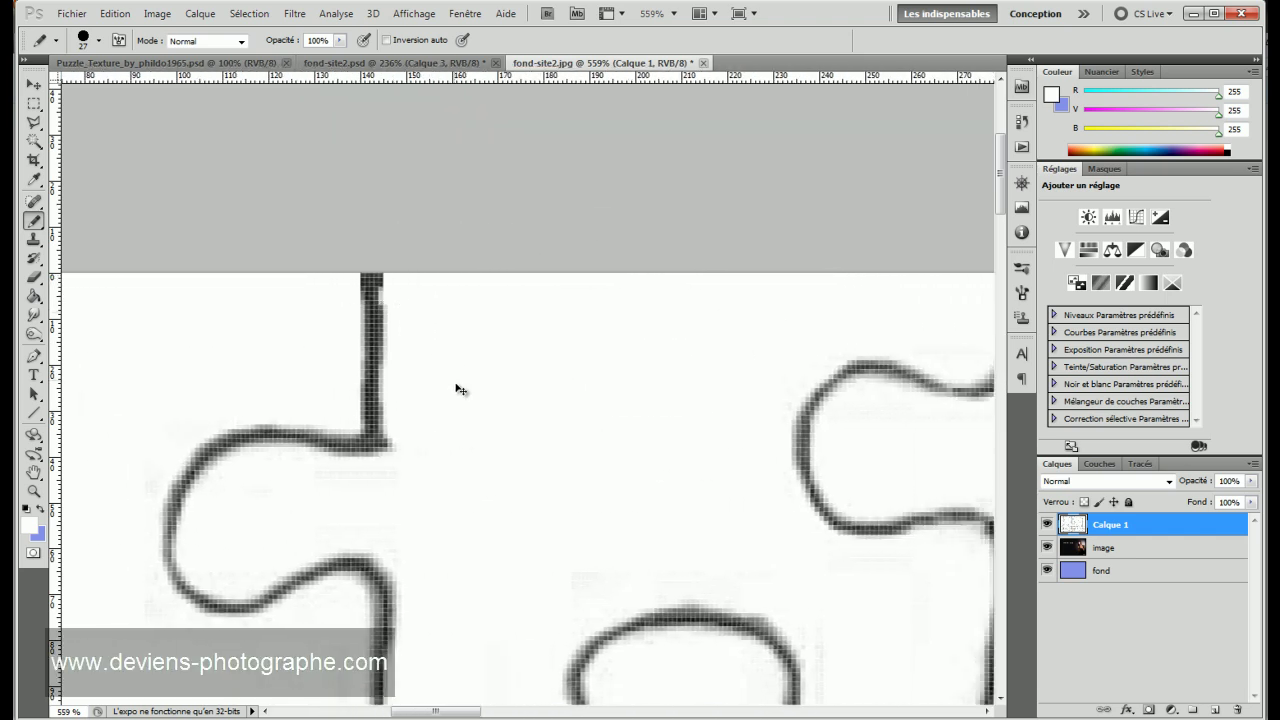
# - Check the piece outlines in the upper rows of the puzzle for gaps and leftover border marks
pyautogui.click(997, 698)
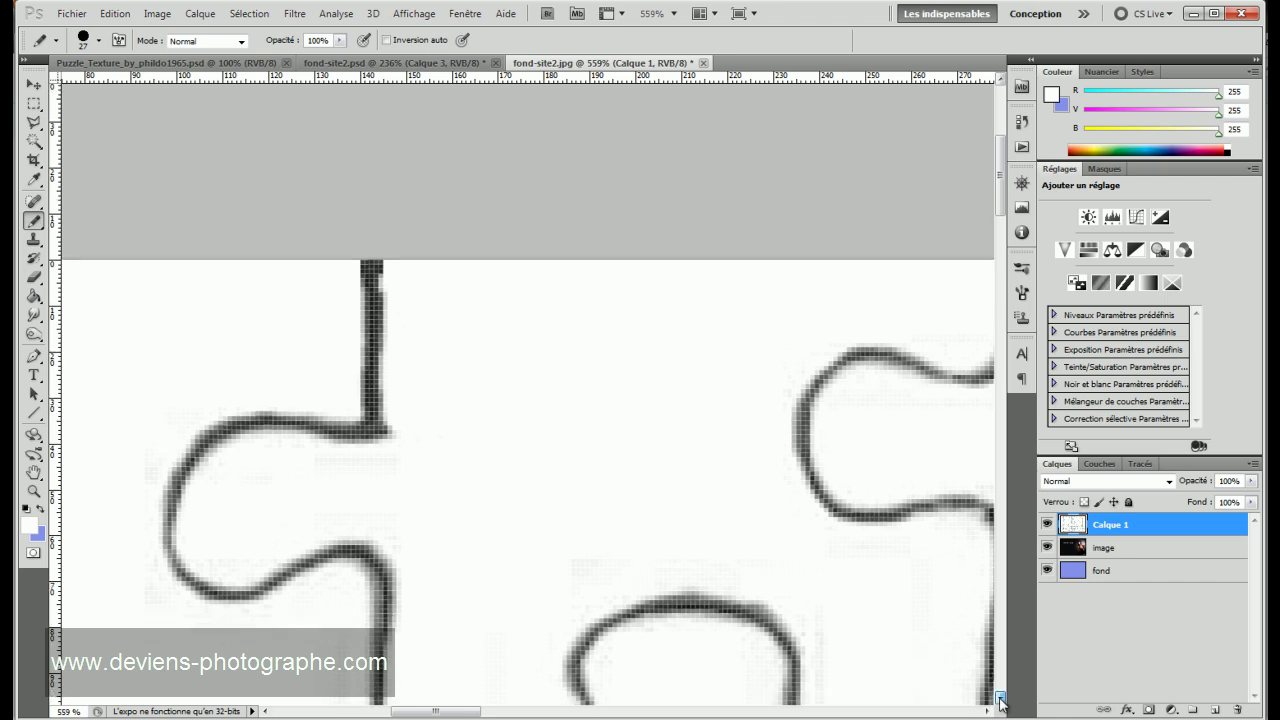
pyautogui.hscroll(2, 732, 483)
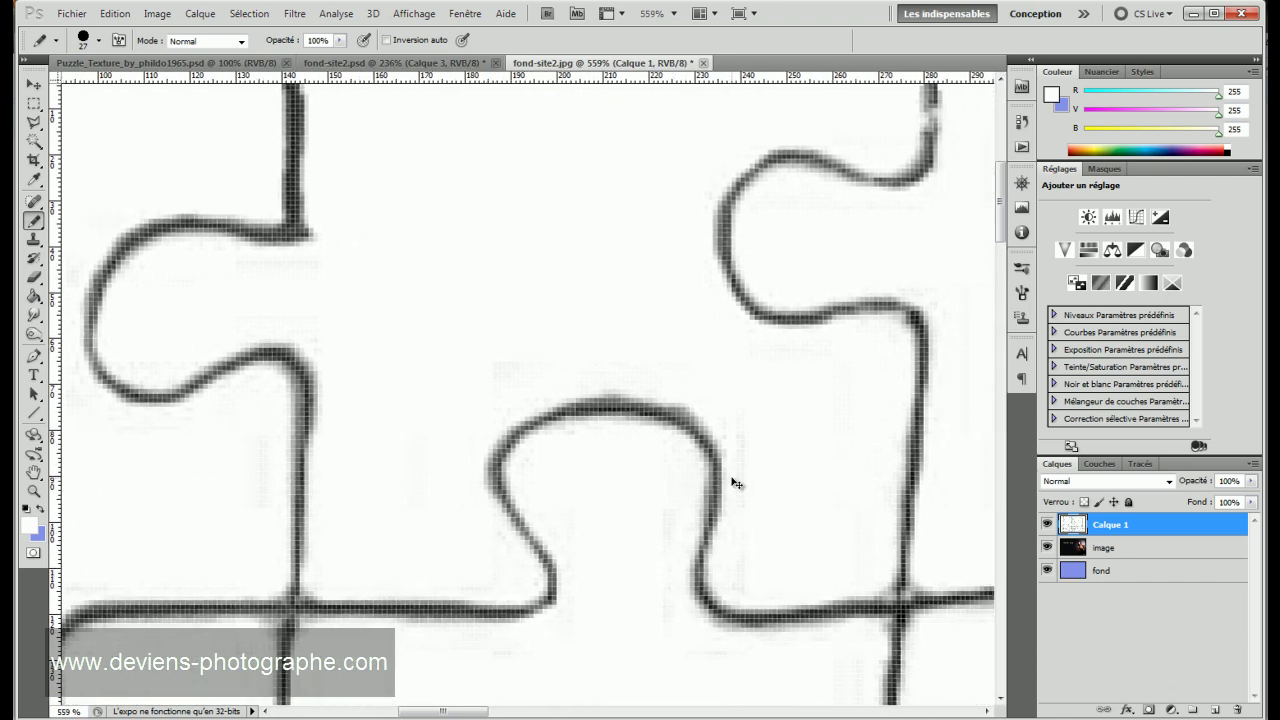
pyautogui.scroll(-5, 732, 478)
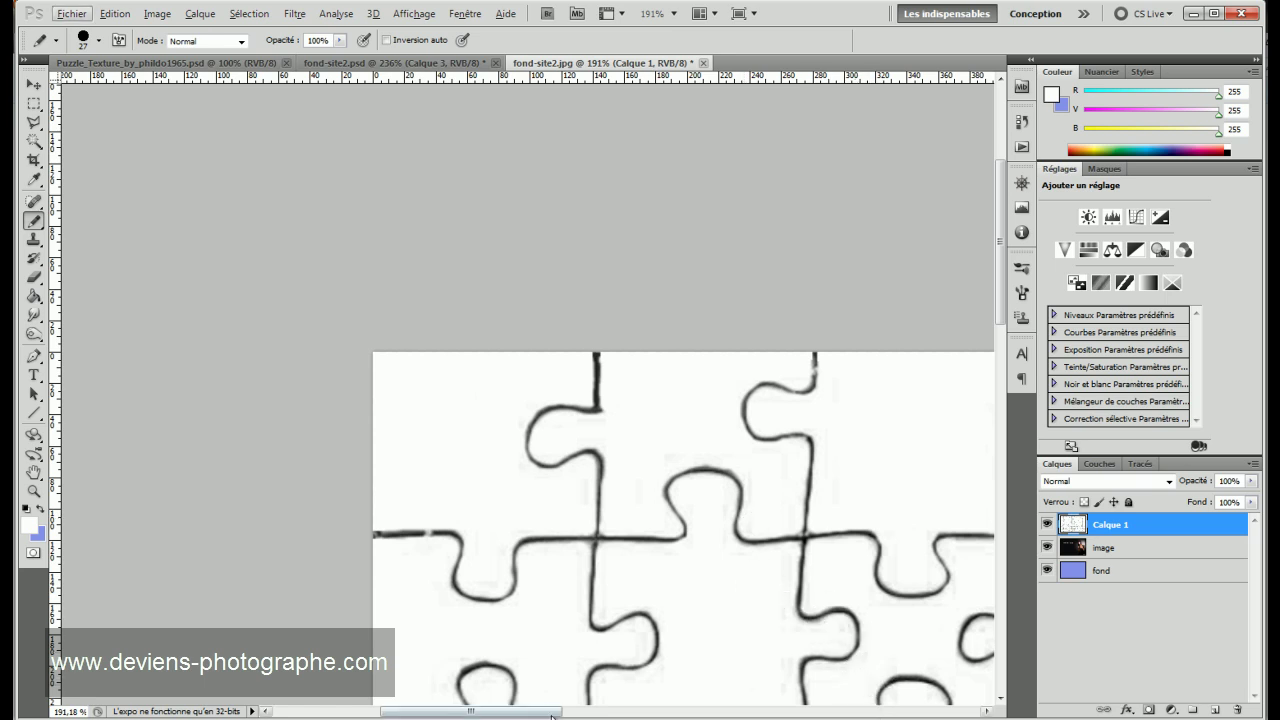
pyautogui.scroll(-4, 490, 458)
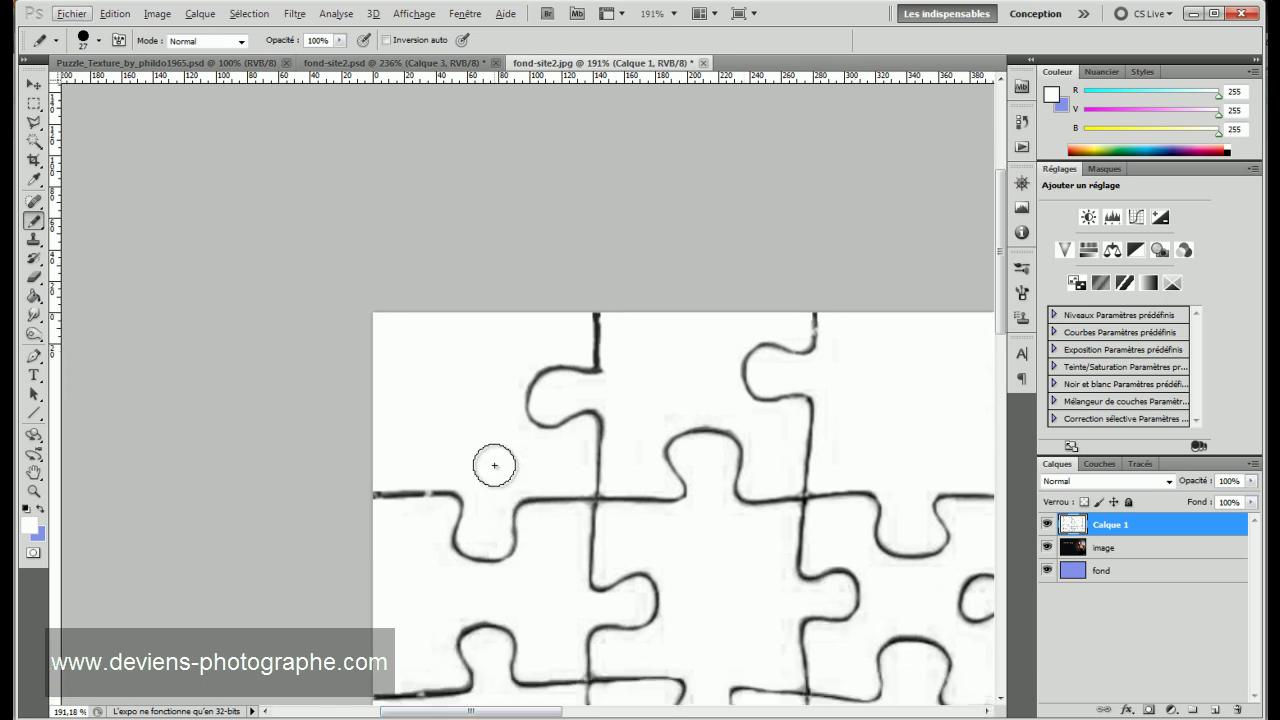
pyautogui.scroll(4, 488, 450)
pyautogui.scroll(-2, 491, 449)
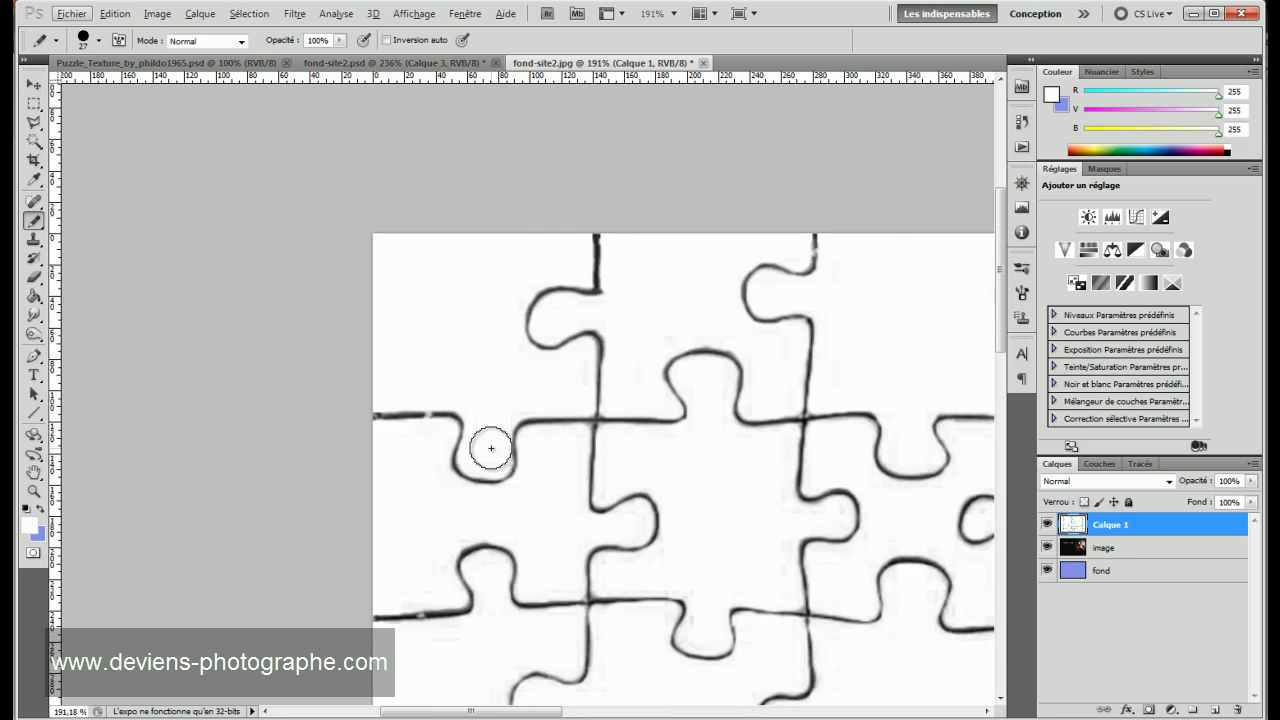
pyautogui.scroll(1, 491, 440)
pyautogui.scroll(-1, 491, 437)
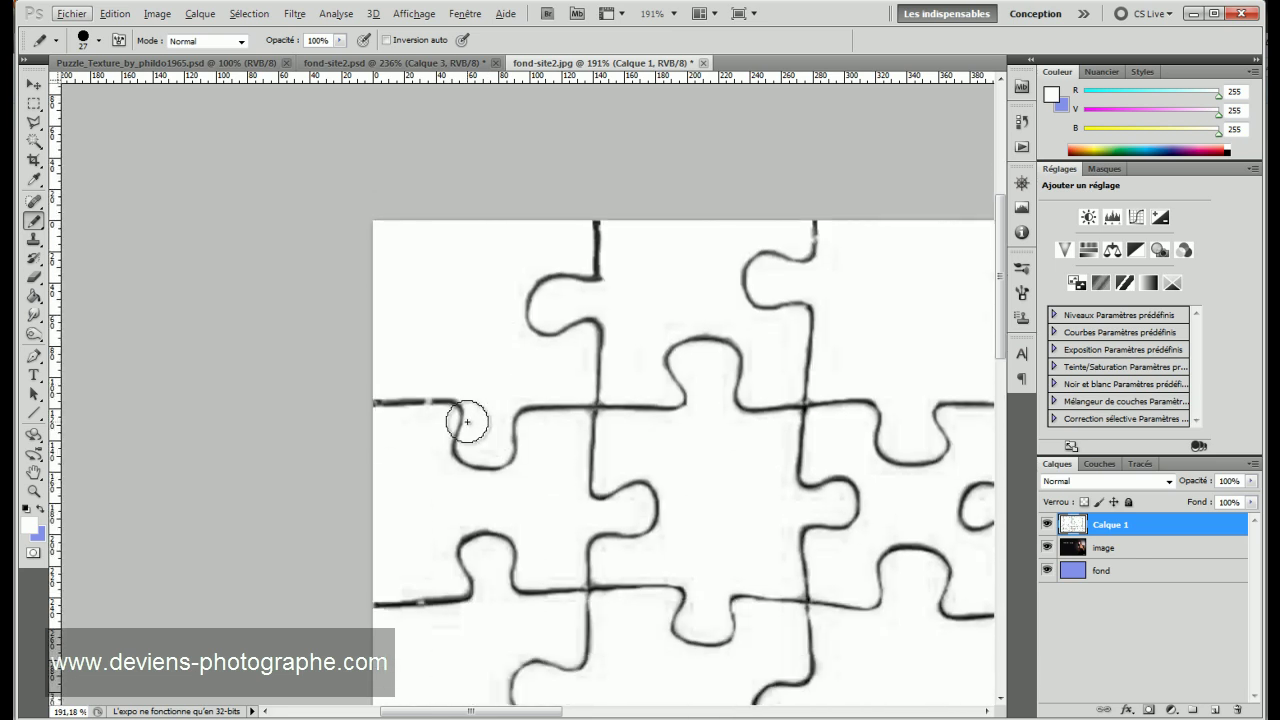
pyautogui.hscroll(-2, 460, 391)
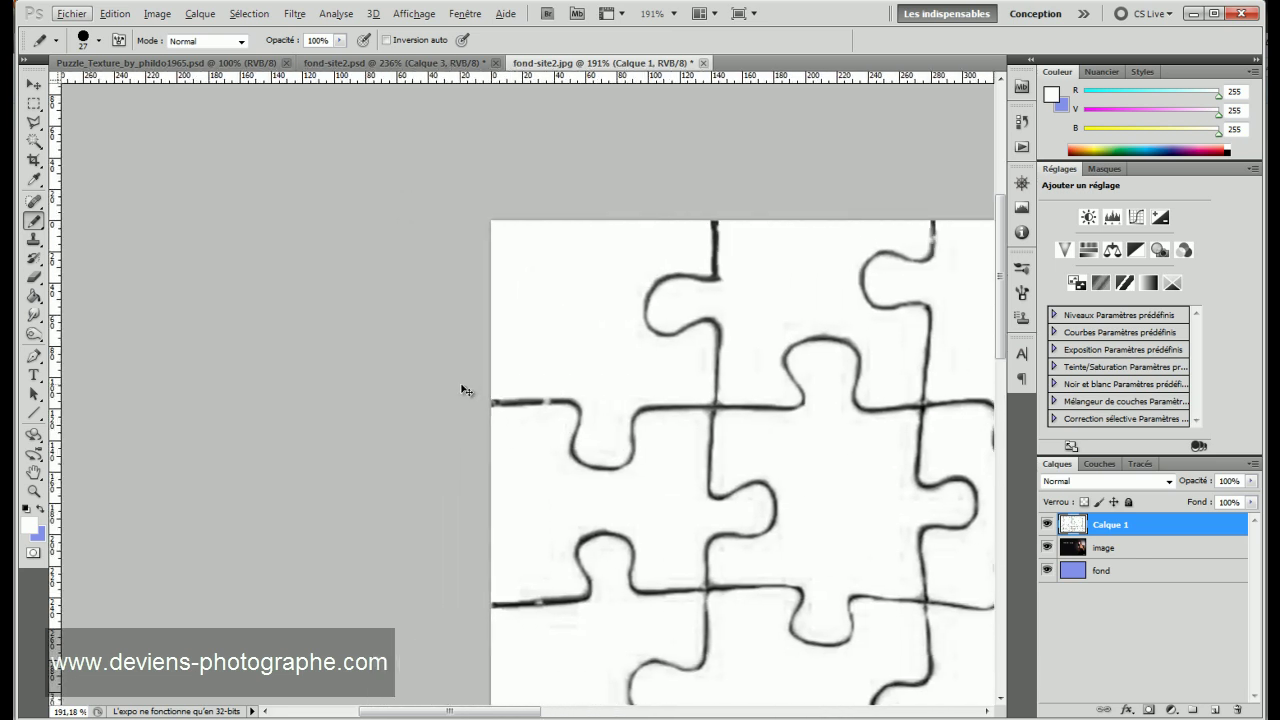
pyautogui.hscroll(4, 458, 370)
pyautogui.hscroll(3, 489, 300)
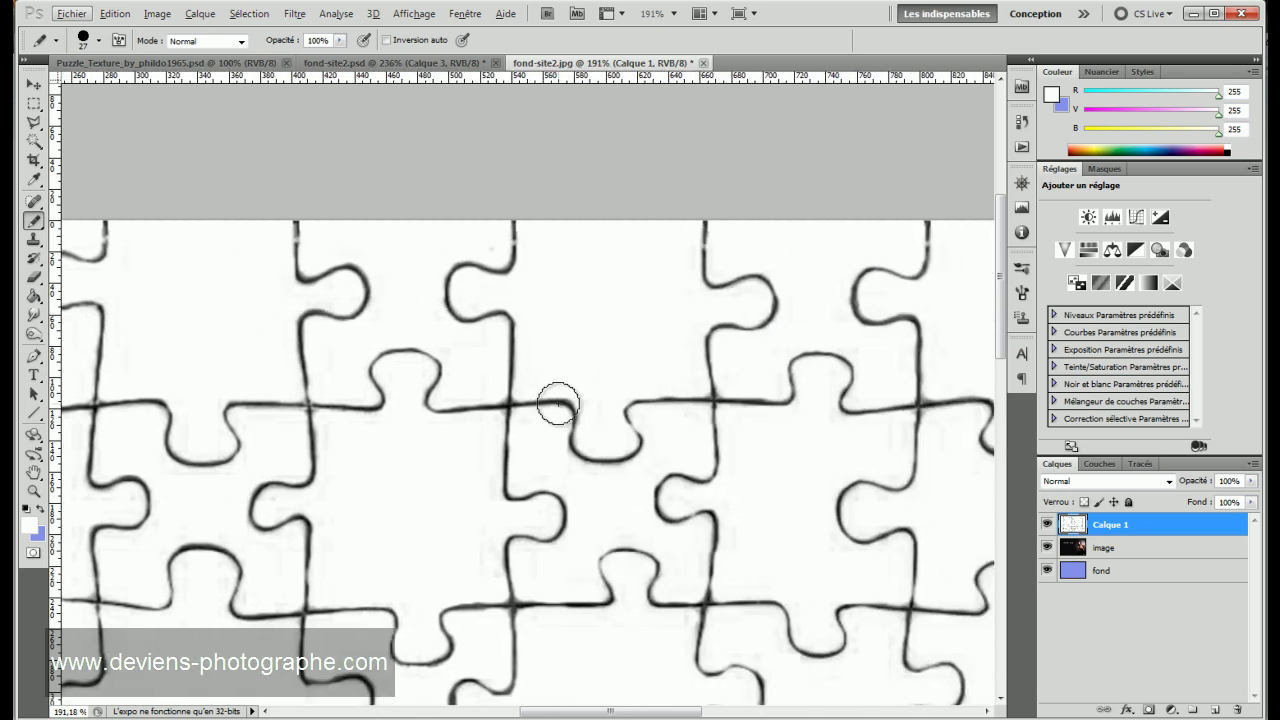
pyautogui.scroll(-5, 564, 401)
pyautogui.scroll(3, 499, 322)
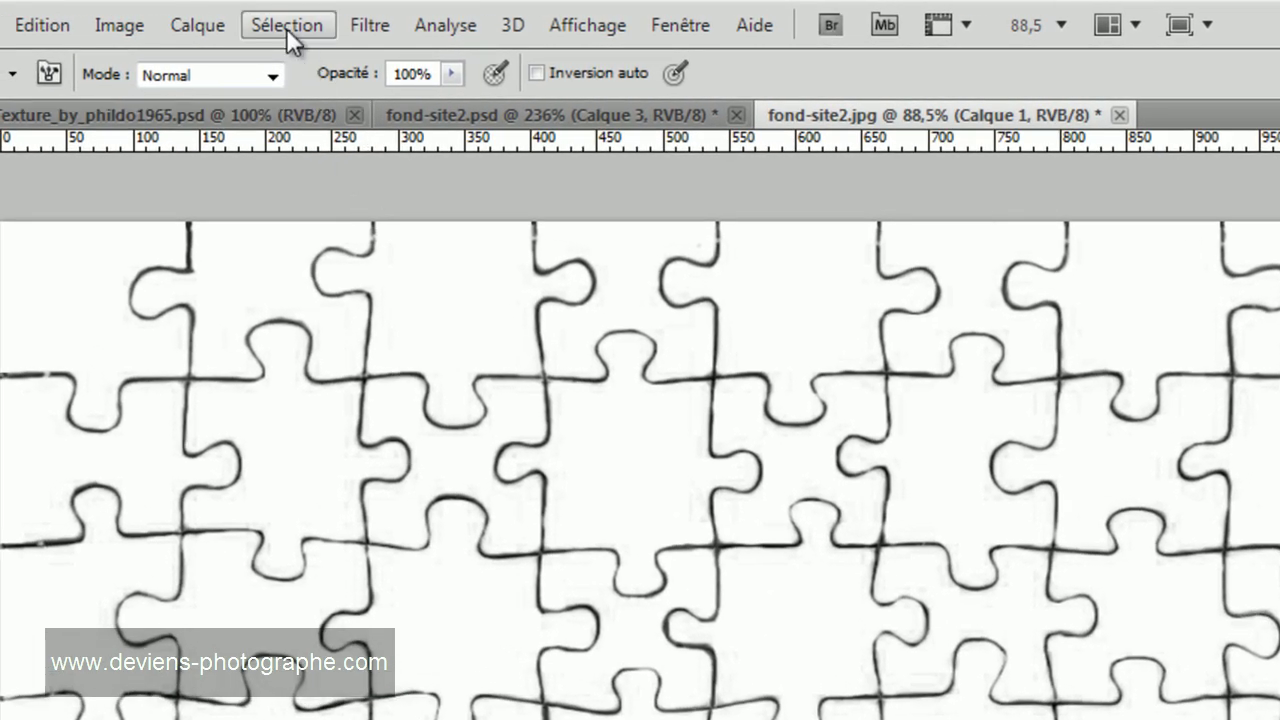
# - Select the white puzzle areas by colour range with the eyedropper, trying tolerance 0 and settling on 200
pyautogui.click(286, 28)
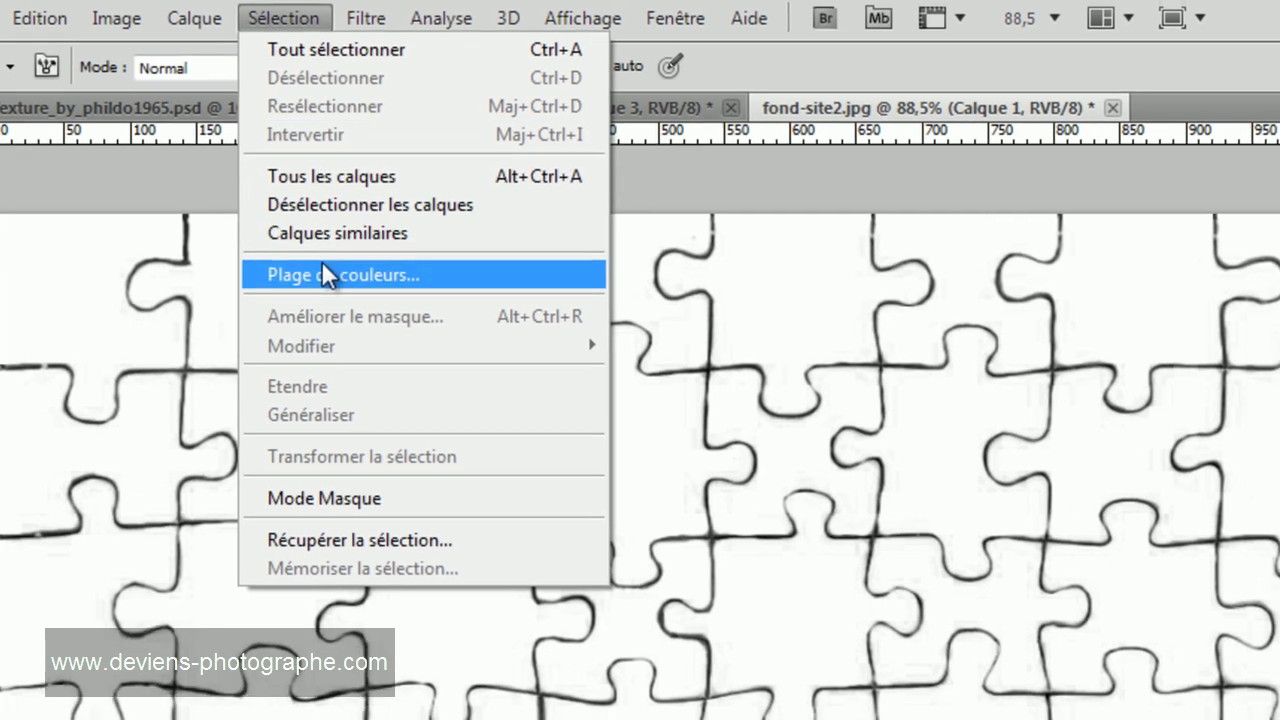
pyautogui.click(326, 283)
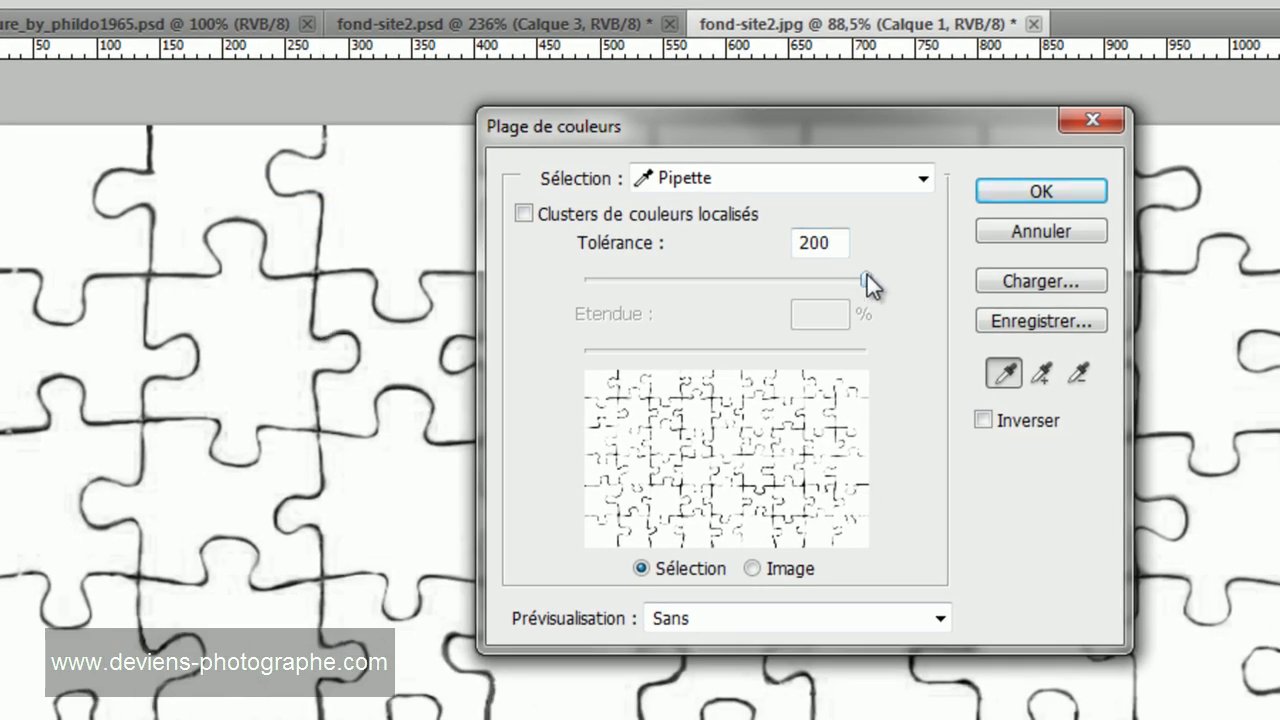
pyautogui.moveTo(866, 283); pyautogui.dragTo(563, 280)
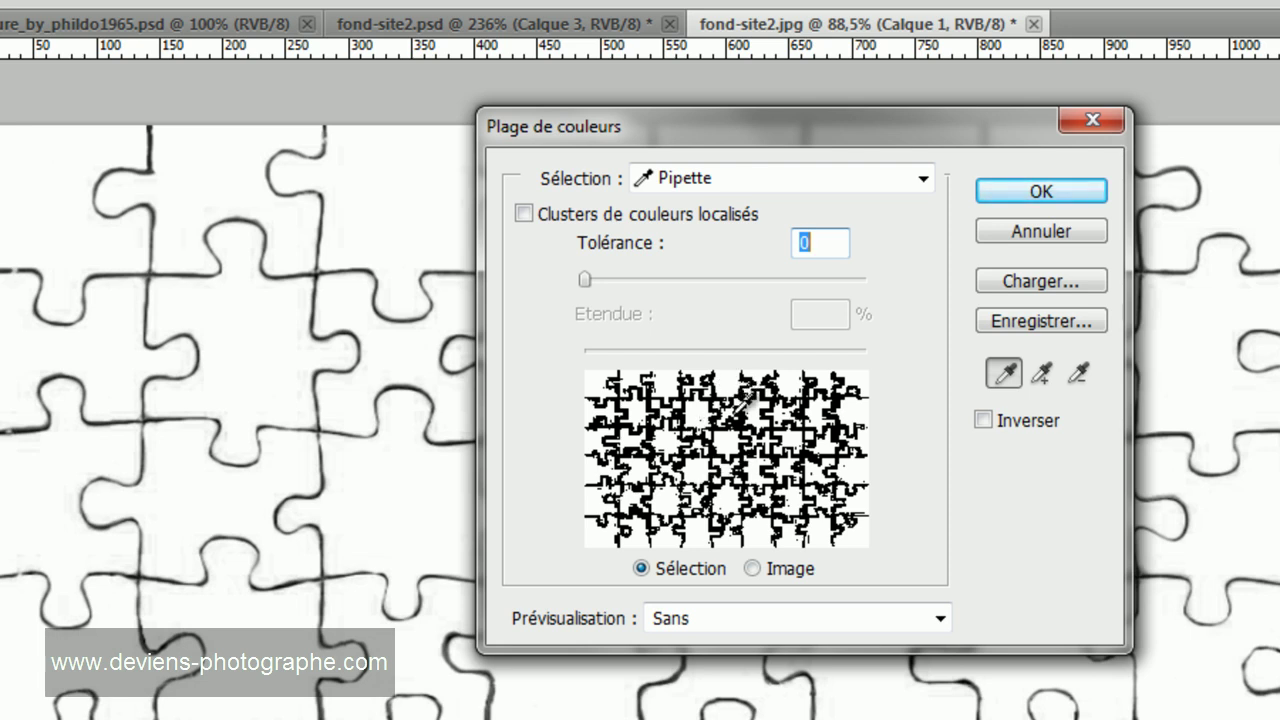
pyautogui.moveTo(586, 285); pyautogui.dragTo(1250, 312)
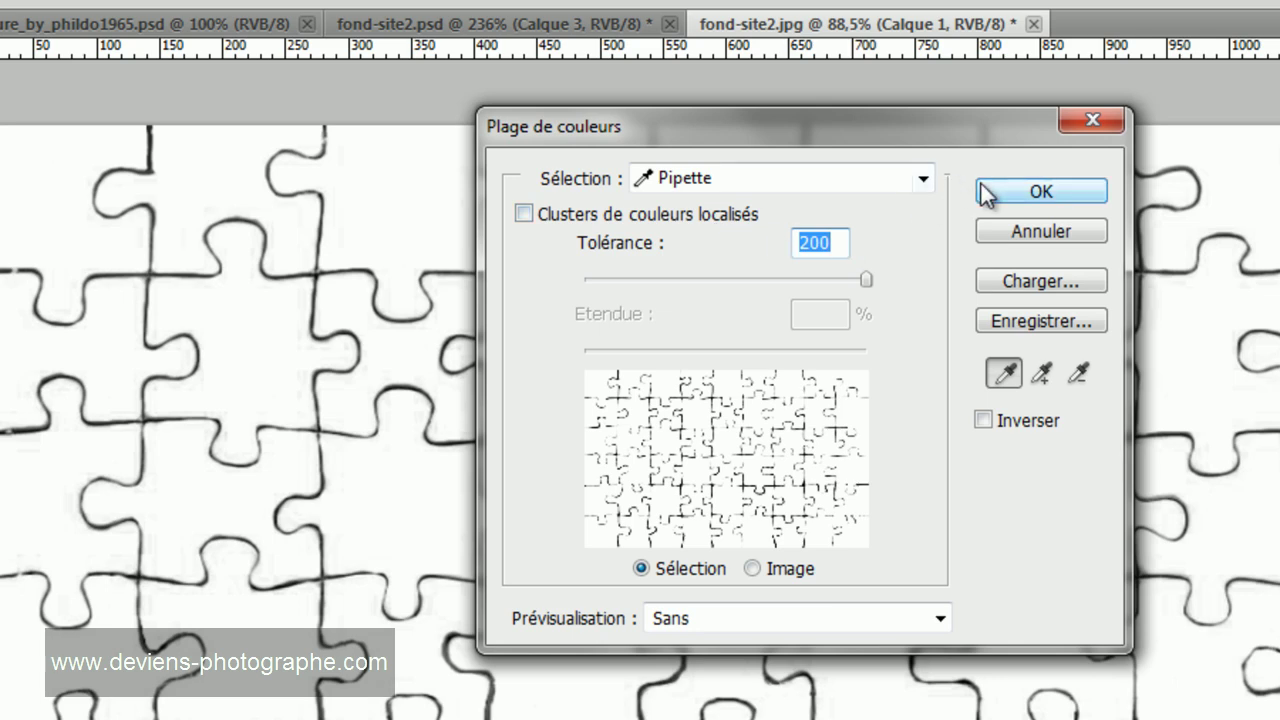
pyautogui.click(1040, 191)
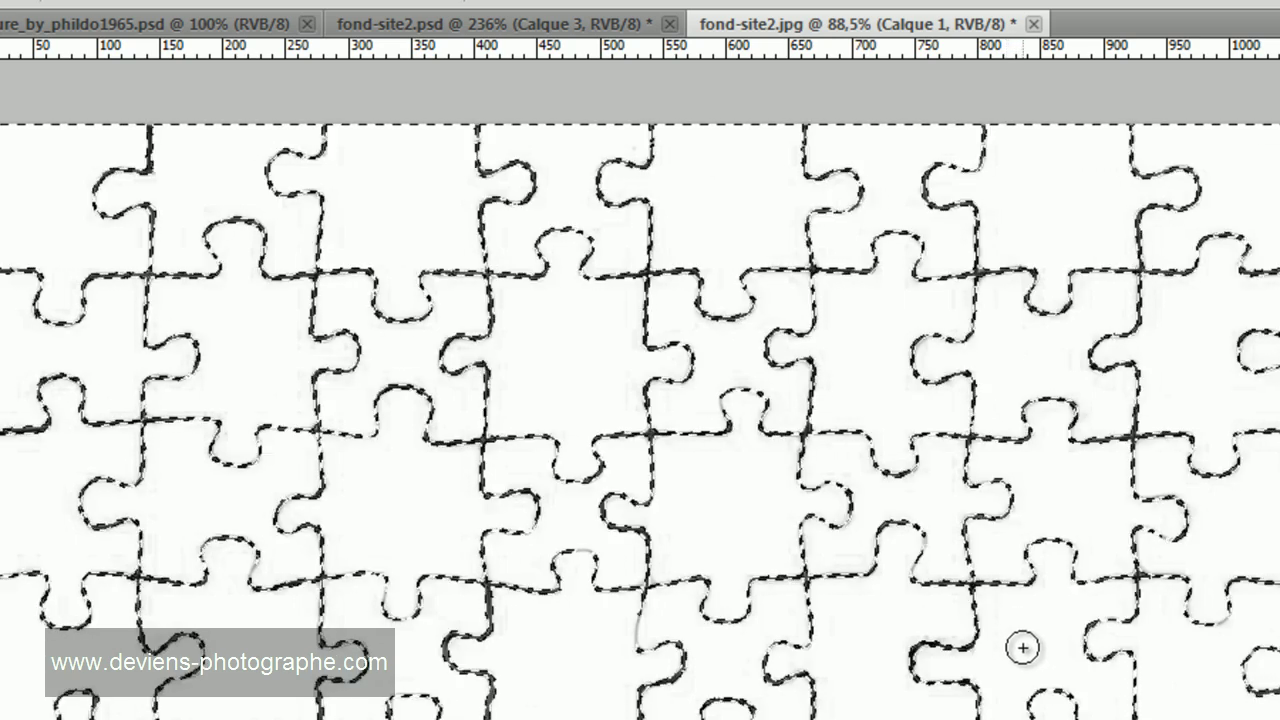
# - Delete the selected white areas from the puzzle layer and clear the selection
pyautogui.press('Delete')
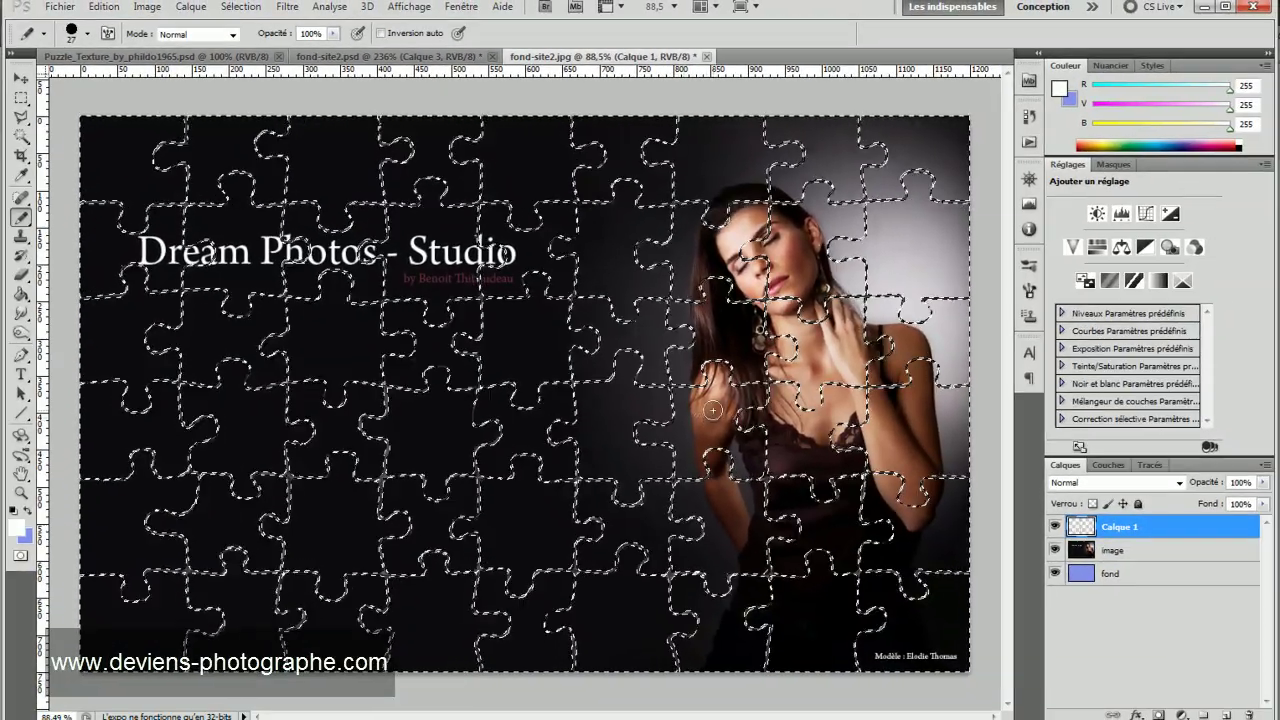
pyautogui.hotkey('ctrl', 'd')
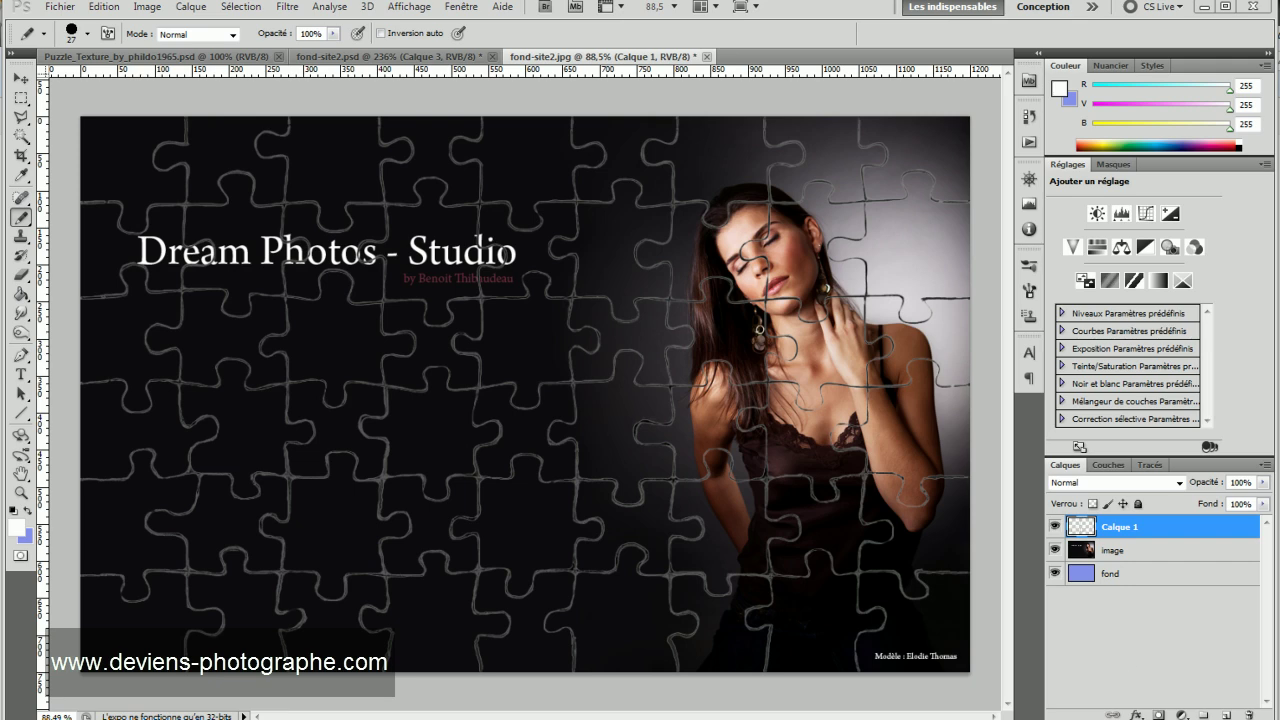
# - Add a smooth inner bevel and emboss to the puzzle outlines layer, with size 3 px and depth 592 %
pyautogui.scroll(4, 705, 348)
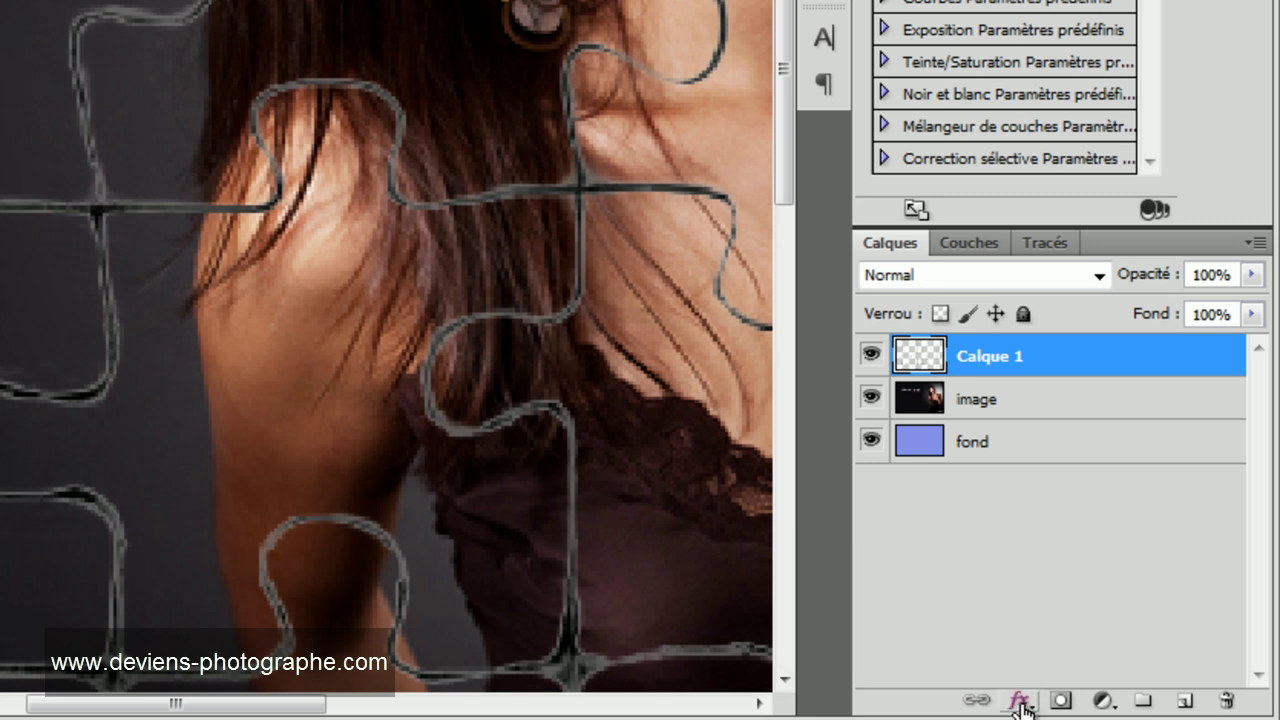
pyautogui.click(1020, 702)
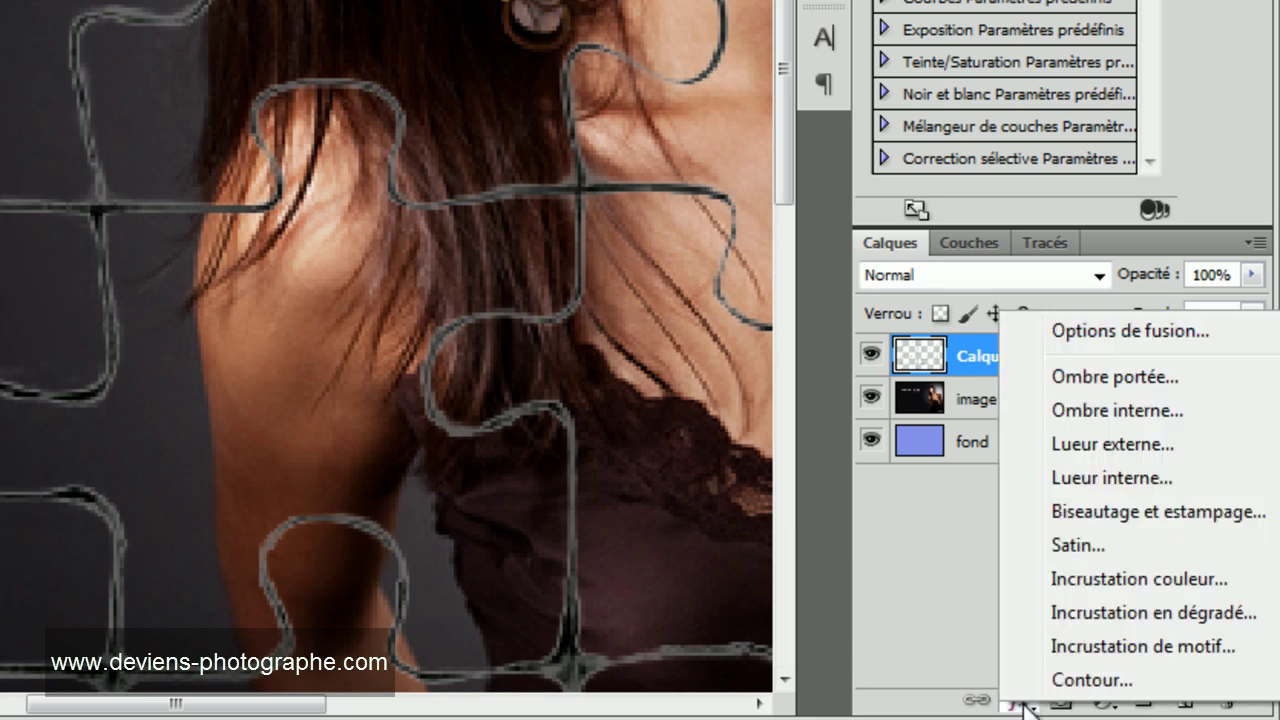
pyautogui.click(1055, 517)
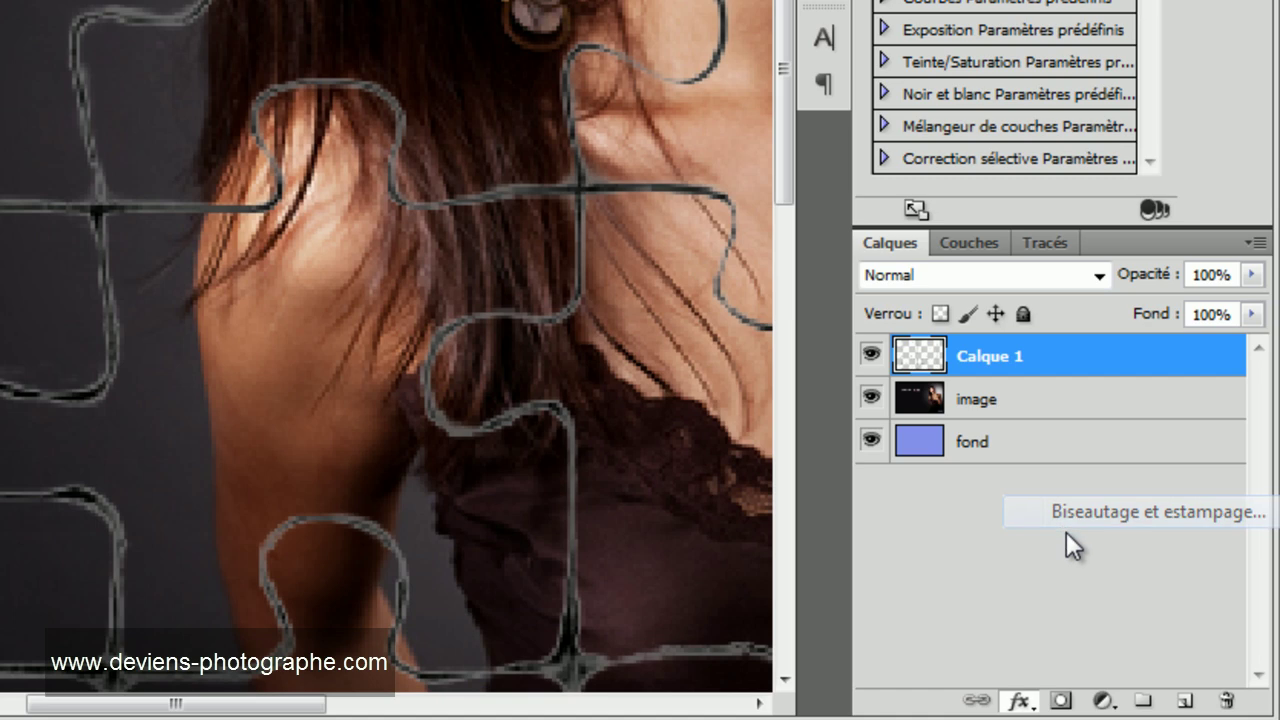
pyautogui.moveTo(572, 266); pyautogui.dragTo(40, 10)
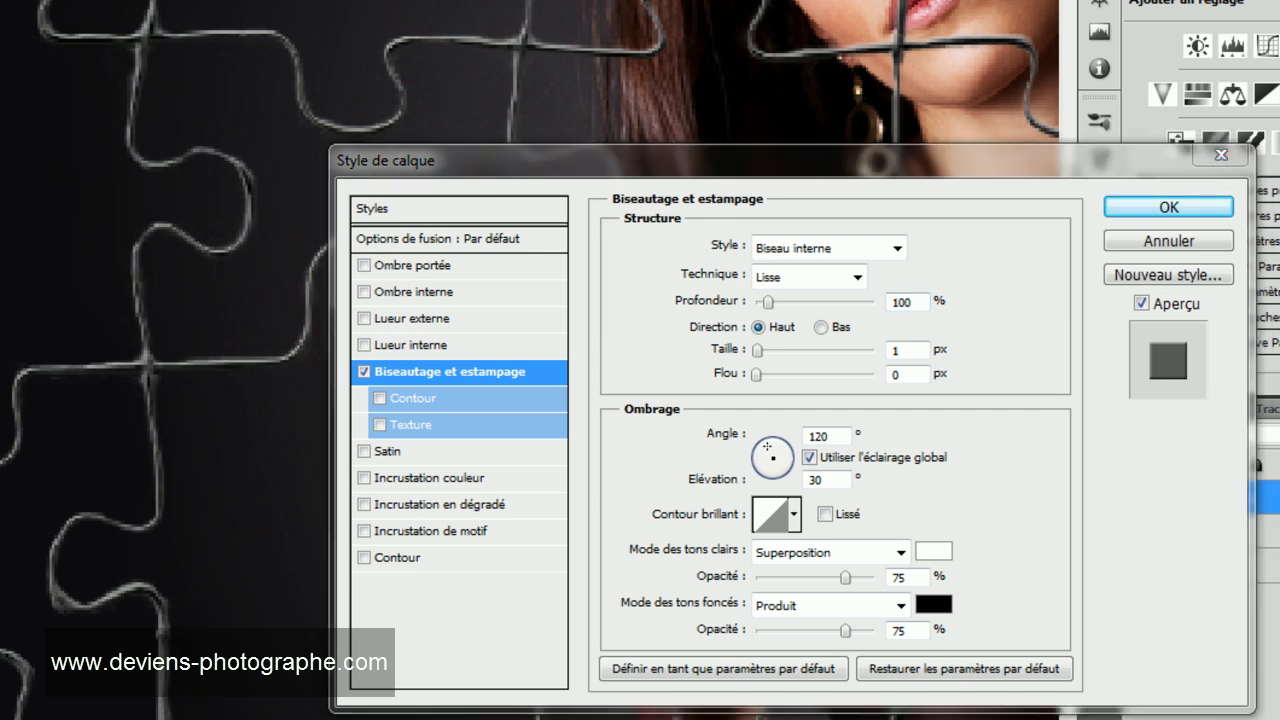
pyautogui.click(1172, 600)
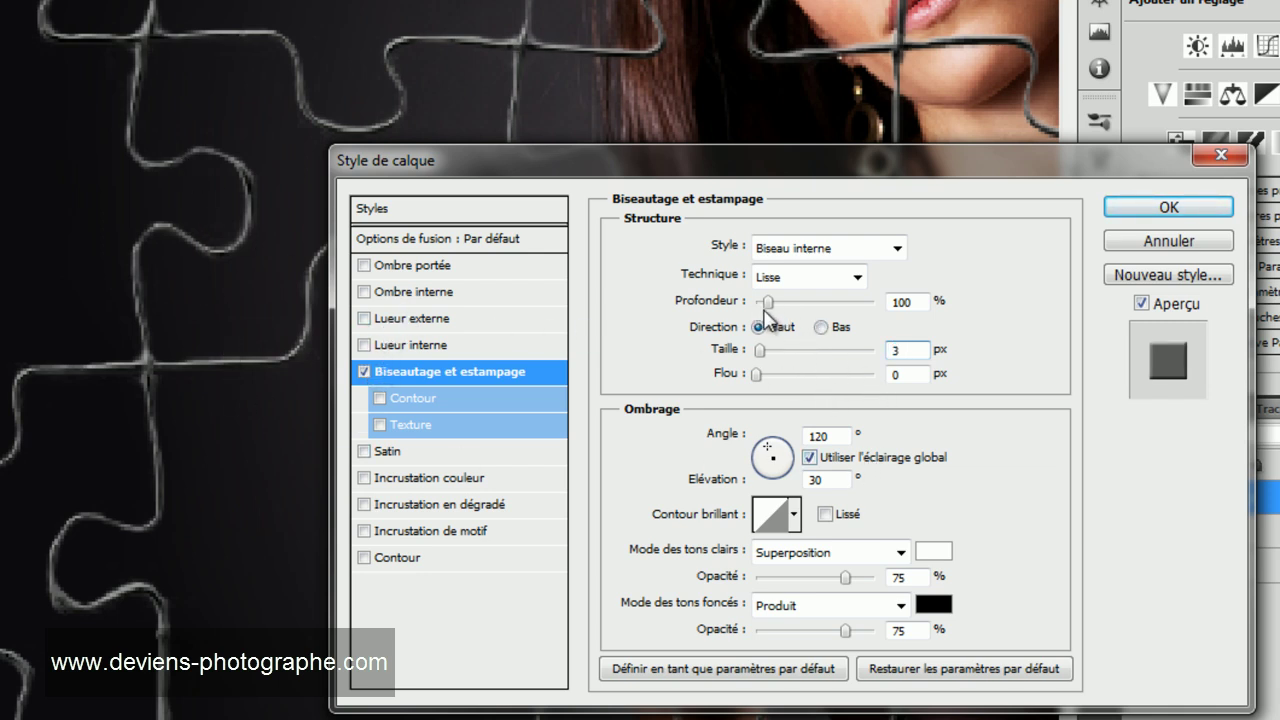
pyautogui.moveTo(771, 303); pyautogui.dragTo(793, 312)
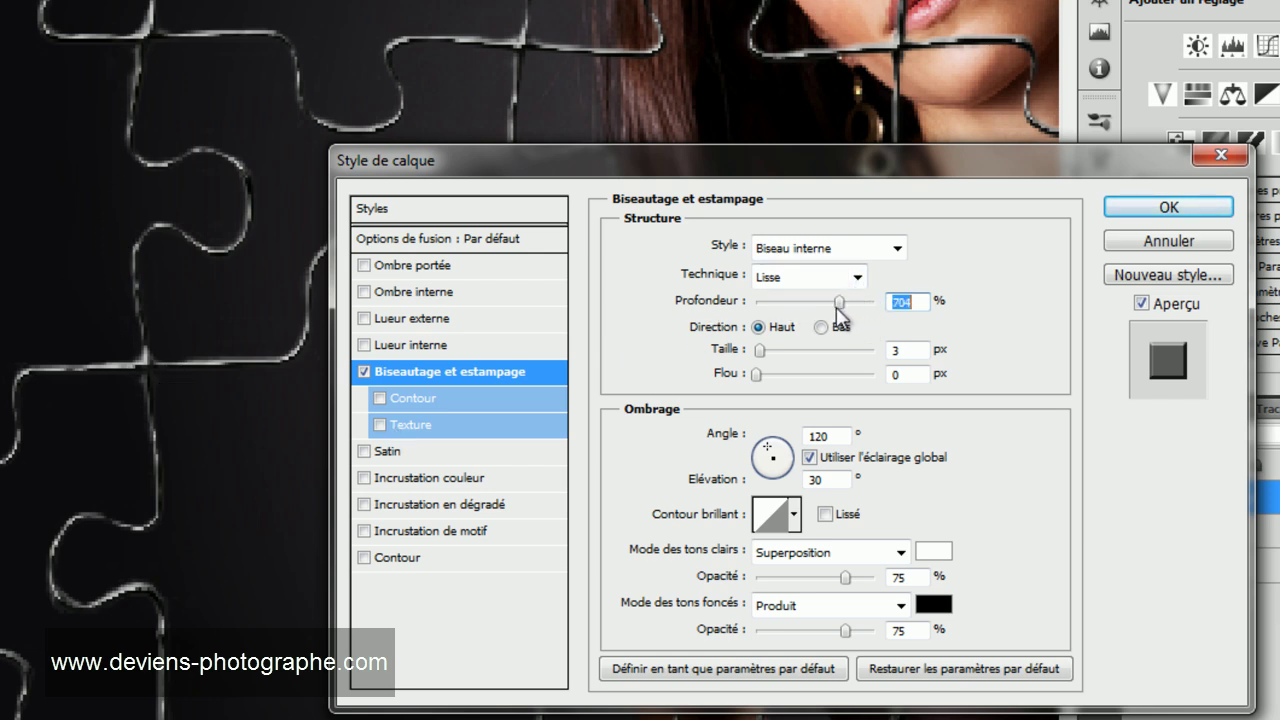
pyautogui.moveTo(825, 304); pyautogui.dragTo(826, 304)
# - Try bevel softening values of 5, 10 and 1 px, and settle on 3 px
pyautogui.write('5')
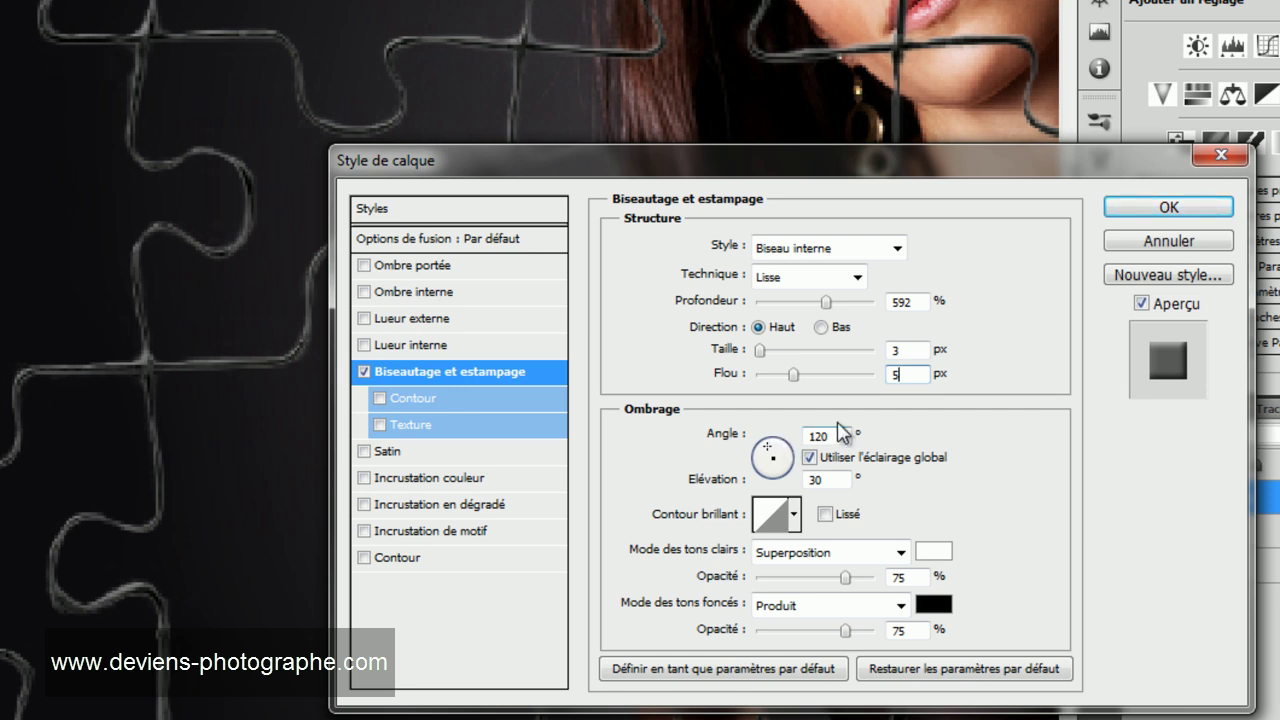
pyautogui.write('10')
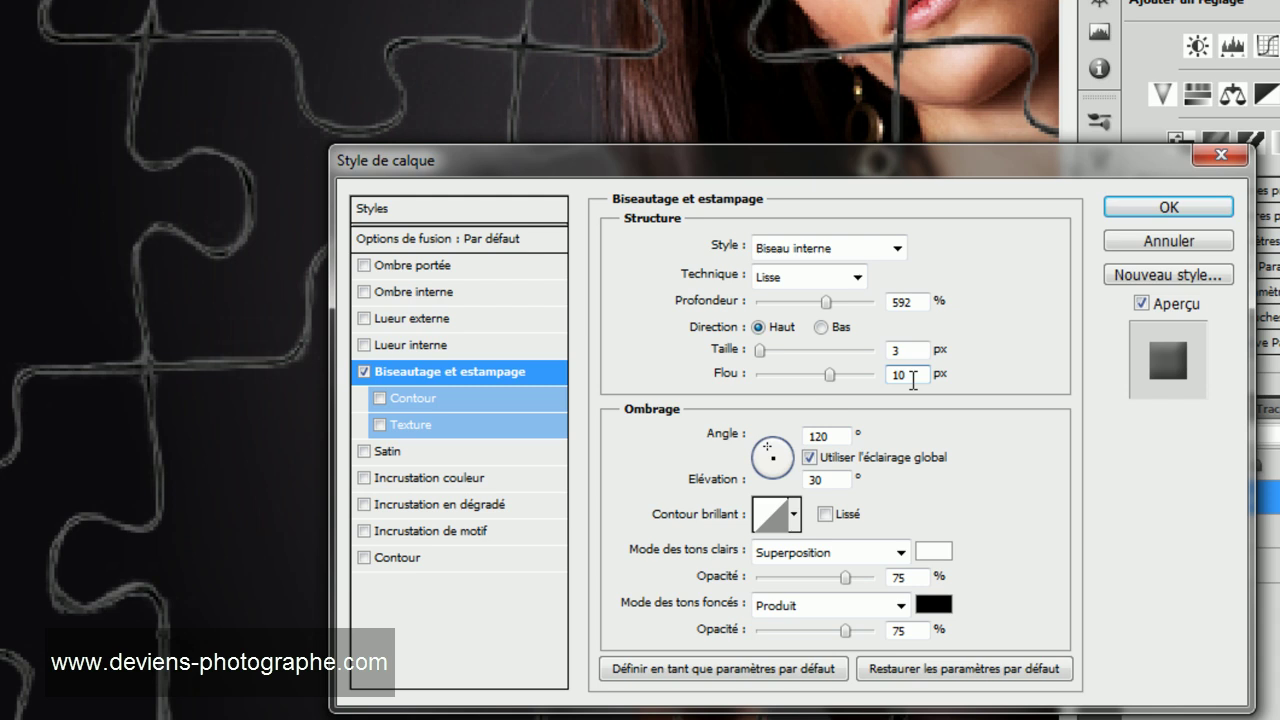
pyautogui.write('1')
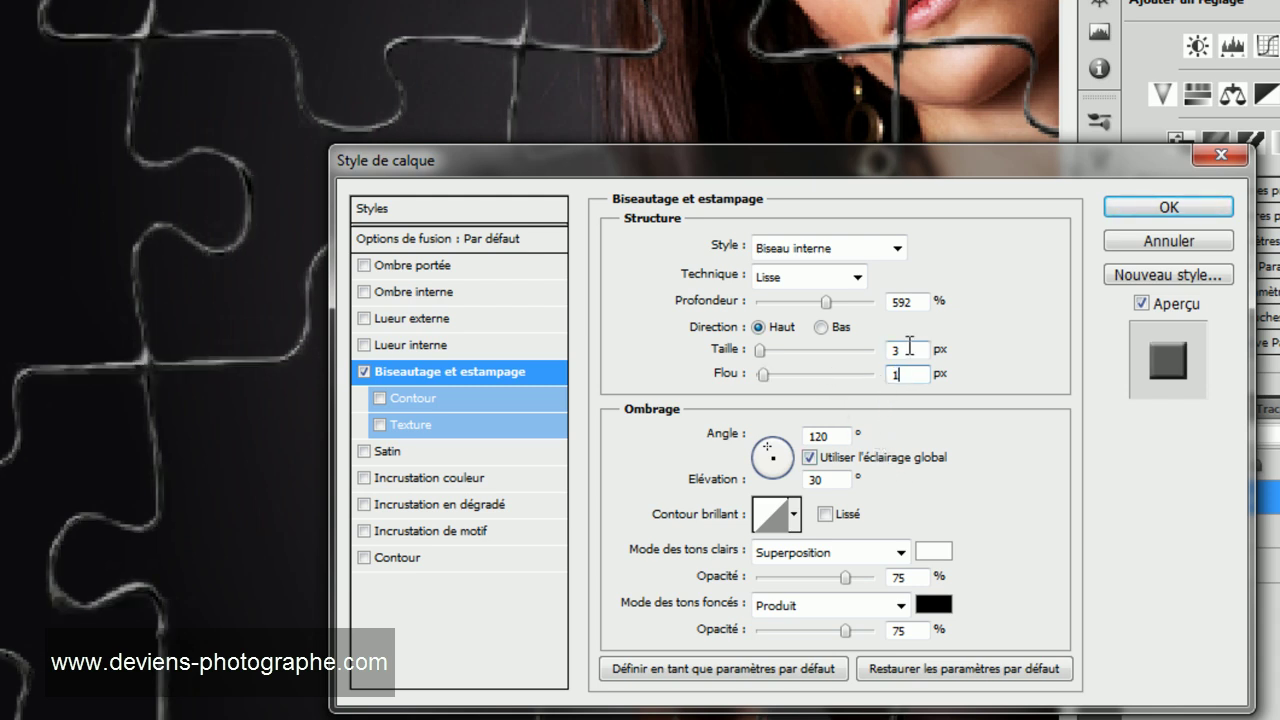
pyautogui.write('3')
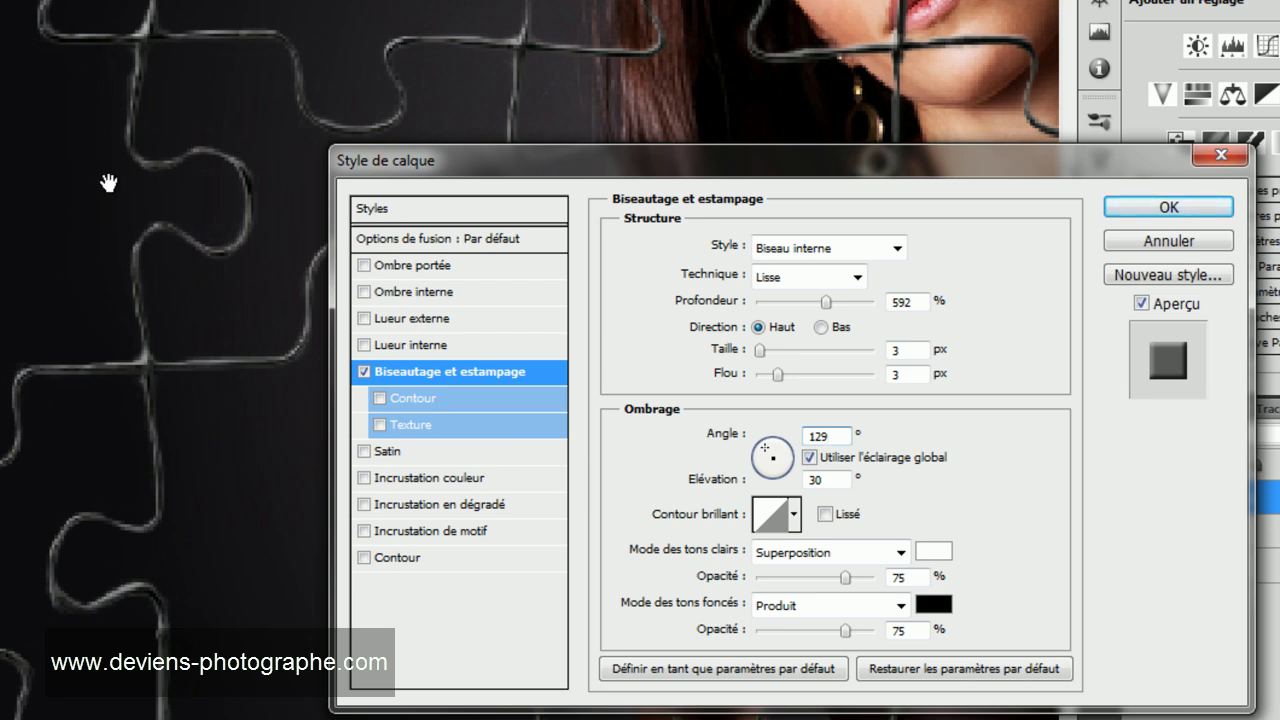
# - Set the bevel lighting to an angle of 129° and an elevation of 0°, and apply the layer style
pyautogui.moveTo(767, 455); pyautogui.dragTo(767, 428)
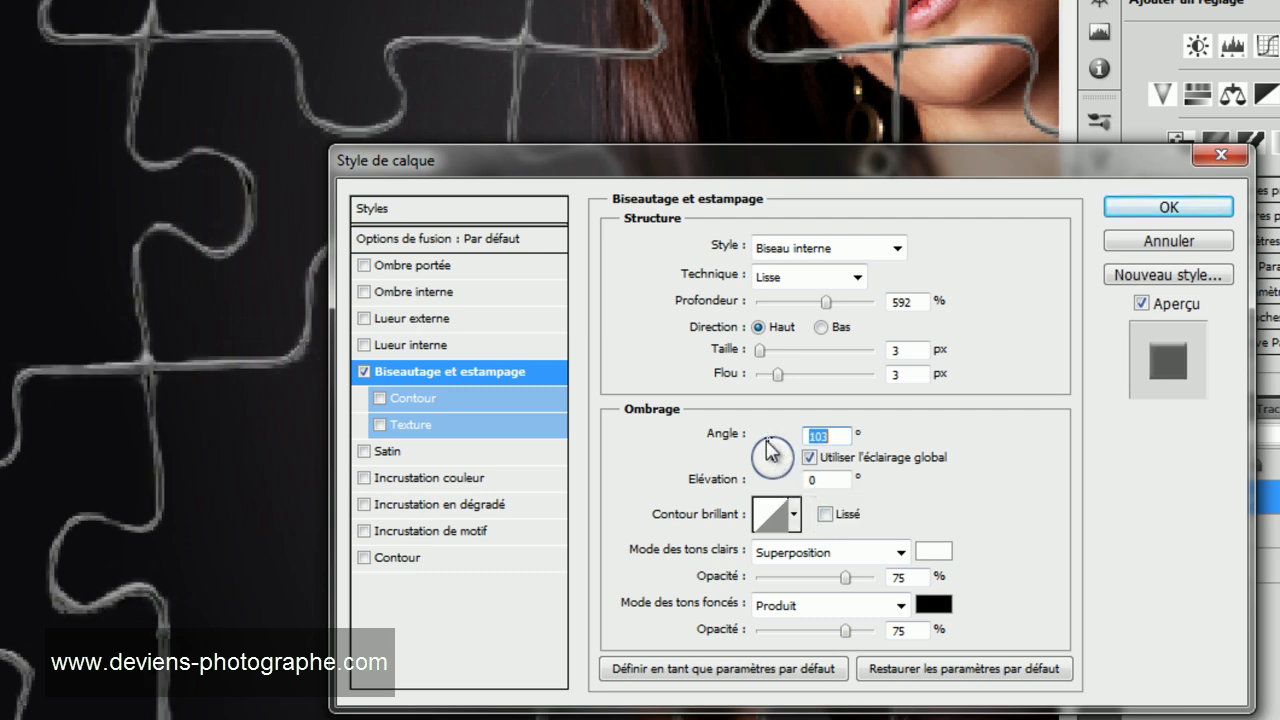
pyautogui.moveTo(763, 441)
pyautogui.mouseDown()
pyautogui.moveTo(786, 484)
pyautogui.moveTo(758, 442)
pyautogui.mouseUp()
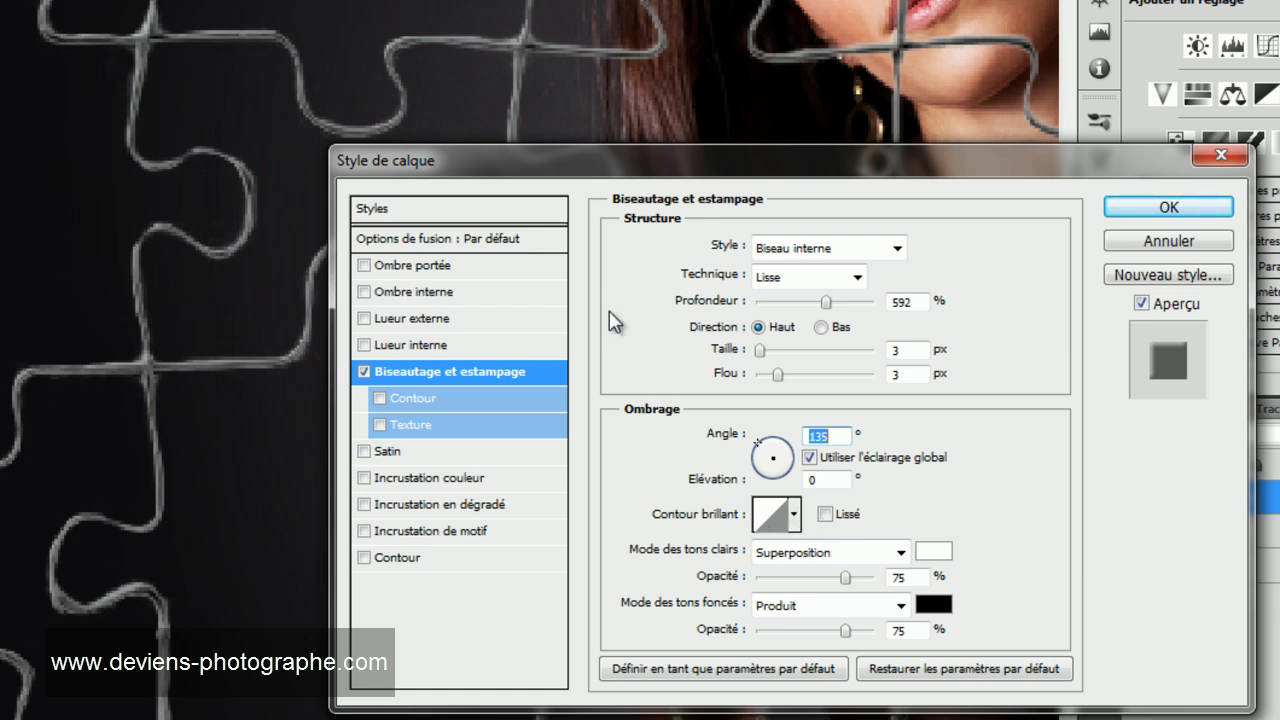
pyautogui.write('129')
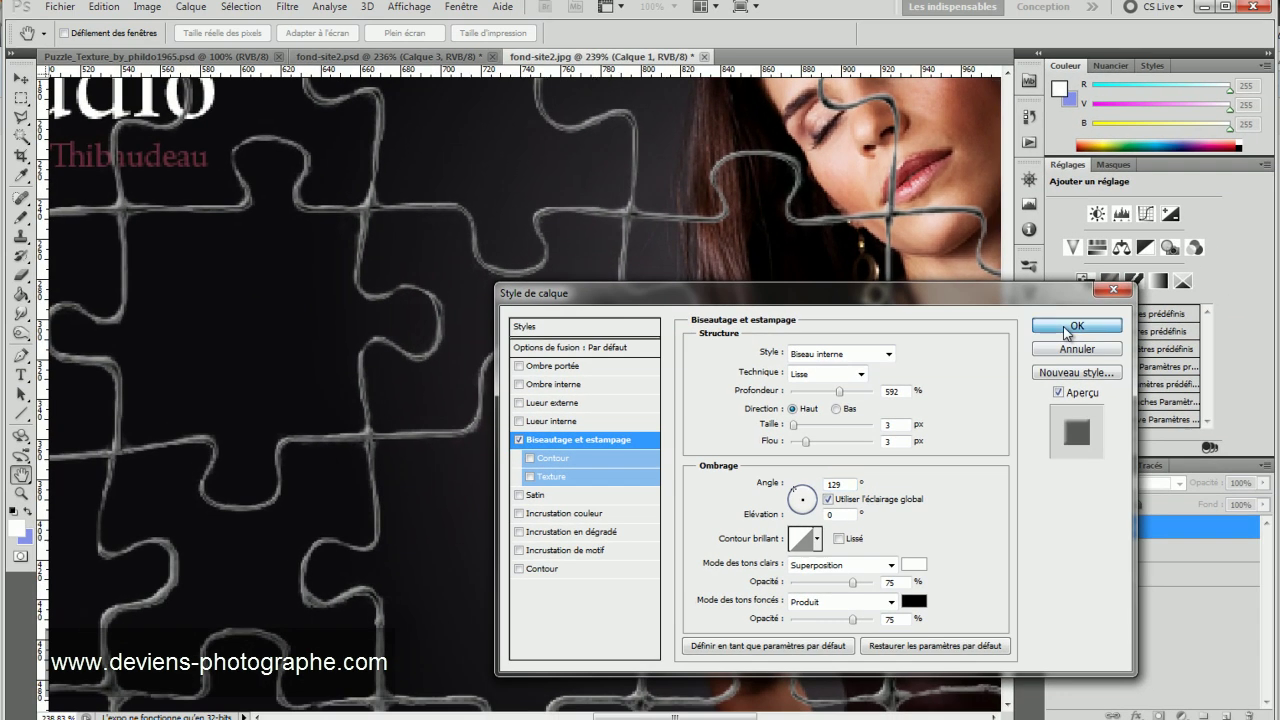
pyautogui.click(1063, 326)
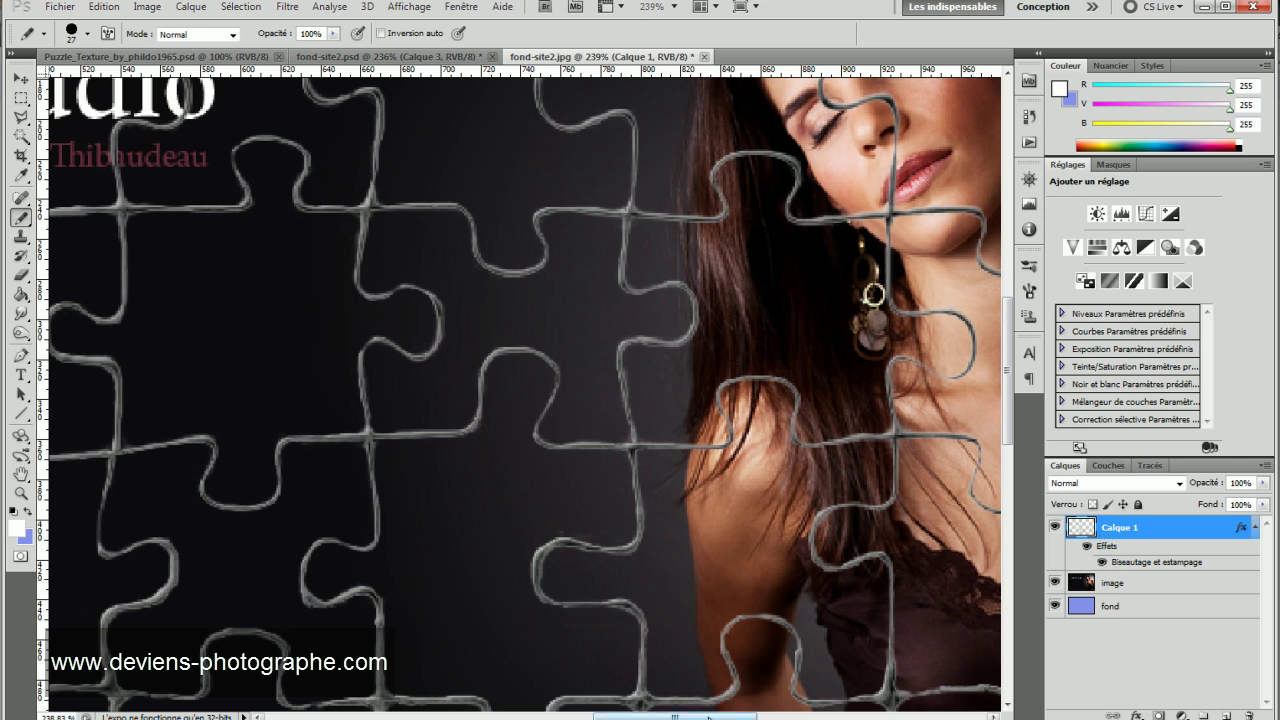
# - Try selecting the puzzle piece over the model's forehead and cheek with the Quick Selection tool, and clear that selection
pyautogui.scroll(5, 677, 434)
pyautogui.hscroll(6, 525, 392)
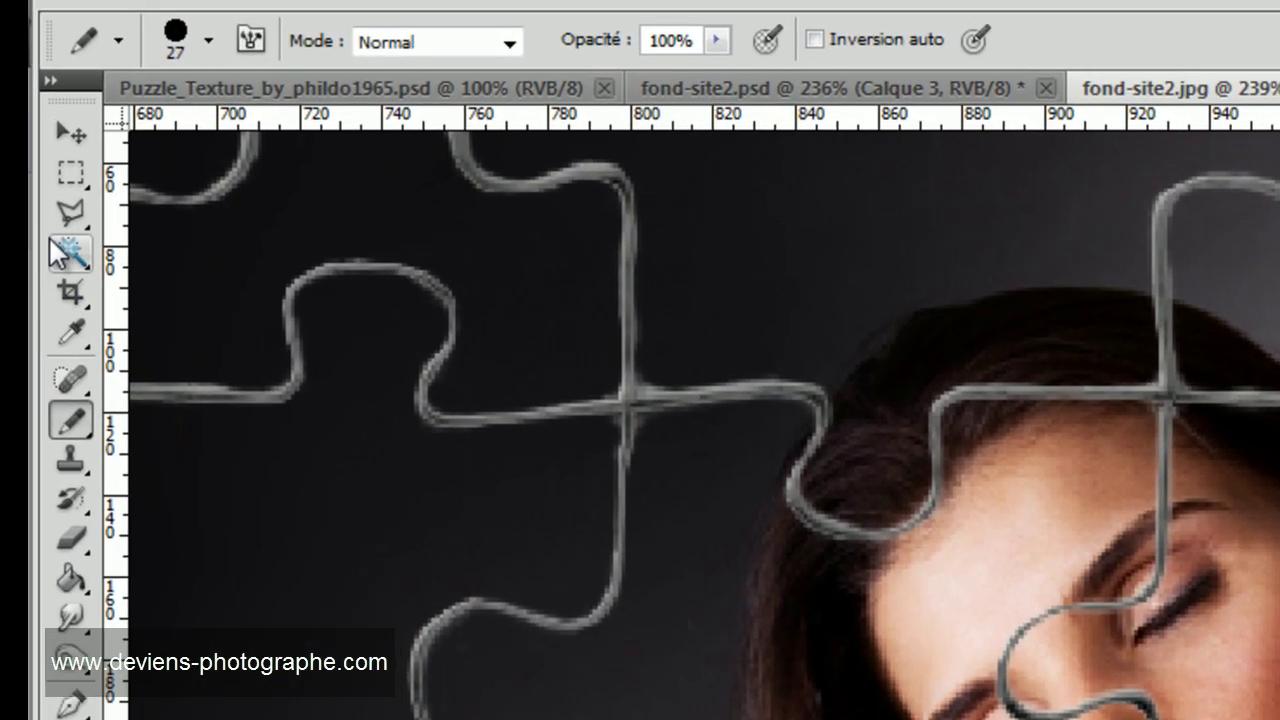
pyautogui.click(20, 136)
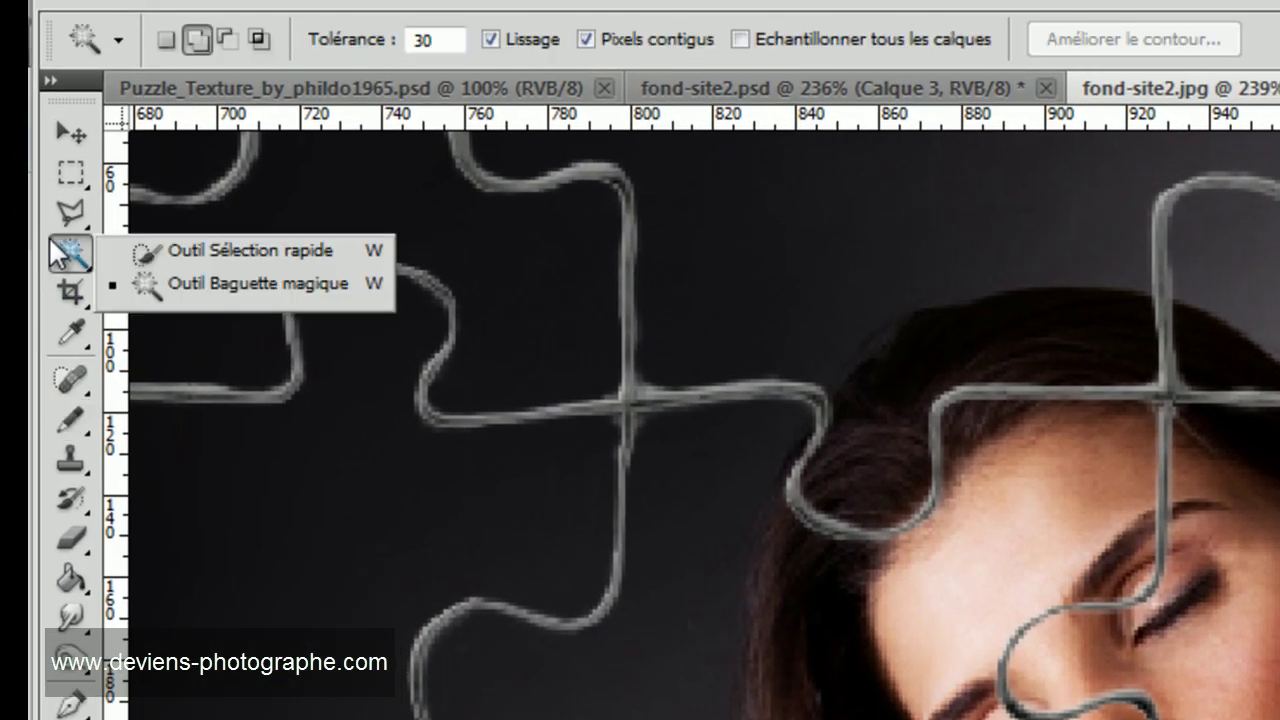
pyautogui.click(174, 297)
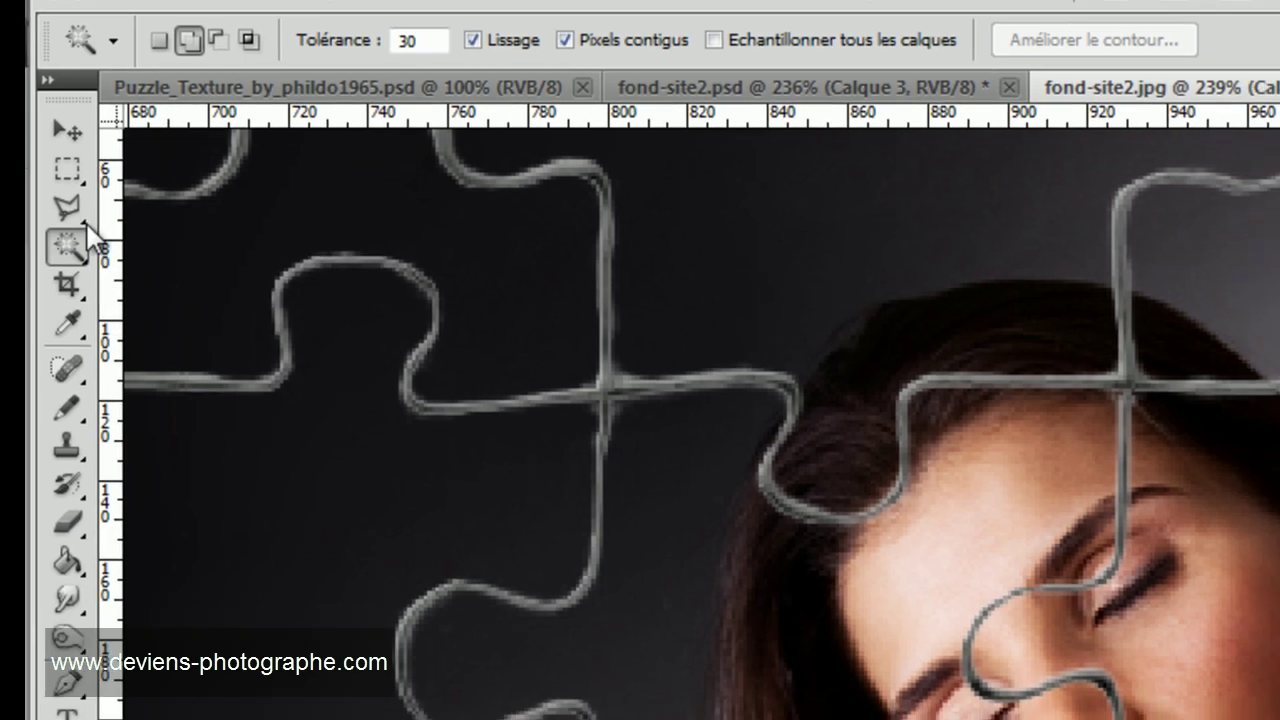
pyautogui.click(70, 252)
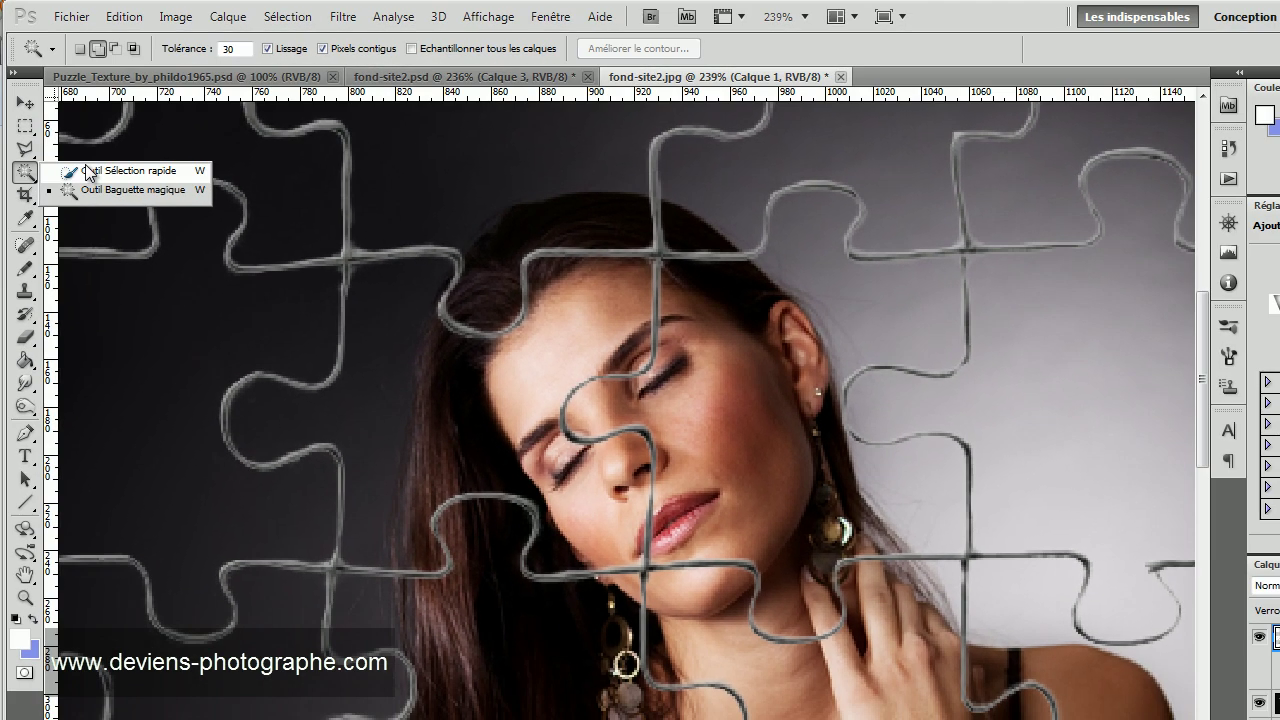
pyautogui.click(89, 172)
pyautogui.moveTo(391, 414)
pyautogui.mouseDown()
pyautogui.moveTo(457, 486)
pyautogui.moveTo(500, 509)
pyautogui.moveTo(528, 409)
pyautogui.moveTo(586, 523)
pyautogui.moveTo(617, 475)
pyautogui.mouseUp()
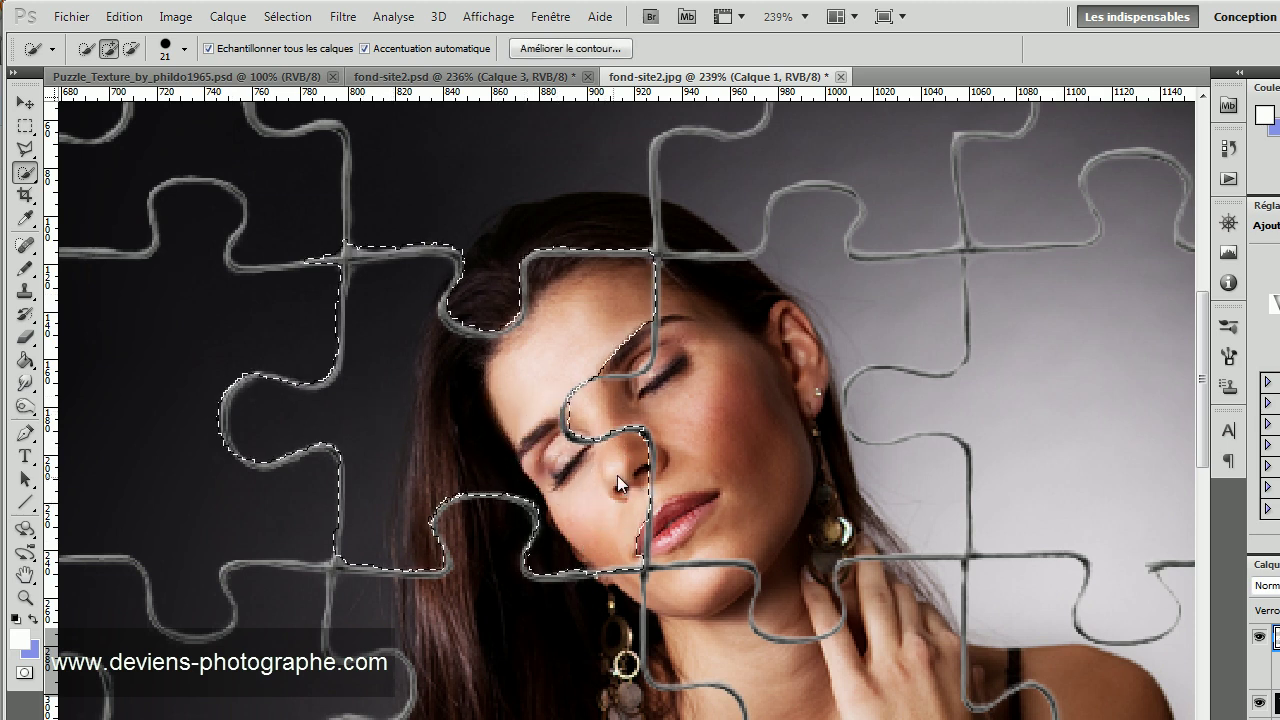
pyautogui.hotkey('ctrl', 'd')
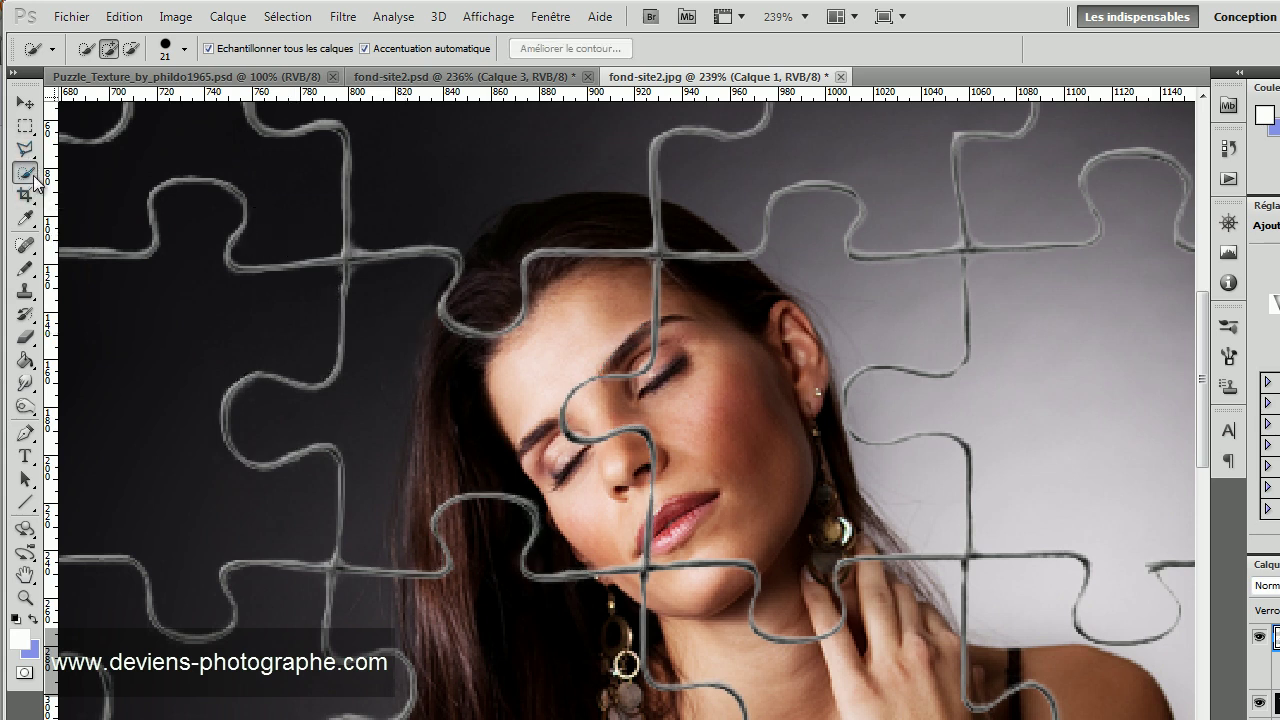
# - Select the puzzle piece over the model's forehead and cheek with the Magic Wand
pyautogui.click(26, 174)
pyautogui.click(120, 194)
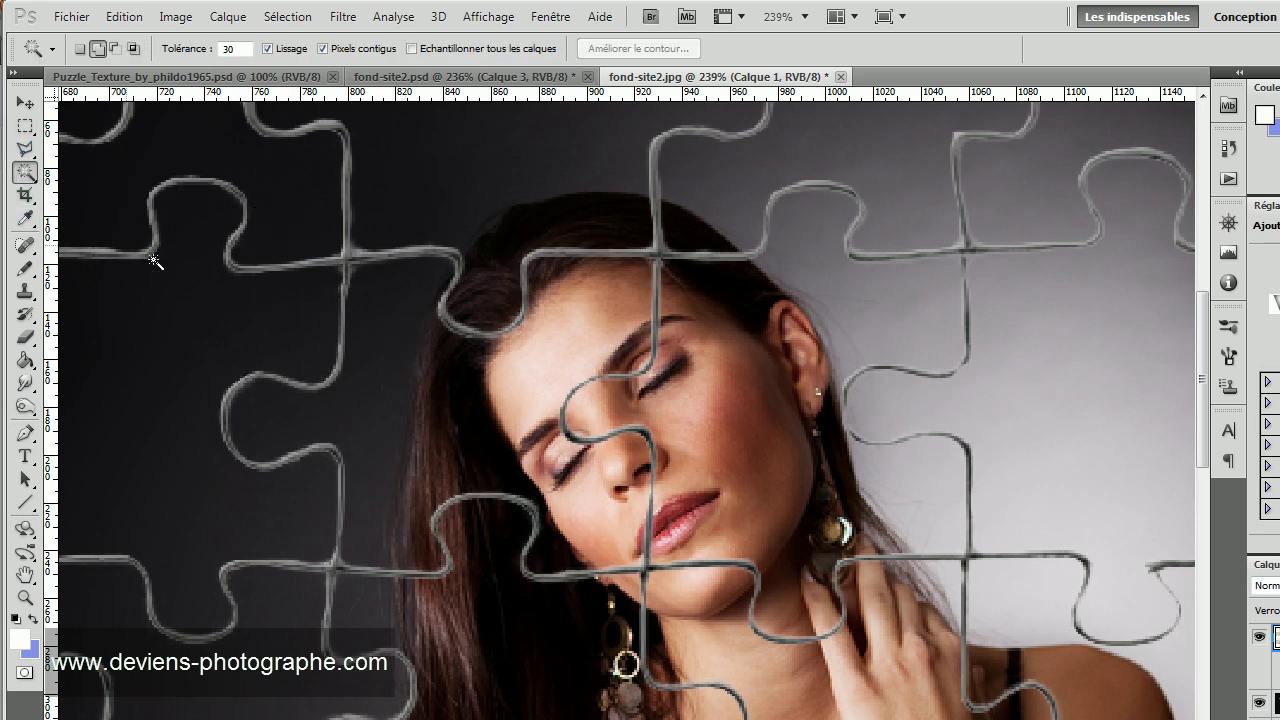
pyautogui.click(480, 417)
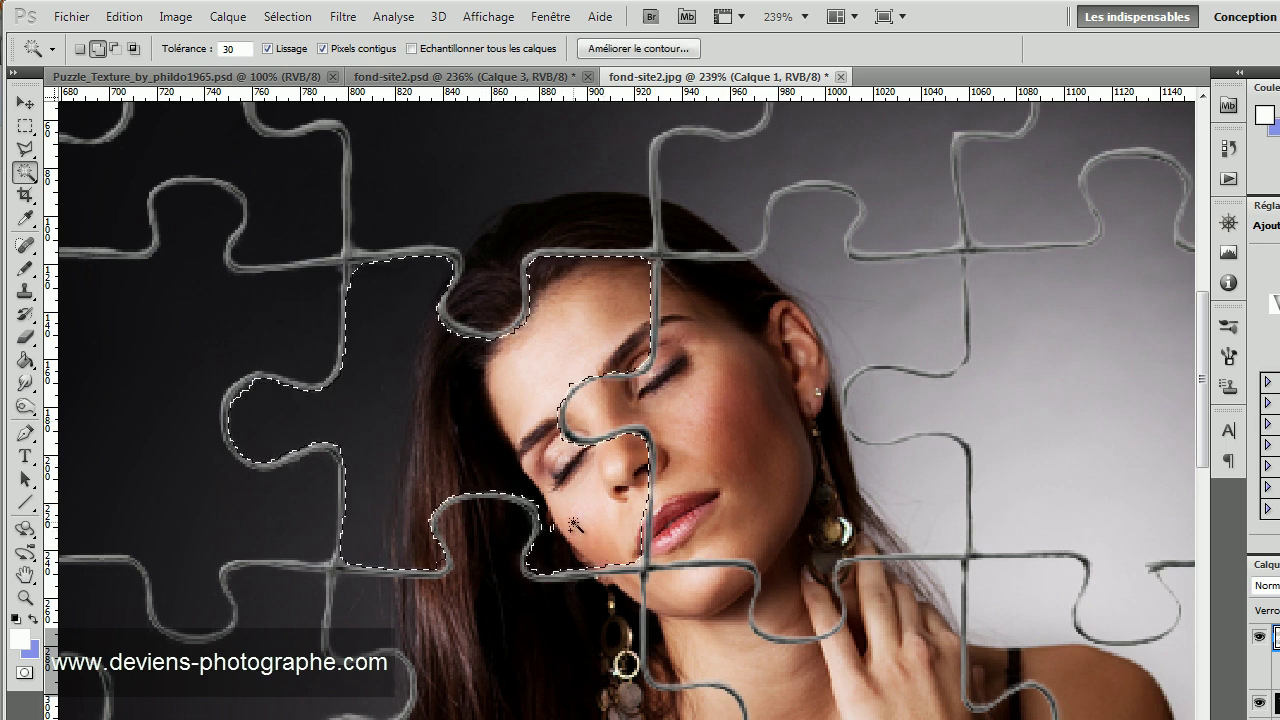
# - Expand the piece selection by 2 pixels
pyautogui.scroll(3, 351, 437)
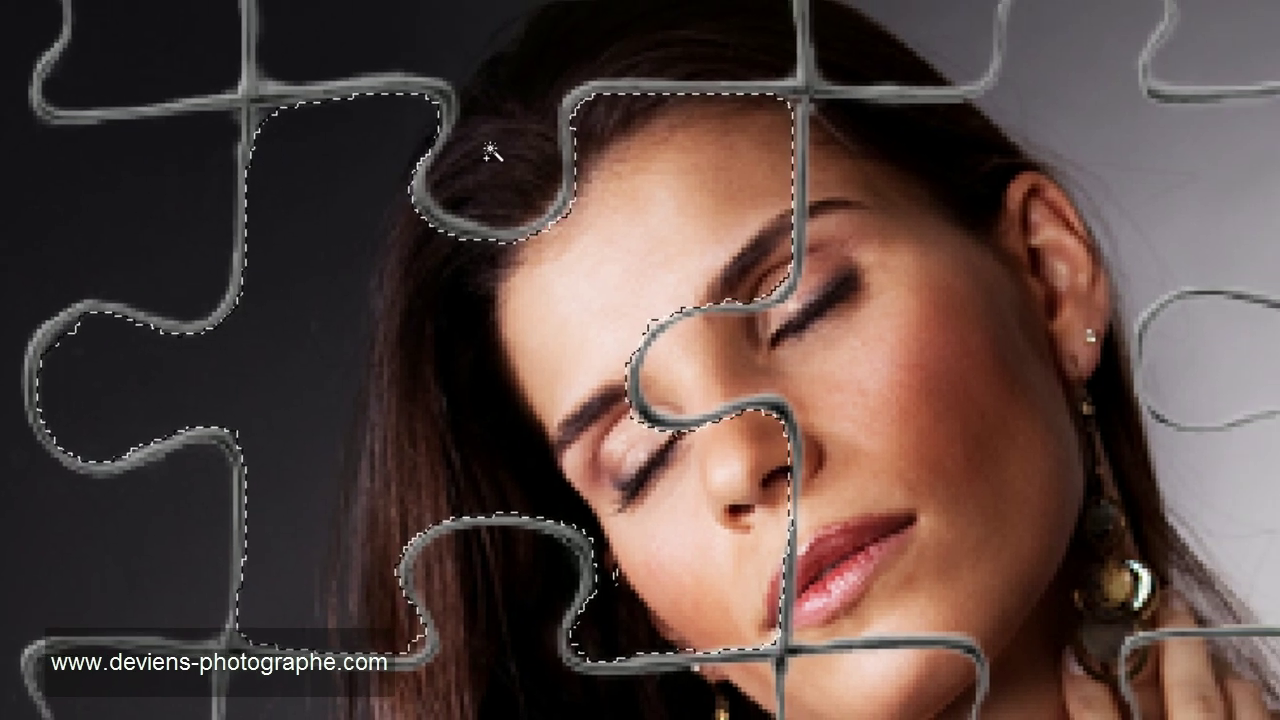
pyautogui.click(80, 14)
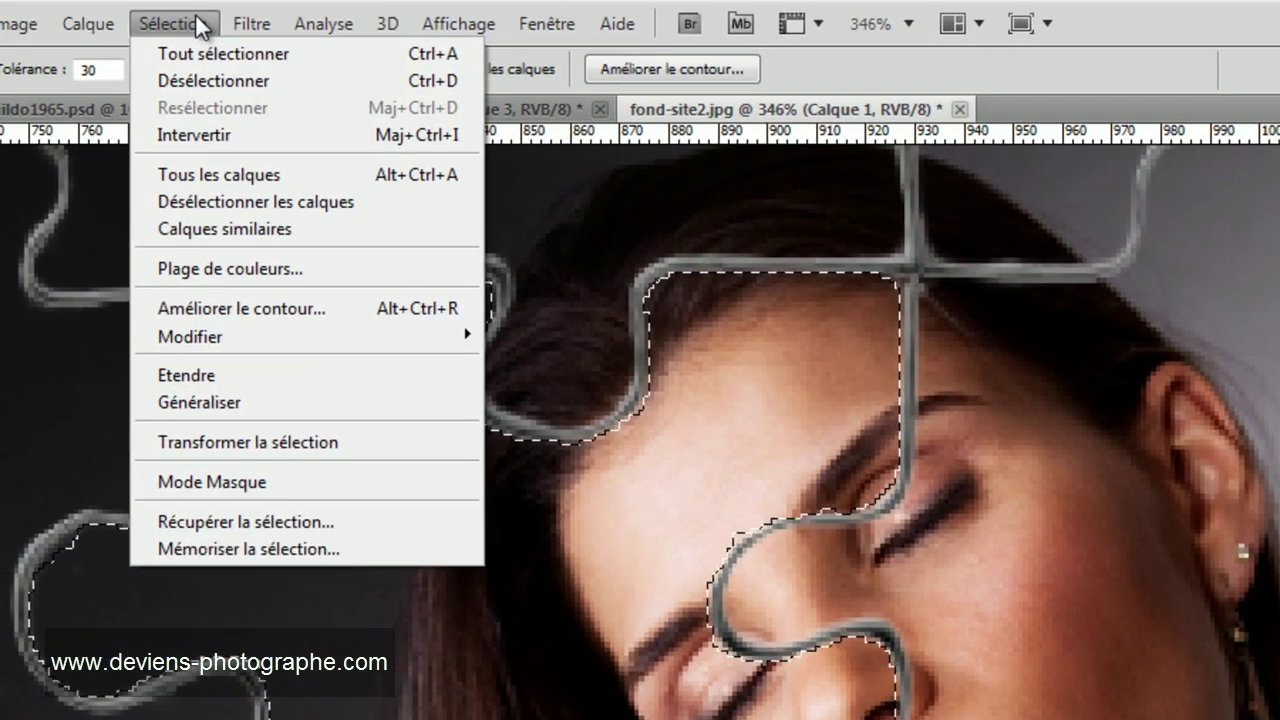
pyautogui.moveTo(412, 334)
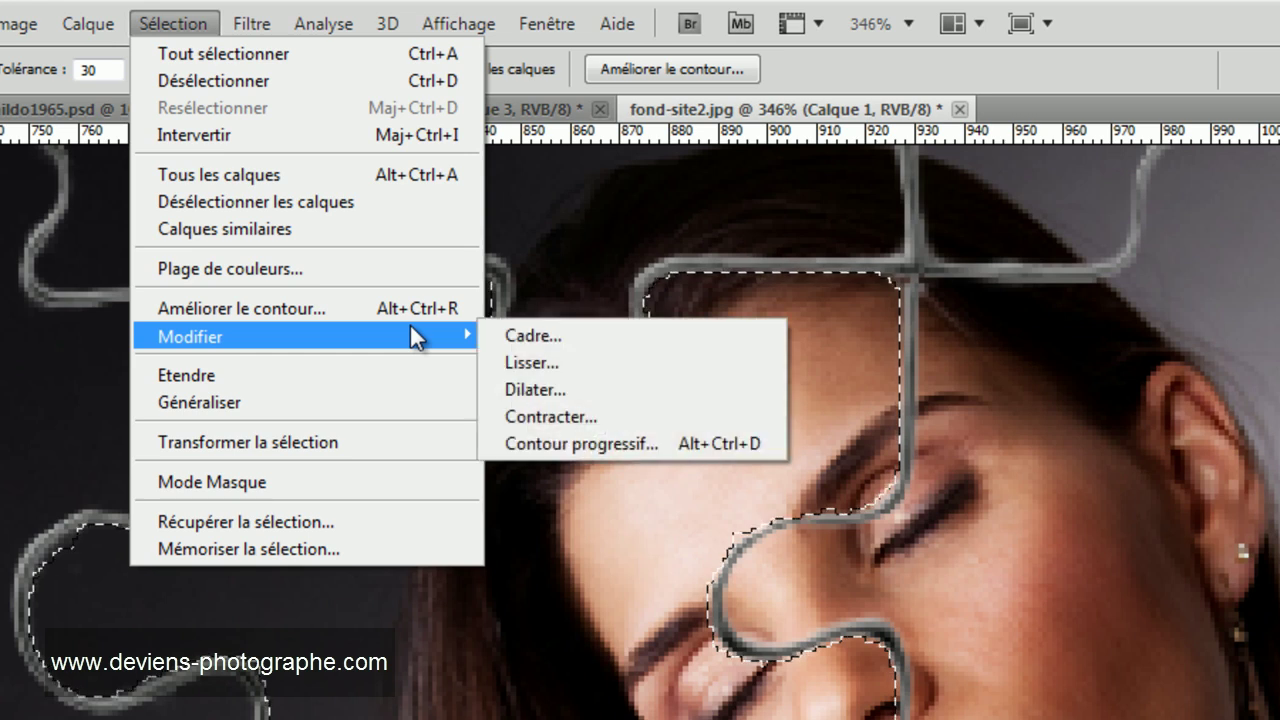
pyautogui.click(510, 391)
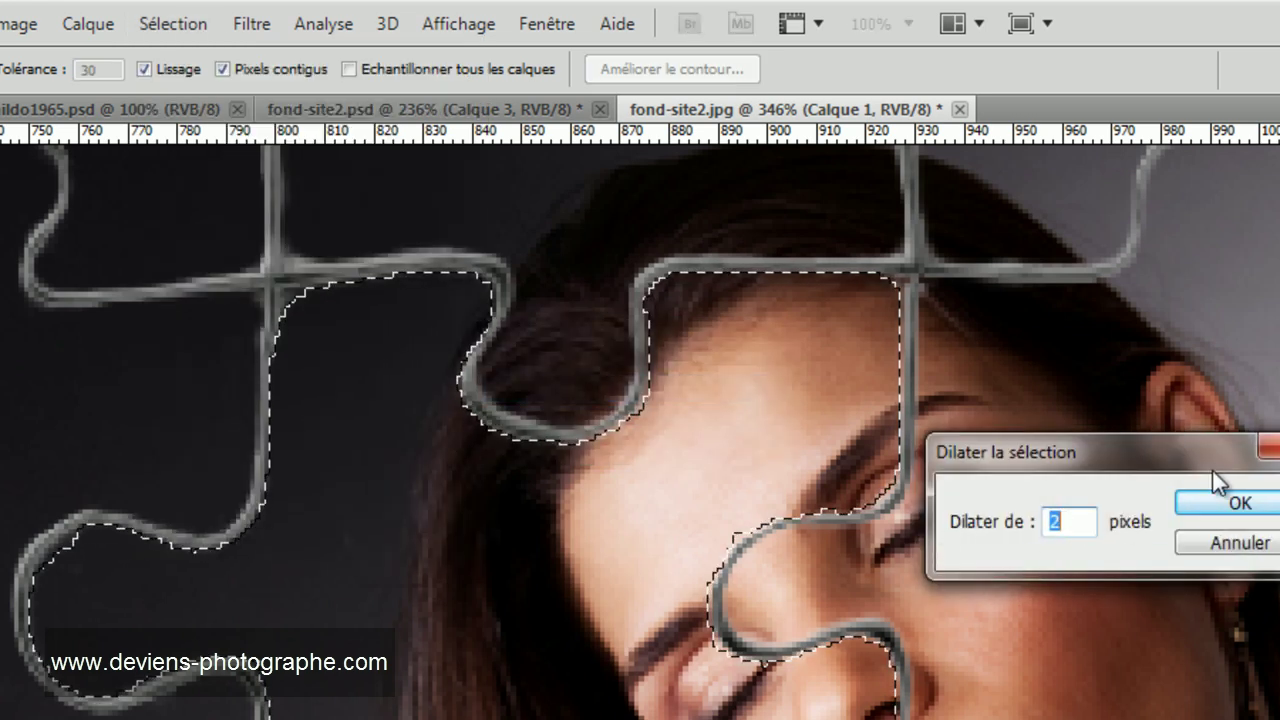
pyautogui.click(1232, 503)
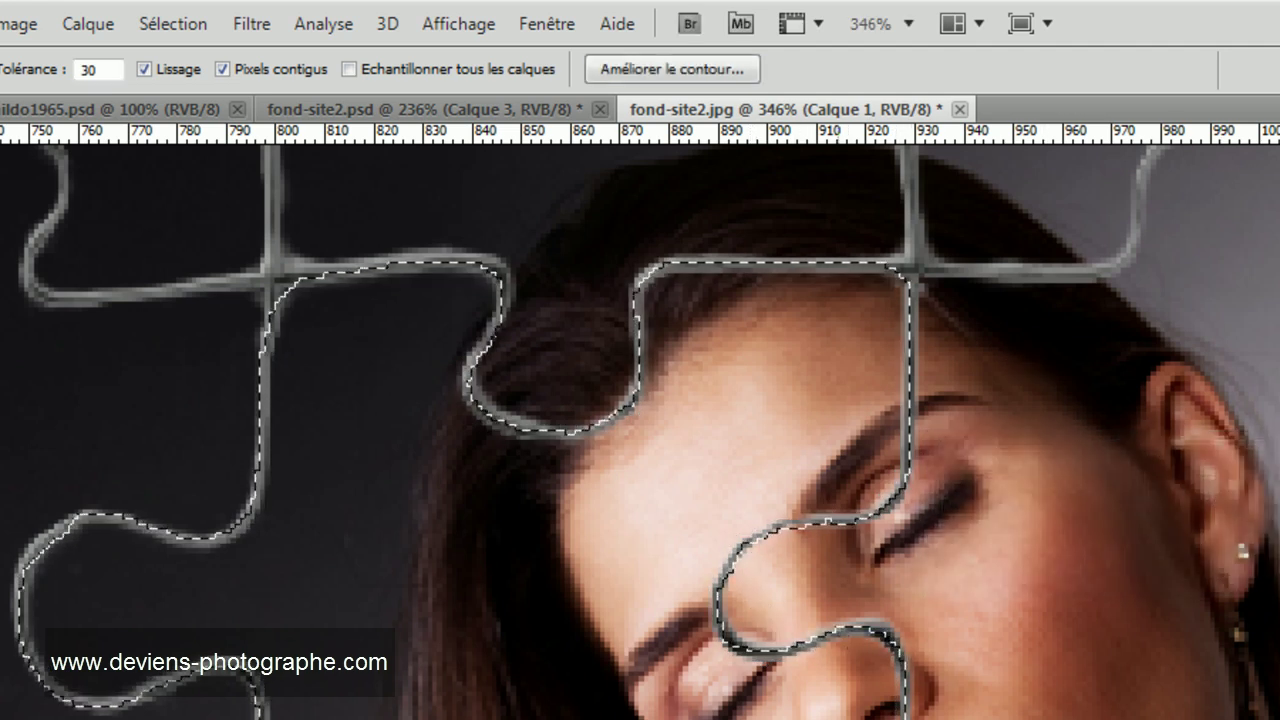
# - Smooth the piece selection with a radius of 5 pixels
pyautogui.click(171, 23)
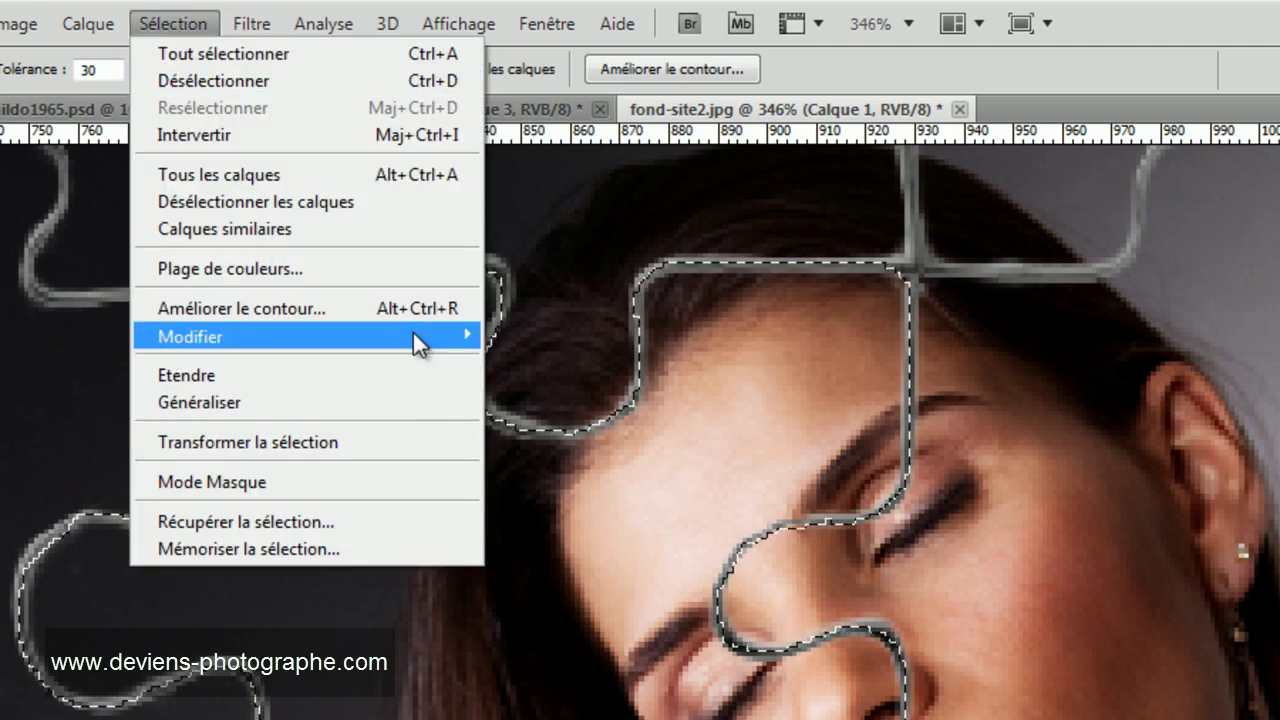
pyautogui.moveTo(450, 330)
pyautogui.click(521, 360)
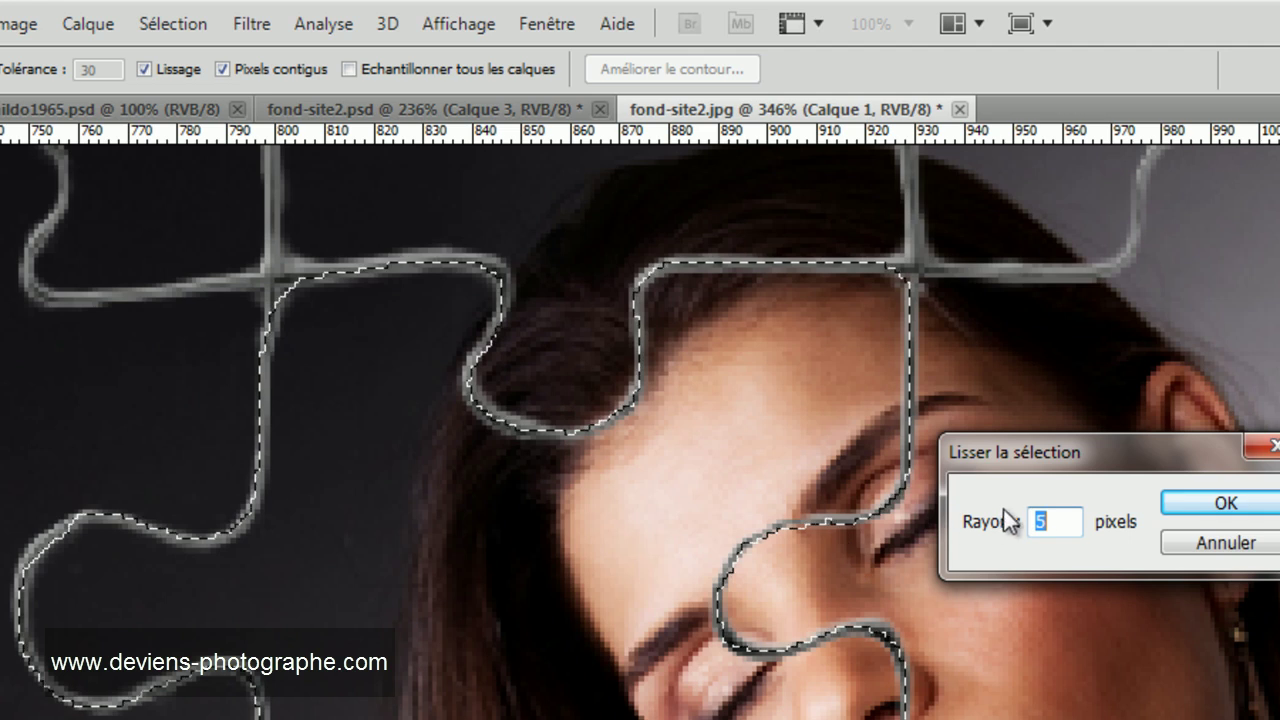
pyautogui.click(1197, 510)
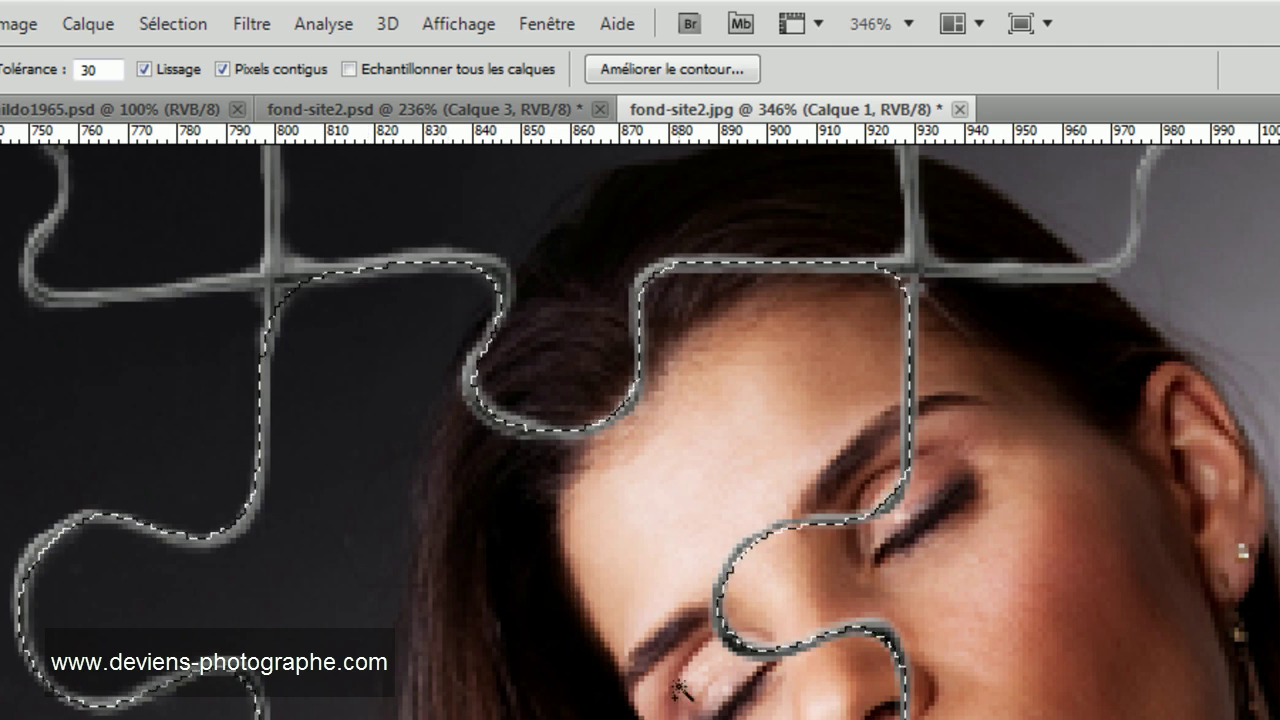
# - Cut the selected puzzle piece out of the image layer
pyautogui.scroll(-3, 680, 690)
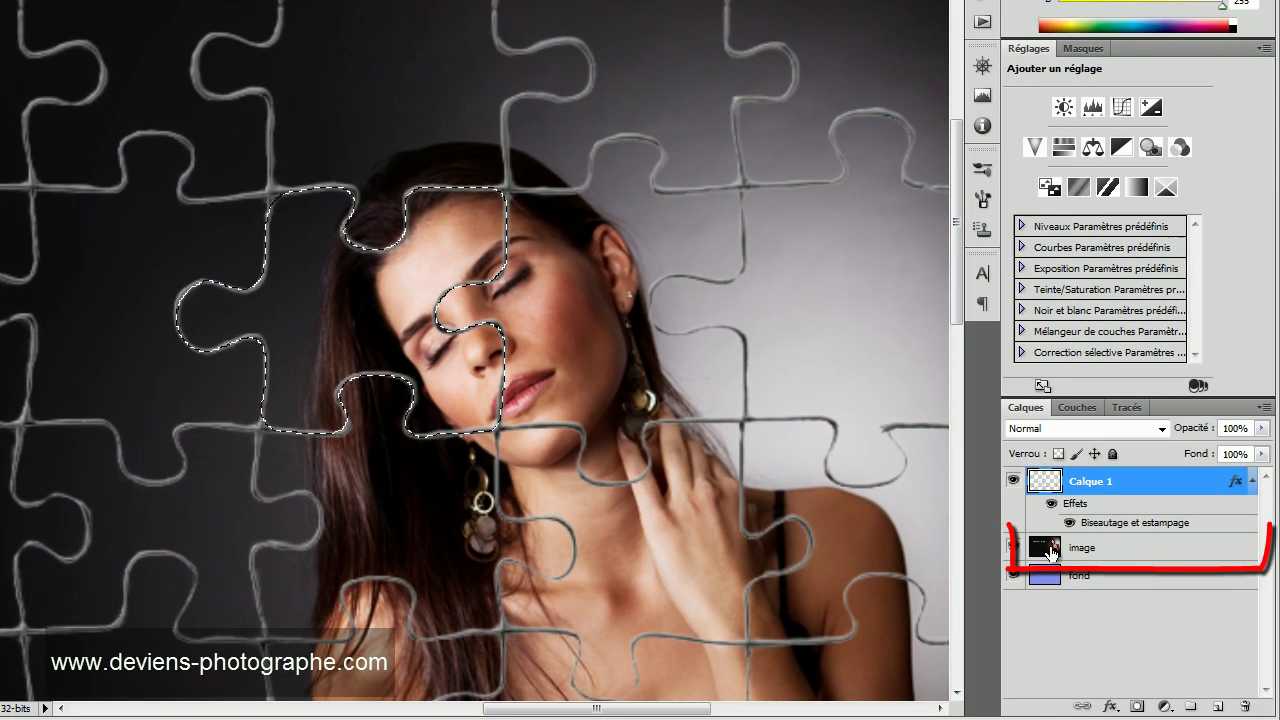
pyautogui.click(1048, 548)
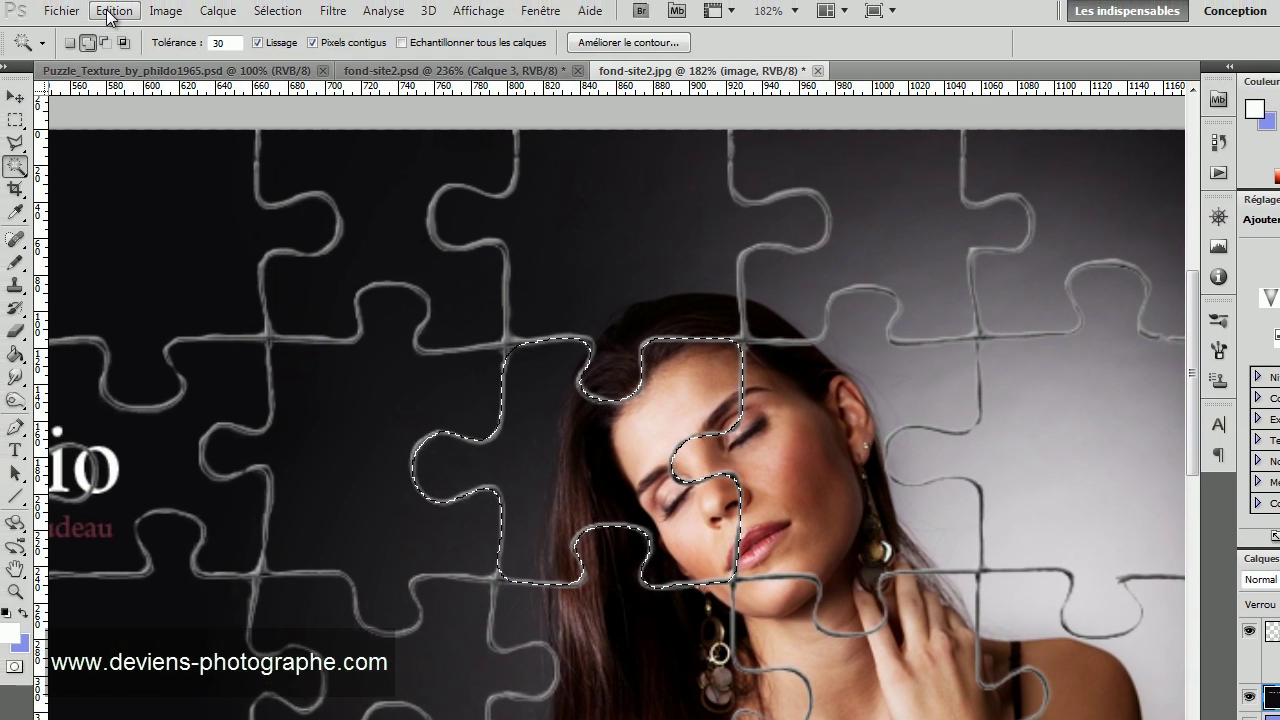
pyautogui.click(121, 17)
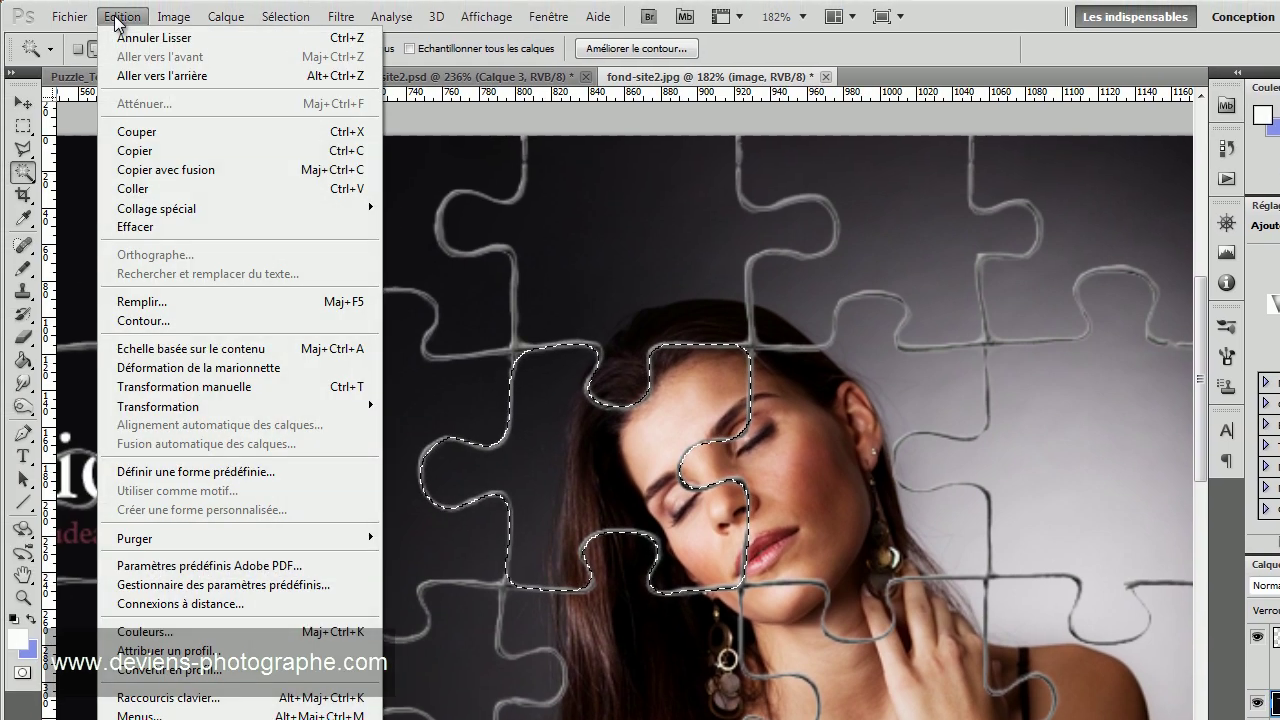
pyautogui.click(125, 131)
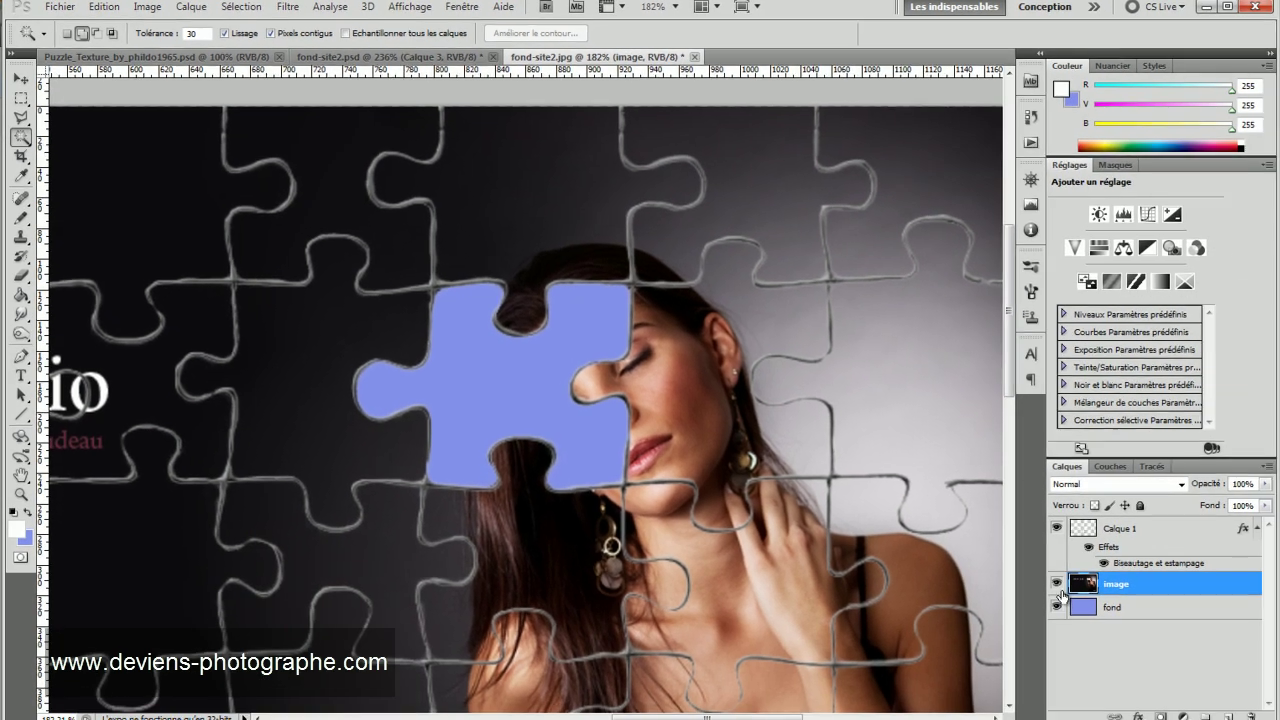
pyautogui.click(1259, 719)
pyautogui.click(1055, 606)
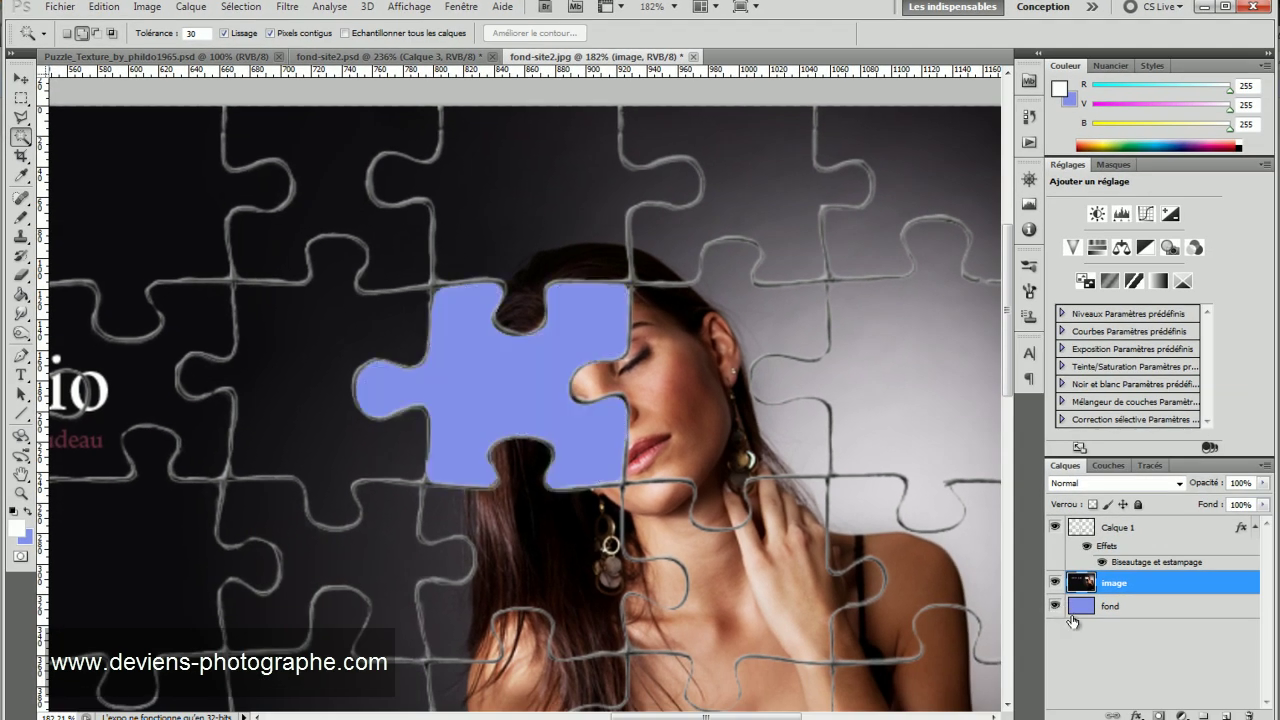
# - Add a drop shadow to the image layer with a distance of 8 px
pyautogui.scroll(2, 638, 440)
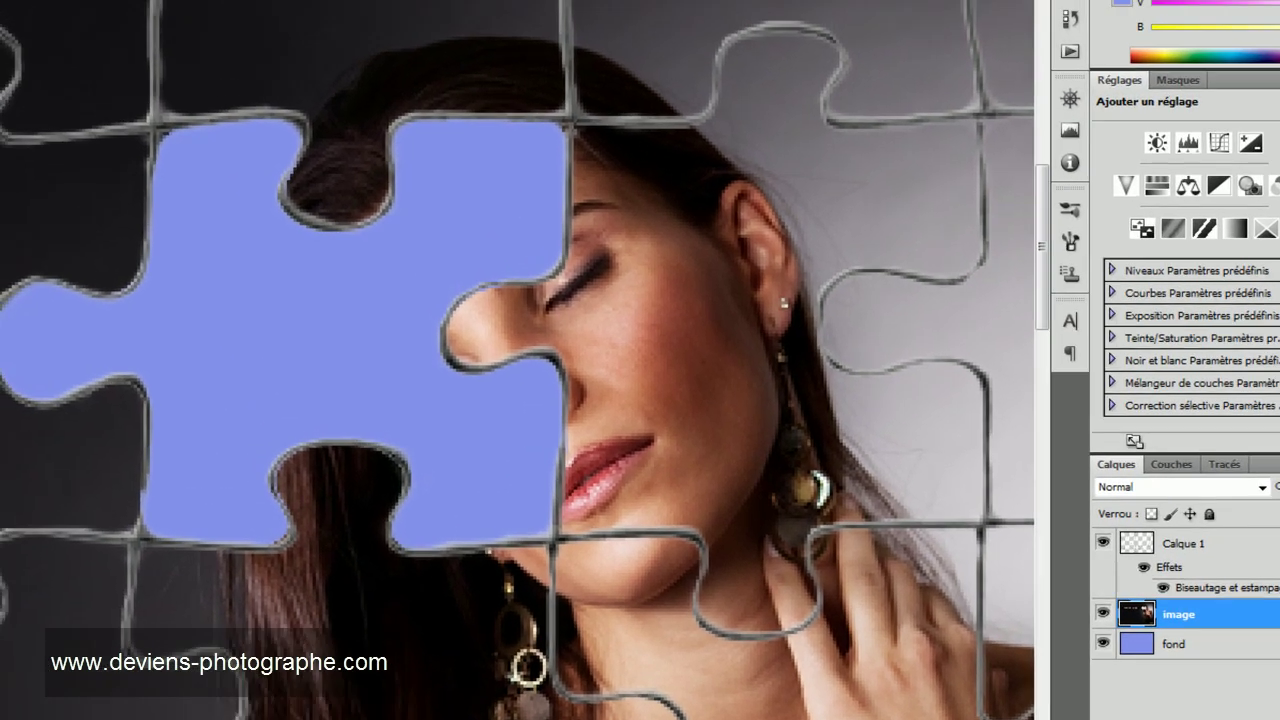
pyautogui.click(130, 26)
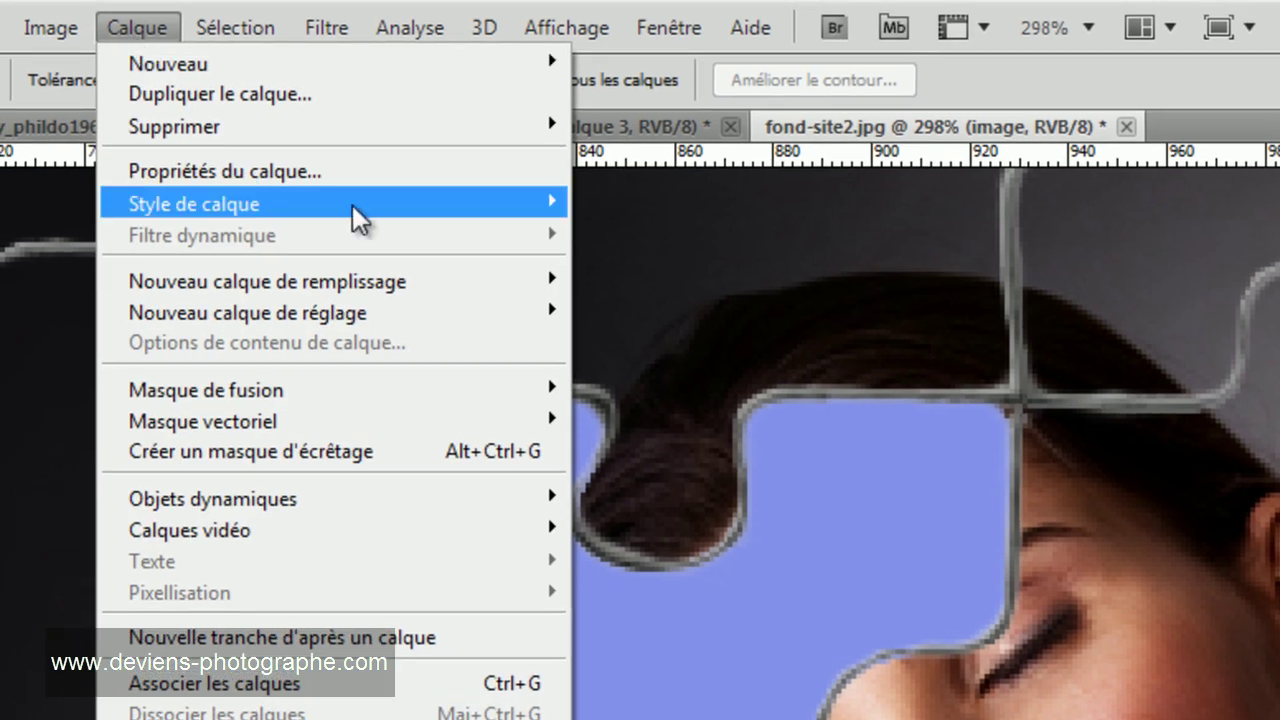
pyautogui.moveTo(483, 203)
pyautogui.click(718, 249)
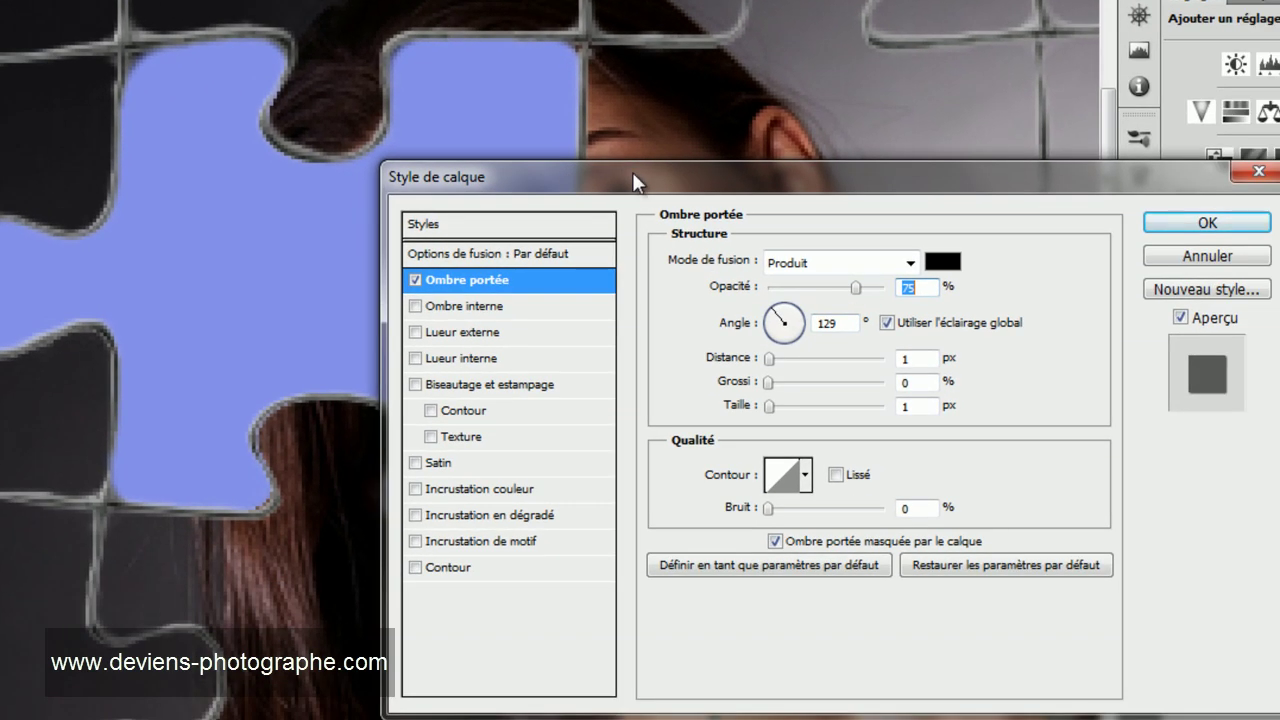
pyautogui.moveTo(634, 180); pyautogui.dragTo(724, 212)
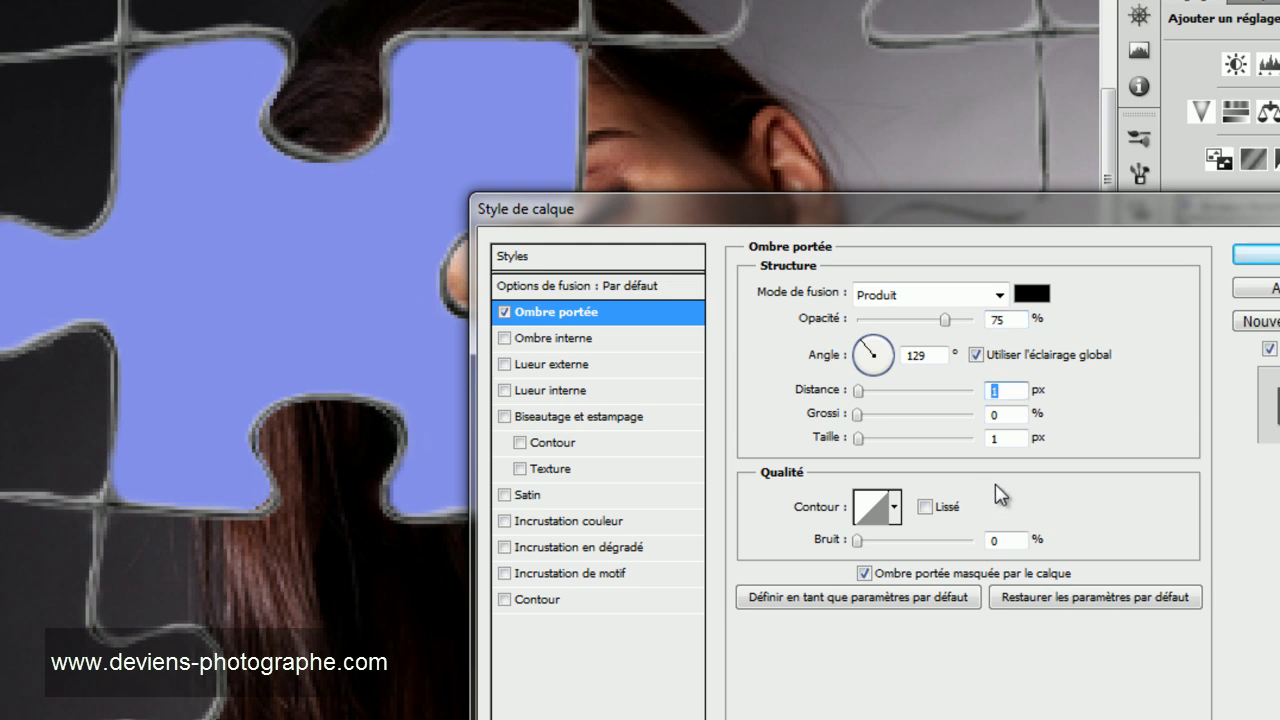
pyautogui.write('8')
# - Try shadow sizes of 8 px and 1 px, settle on 5 px, and apply the drop shadow
pyautogui.doubleClick(1003, 437)
pyautogui.write('8')
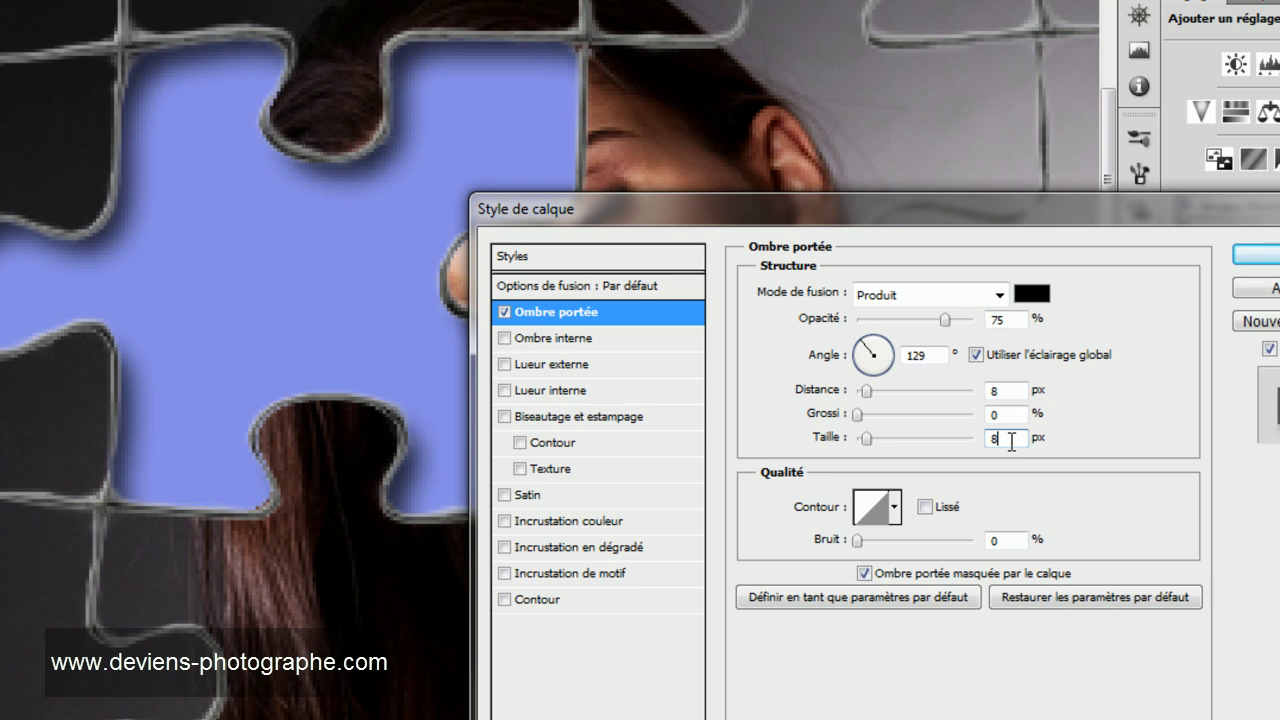
pyautogui.press('BackSpace')
pyautogui.write('5')
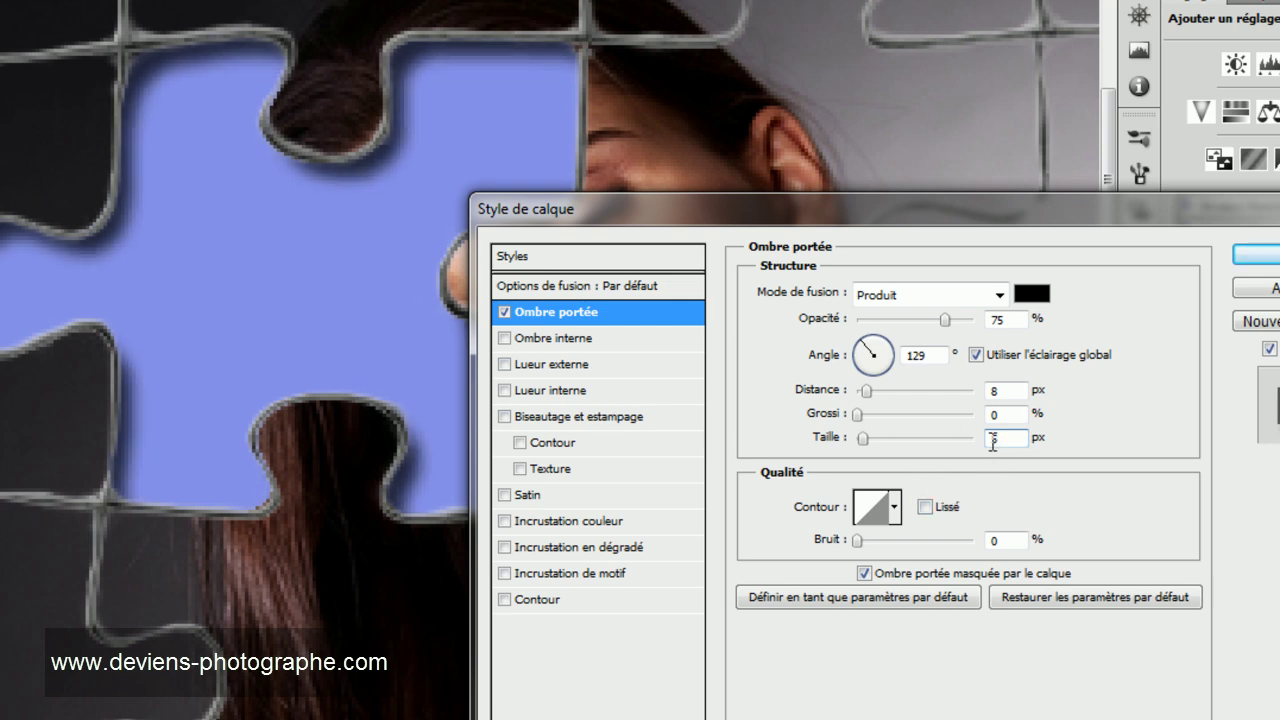
pyautogui.write('1')
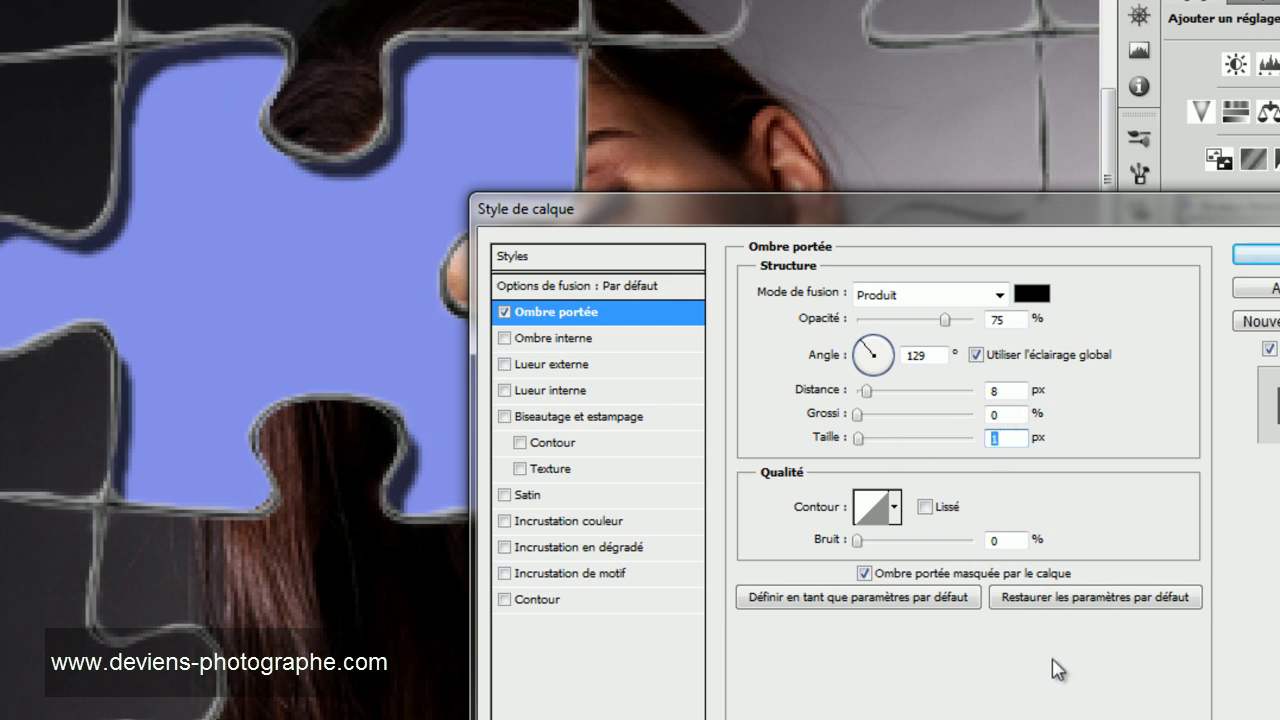
pyautogui.write('5')
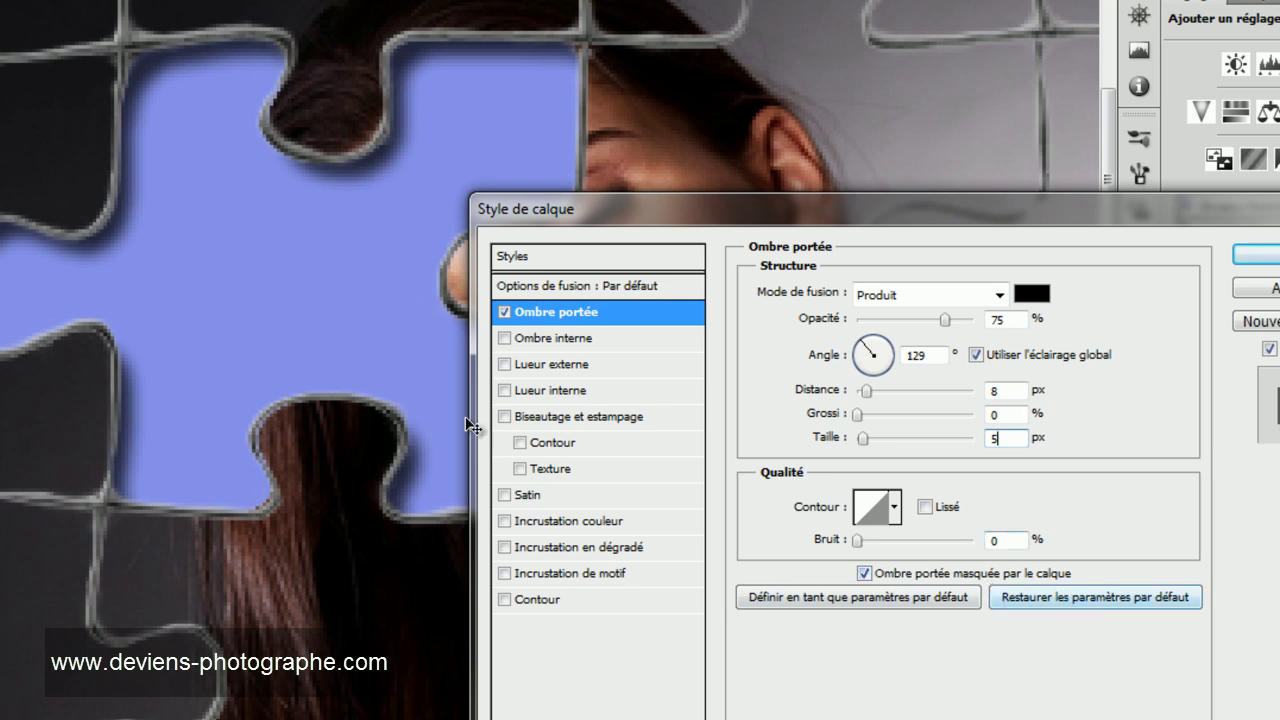
pyautogui.click(1258, 262)
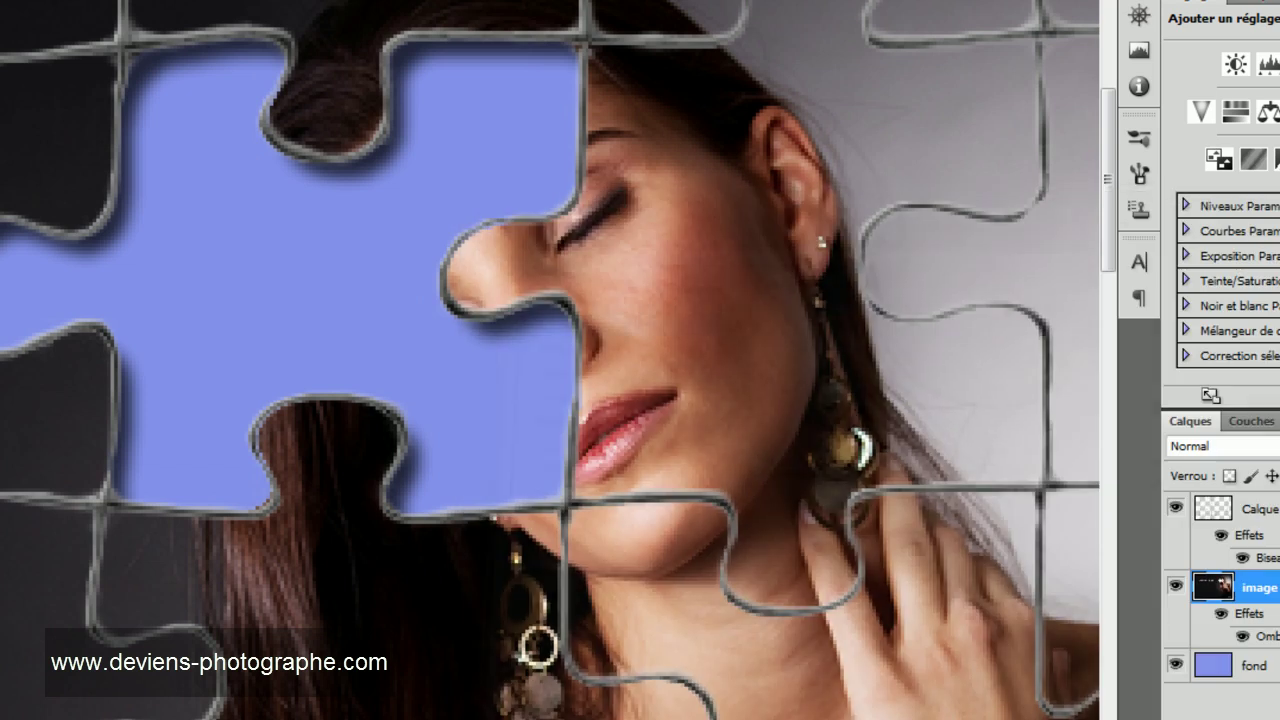
# - Paste the cut puzzle piece back as its own layer and activate the Move tool
pyautogui.scroll(-2, 152, 476)
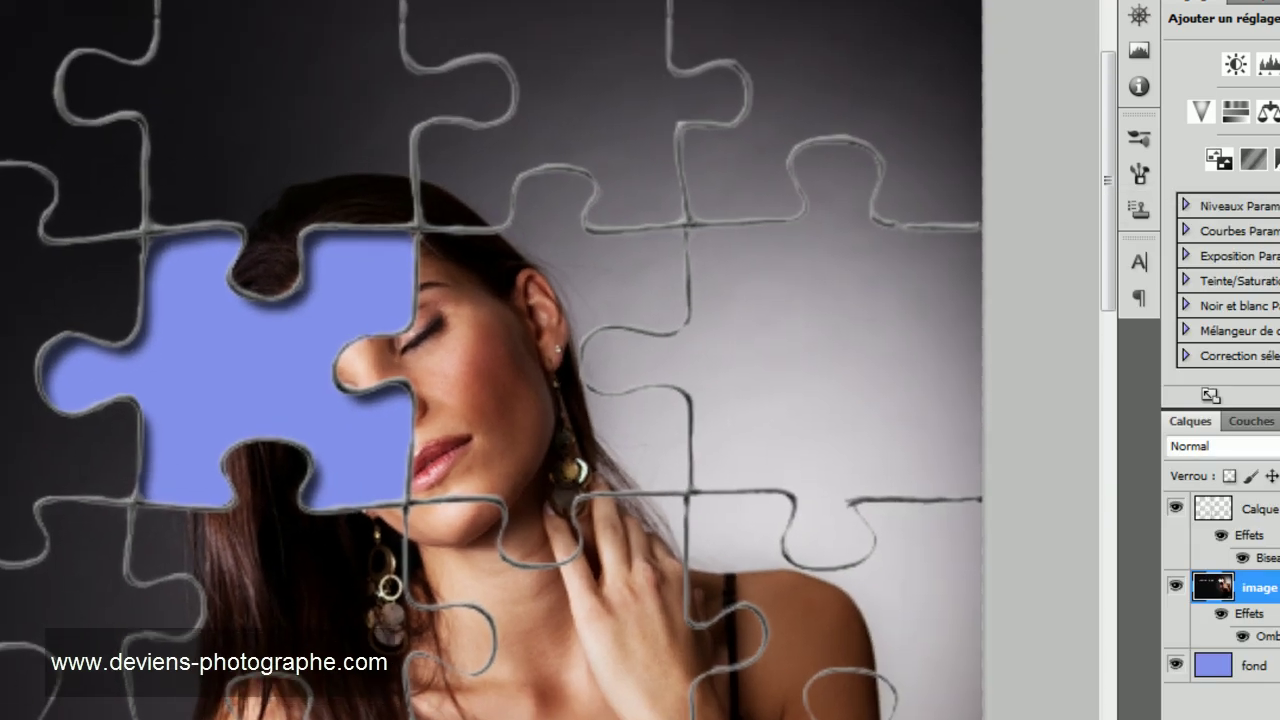
pyautogui.scroll(-2, 152, 476)
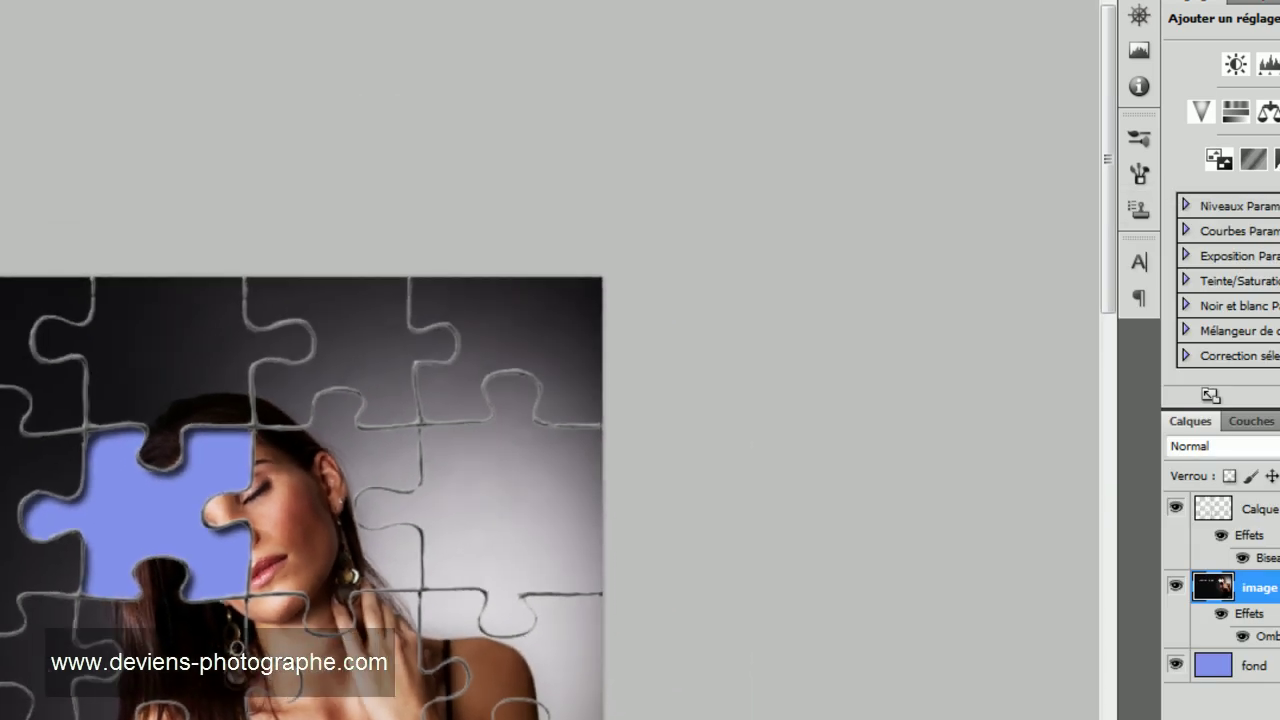
pyautogui.scroll(-2, 372, 589)
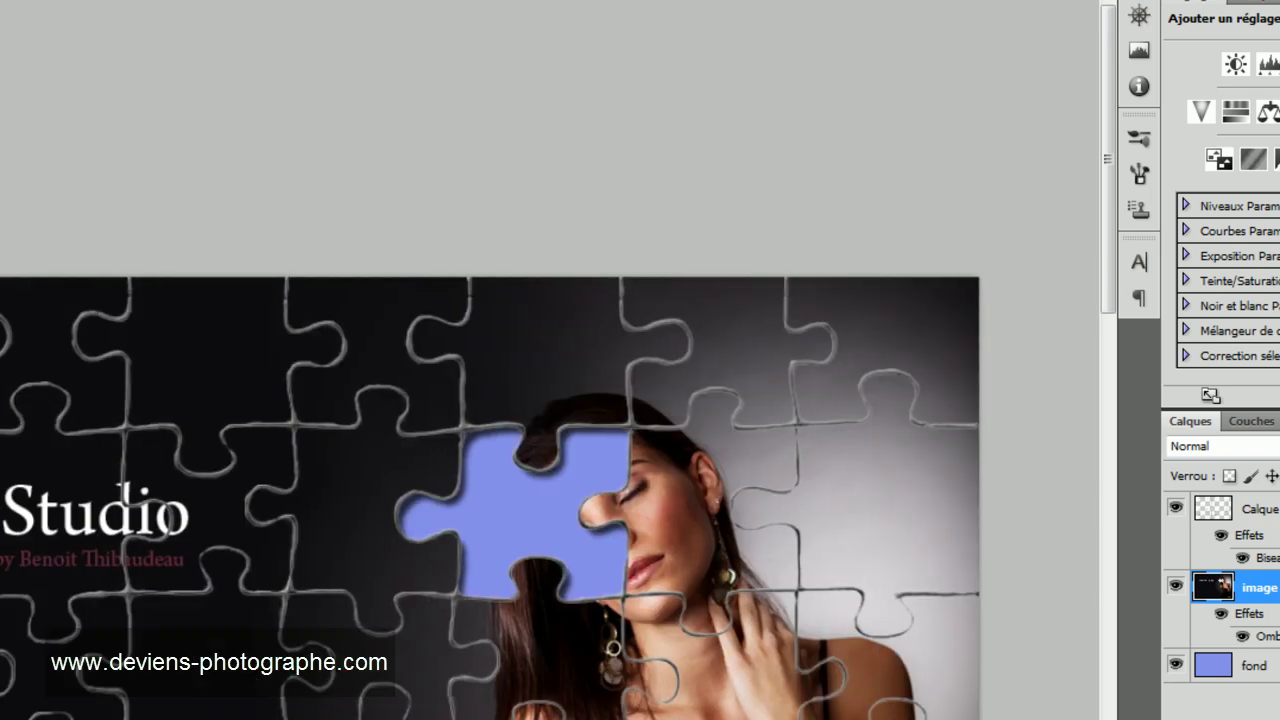
pyautogui.scroll(3, 366, 437)
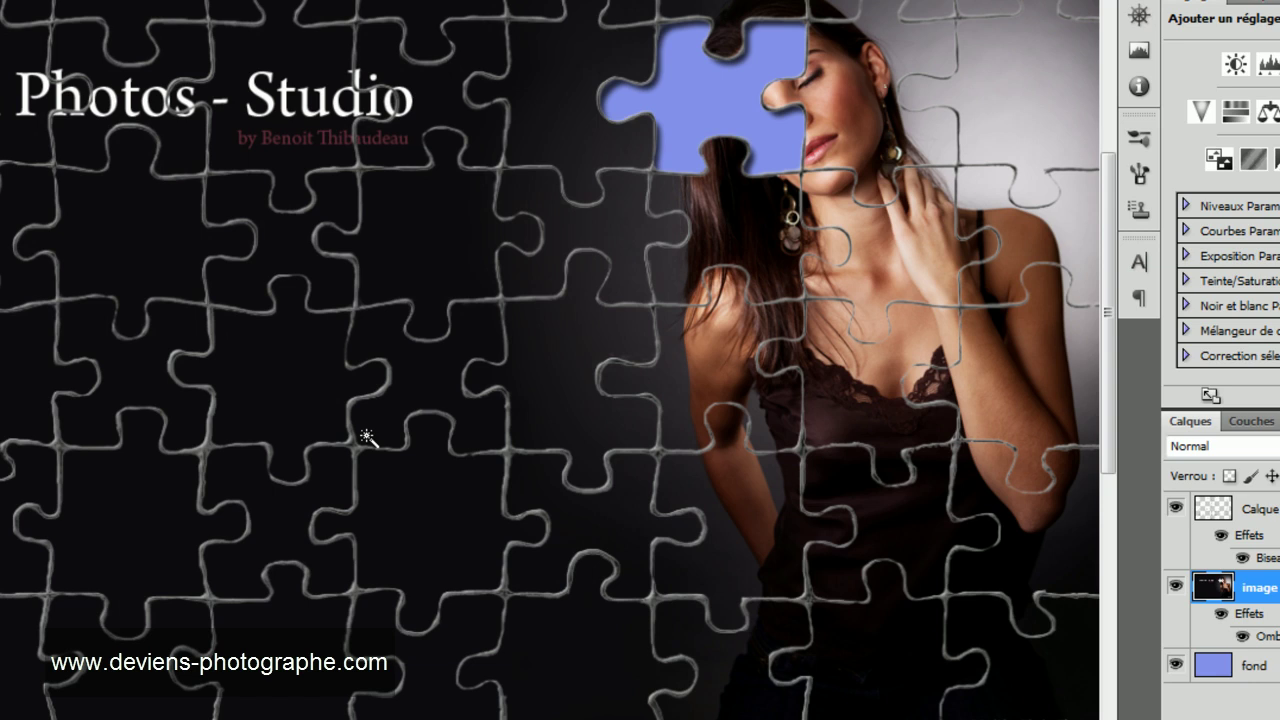
pyautogui.scroll(-1, 366, 437)
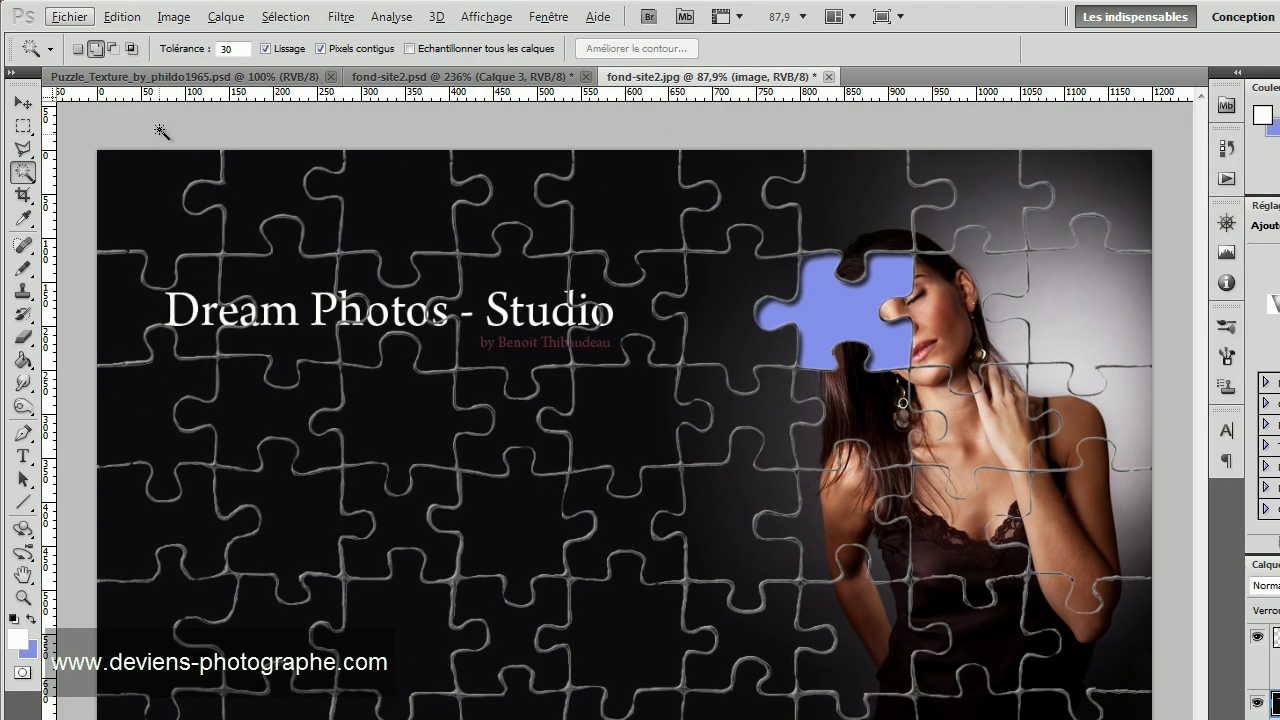
pyautogui.click(122, 17)
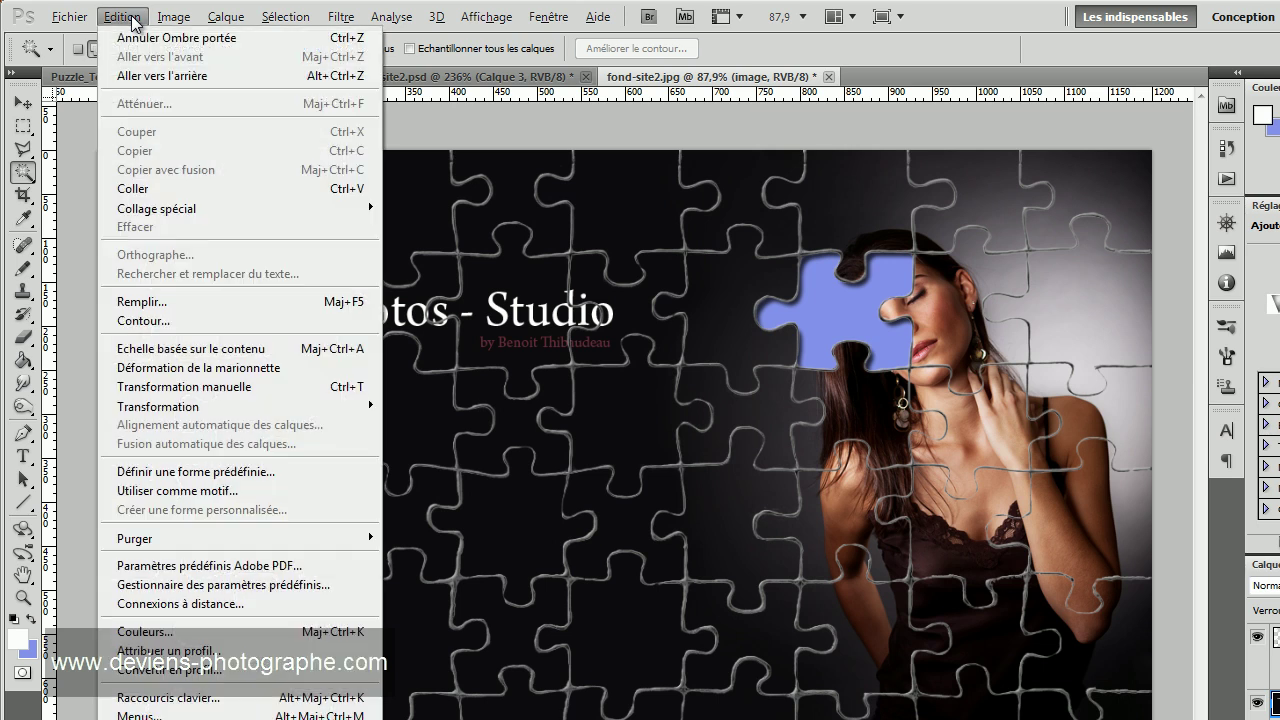
pyautogui.click(148, 190)
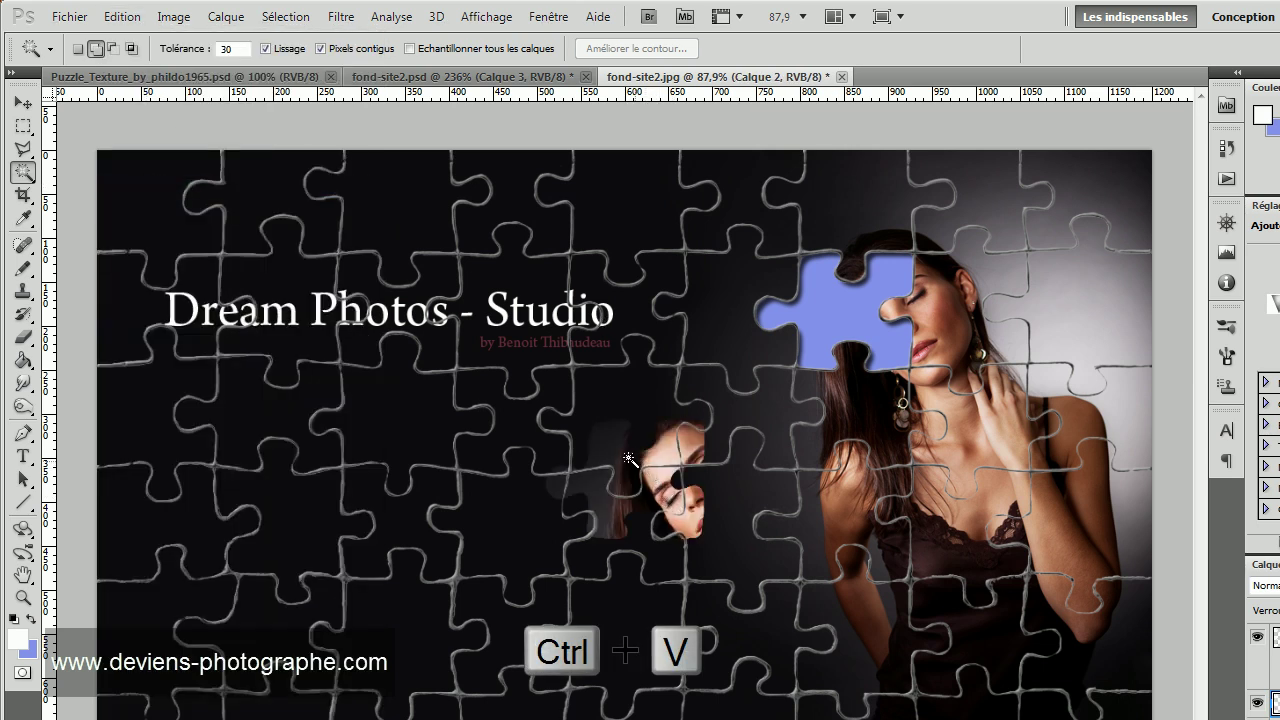
pyautogui.press('v')
pyautogui.moveTo(632, 452)
pyautogui.mouseDown()
pyautogui.moveTo(657, 374)
pyautogui.moveTo(620, 440)
pyautogui.mouseUp()
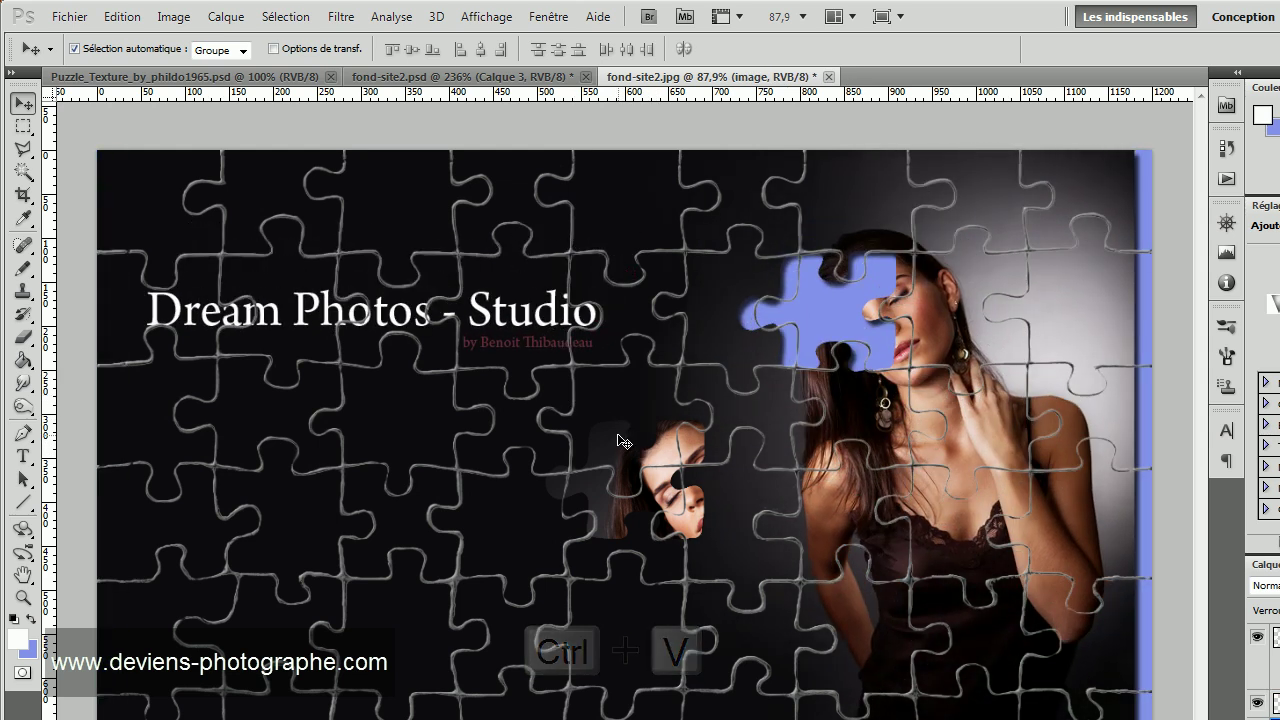
pyautogui.hotkey('shift', 'Right')
pyautogui.hotkey('shift', 'Right')
# - Move the pasted puzzle piece up towards the title text and stack its layer above the puzzle outline layer Calque 1
pyautogui.click(608, 465)
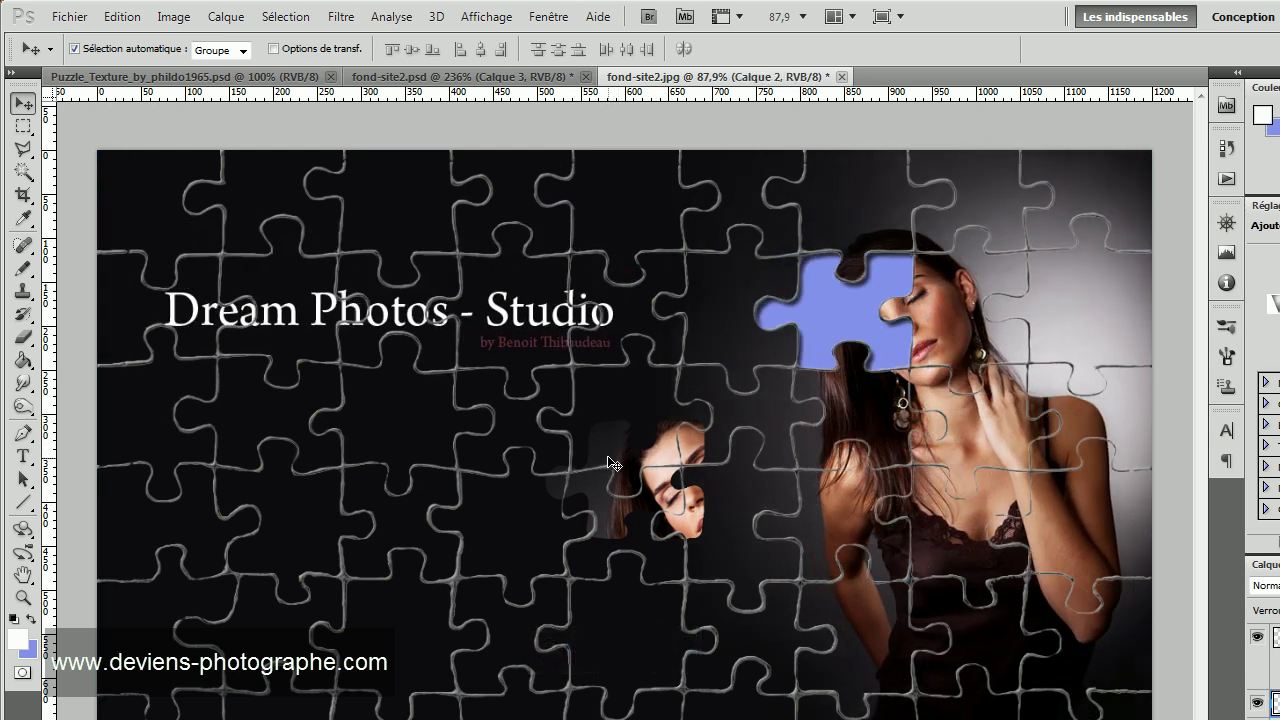
pyautogui.moveTo(613, 464); pyautogui.dragTo(635, 382)
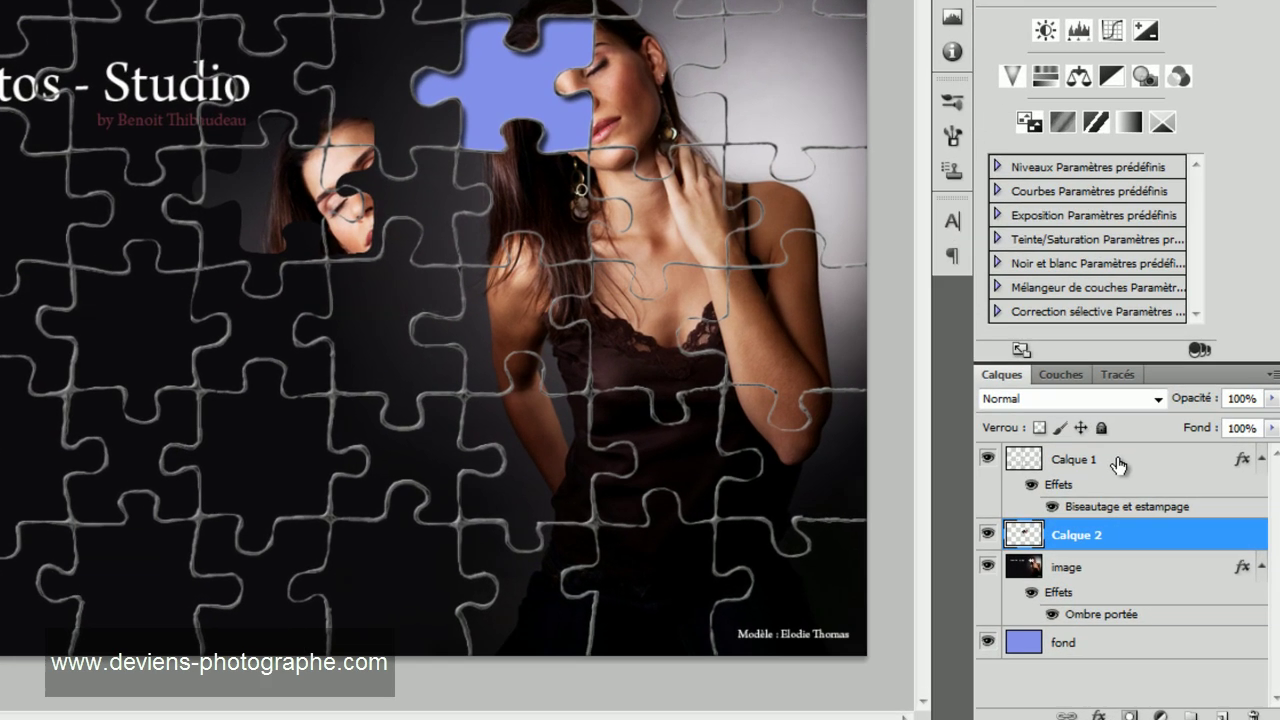
pyautogui.moveTo(1125, 478); pyautogui.dragTo(1111, 545)
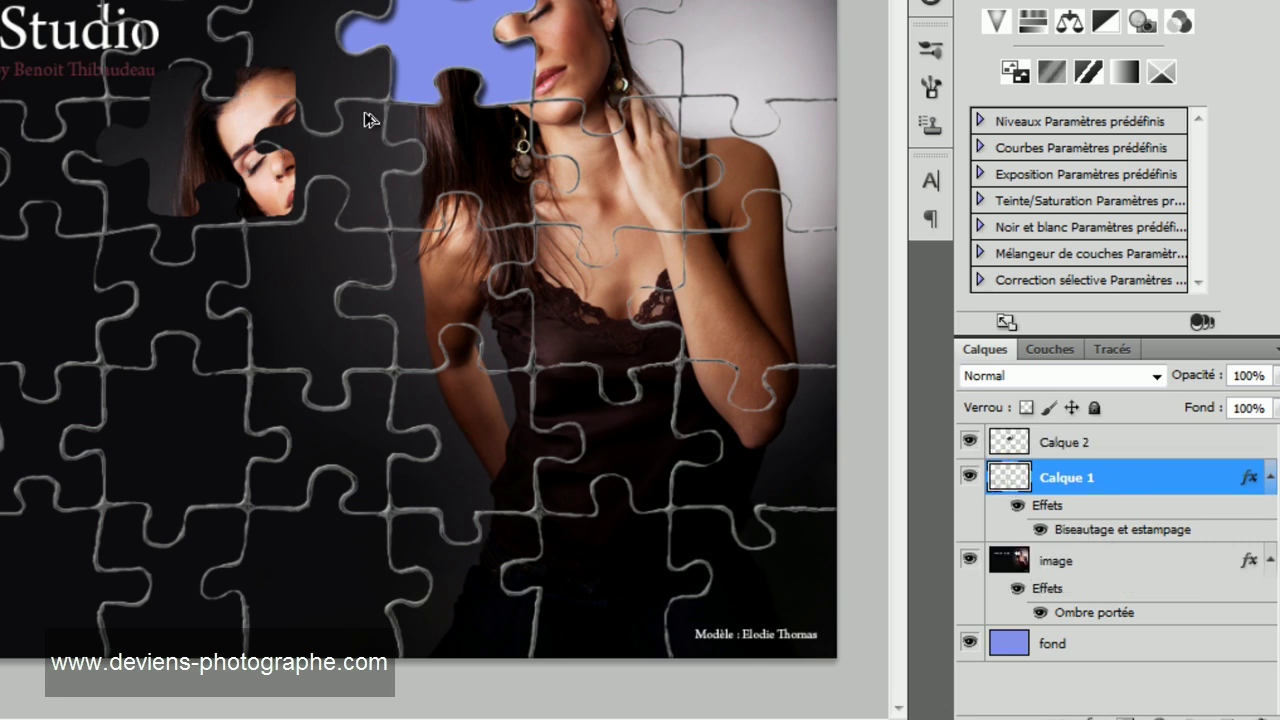
# - Shift the detached puzzle piece slightly down so it sits just below the end of the title text
pyautogui.scroll(5, 242, 143)
pyautogui.moveTo(565, 318); pyautogui.dragTo(537, 424)
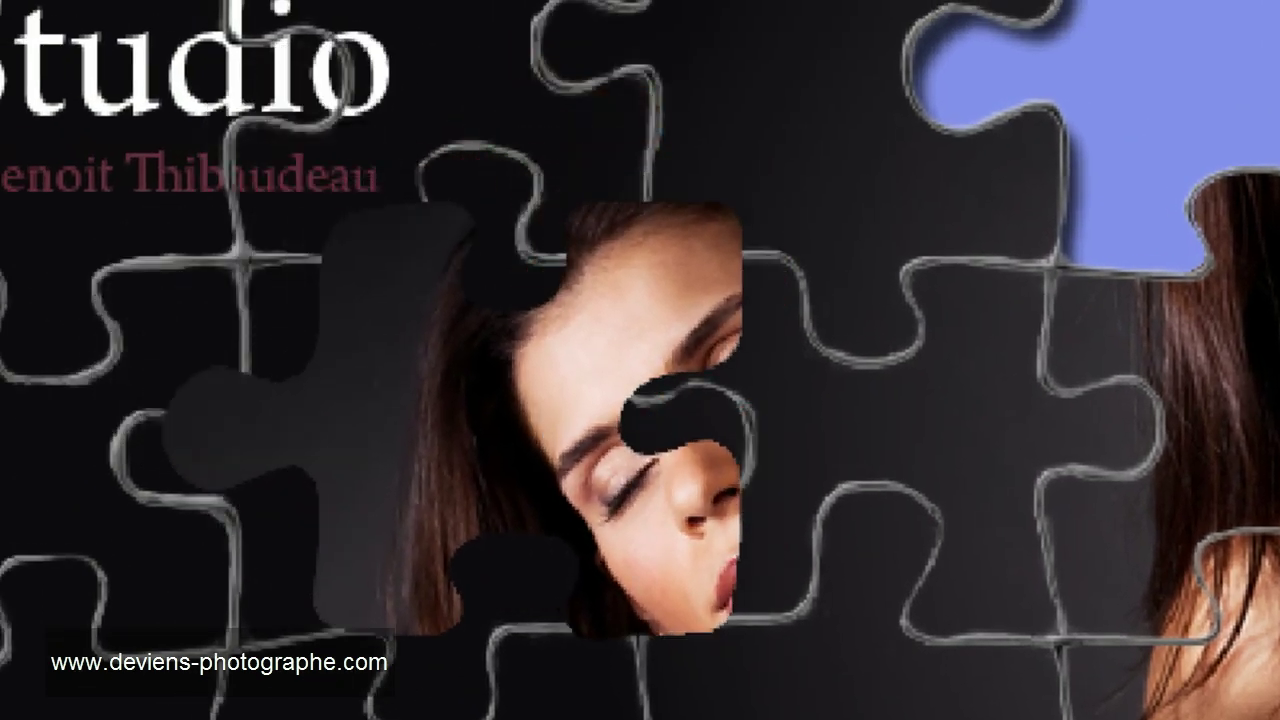
pyautogui.moveTo(434, 423); pyautogui.dragTo(432, 449)
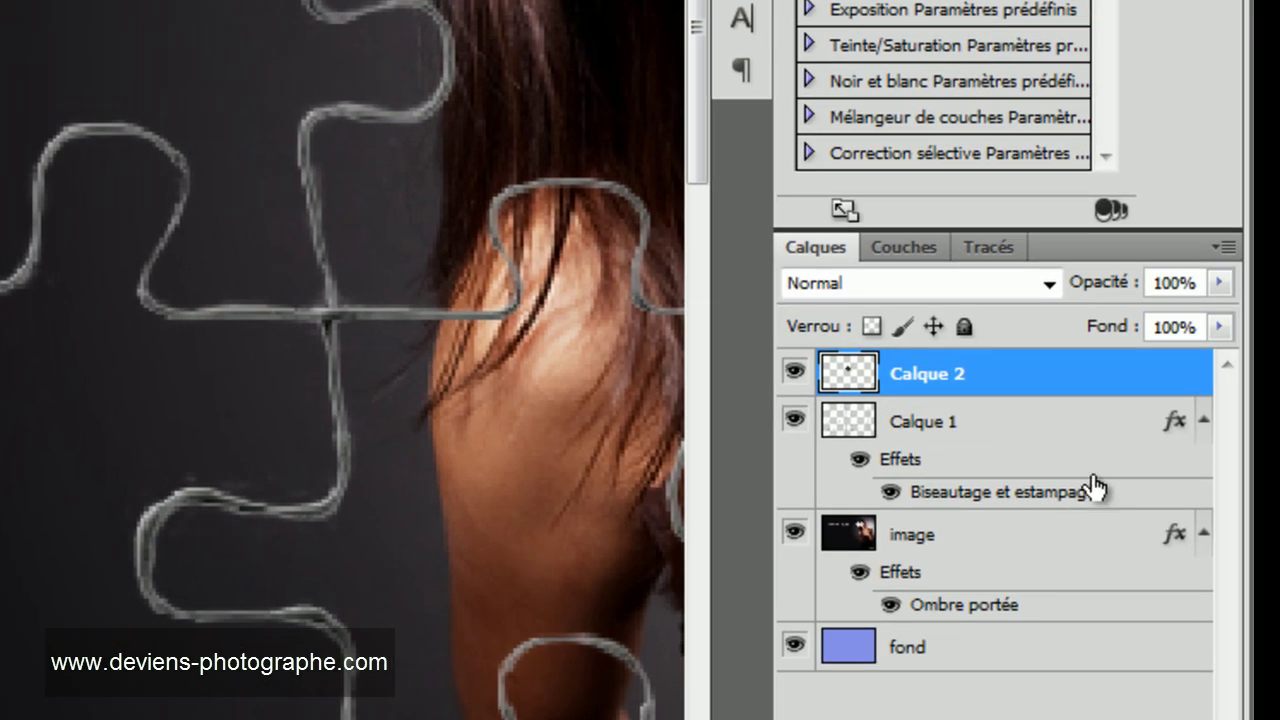
# - Copy the bevel and emboss layer style from Calque 1 and paste it onto the detached piece's layer, Calque 2
pyautogui.click(1106, 419)
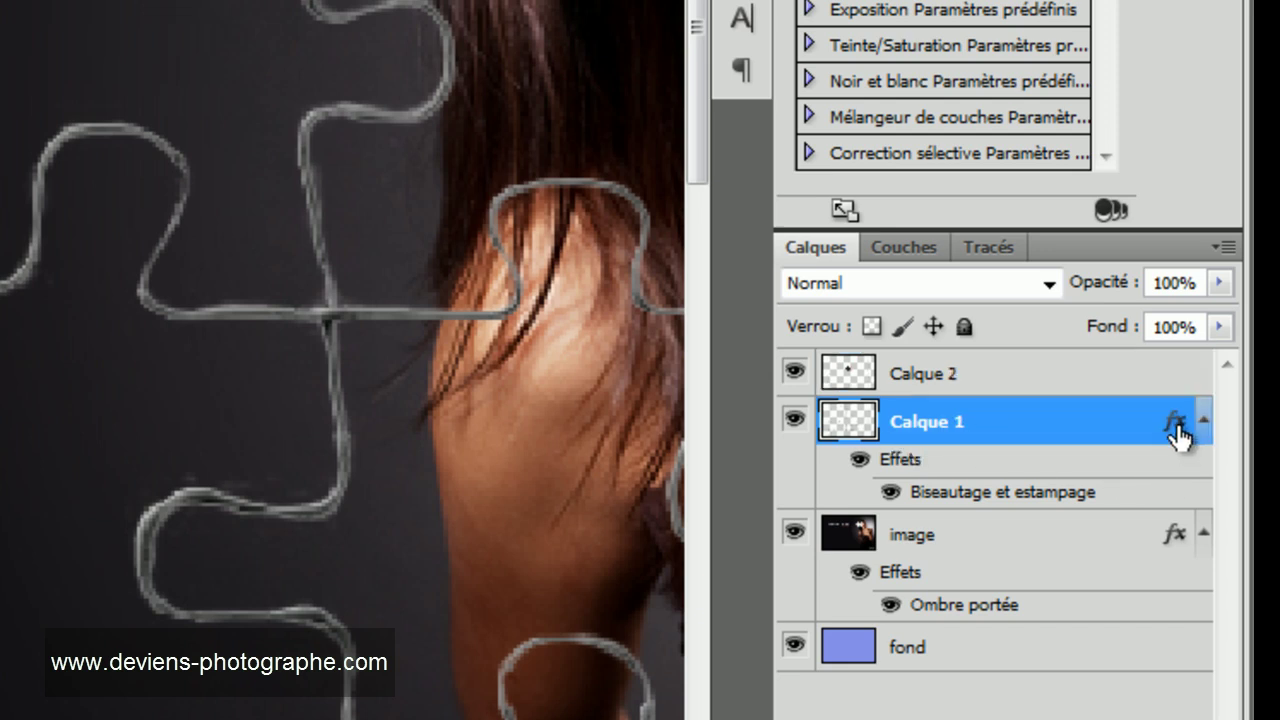
pyautogui.rightClick(1108, 422)
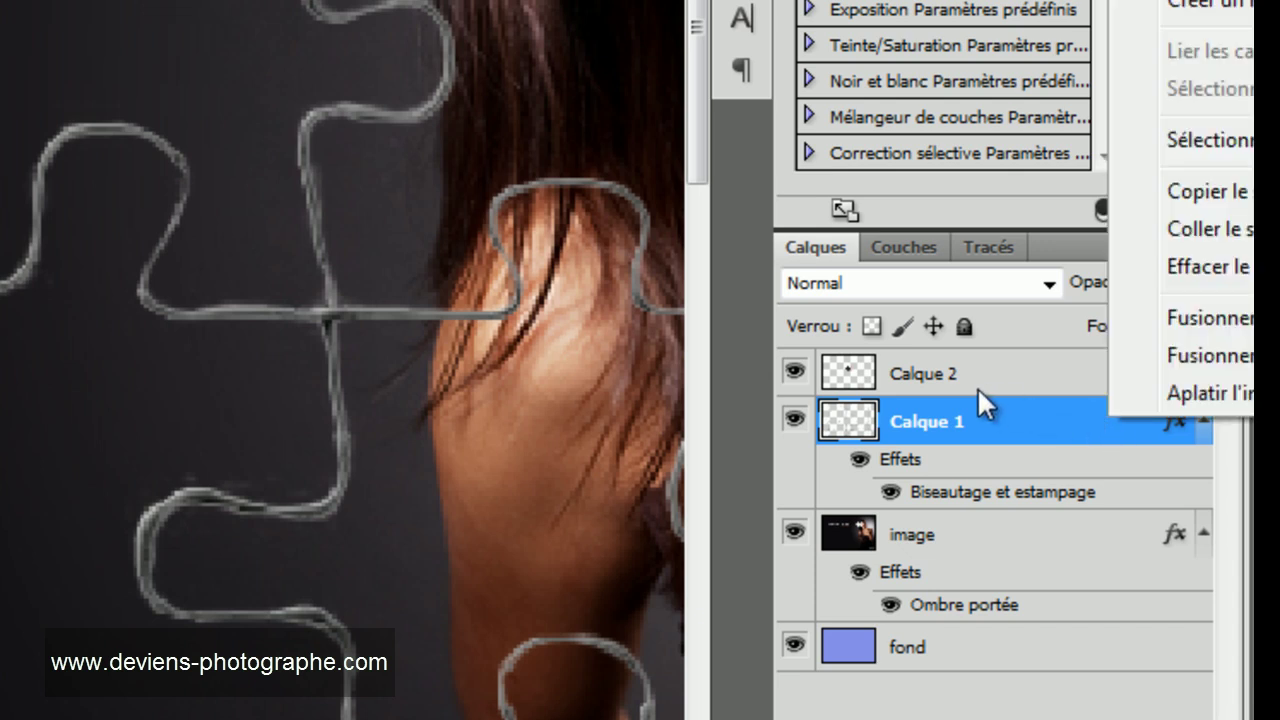
pyautogui.rightClick(850, 424)
pyautogui.rightClick(929, 414)
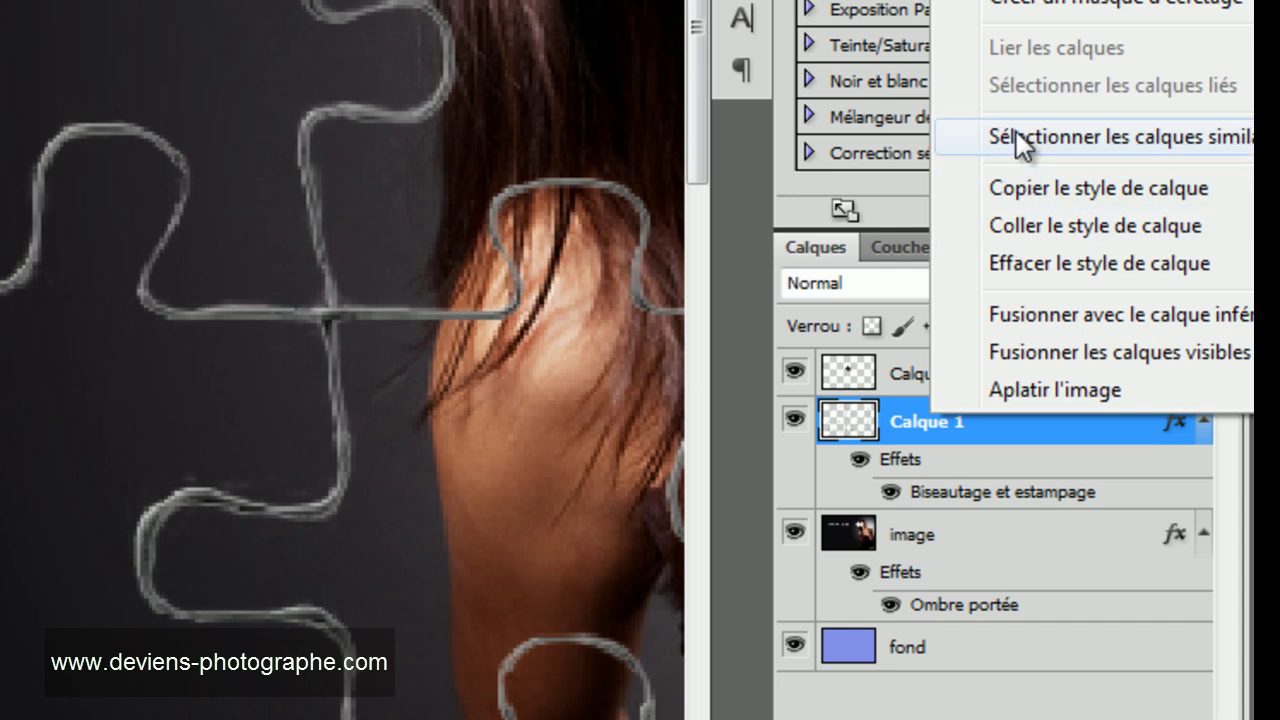
pyautogui.click(1021, 191)
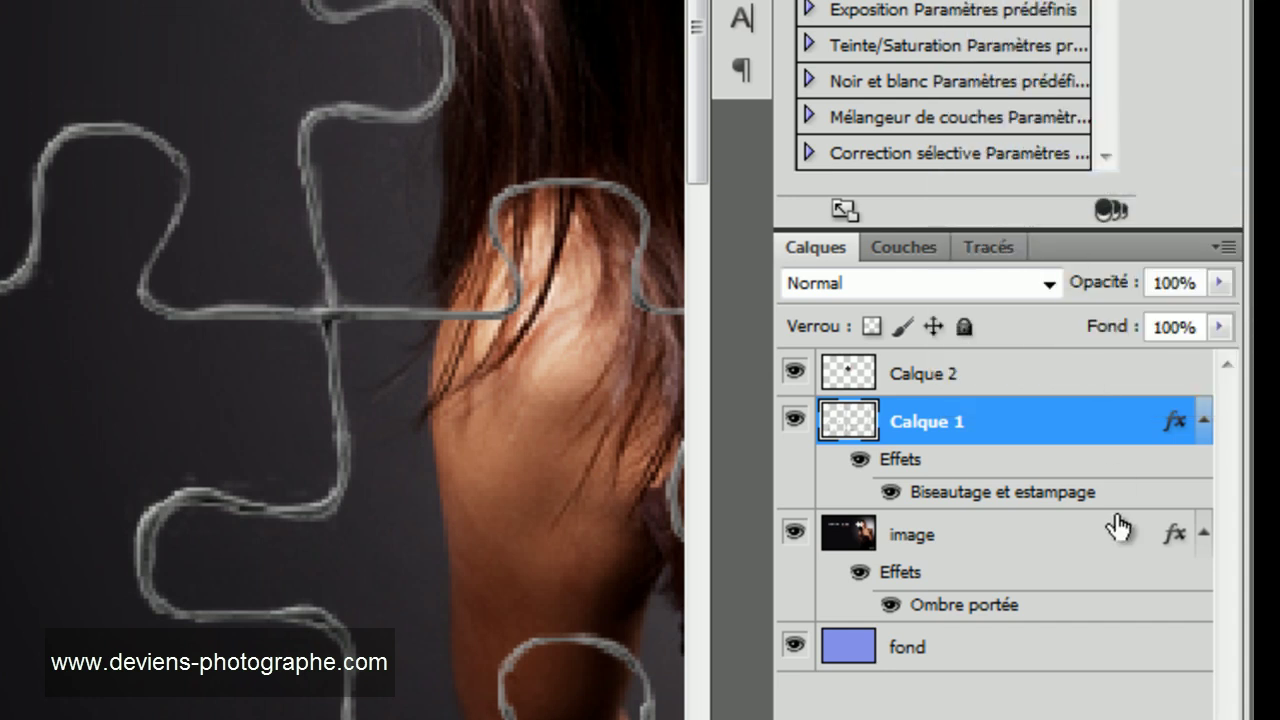
pyautogui.rightClick(1055, 370)
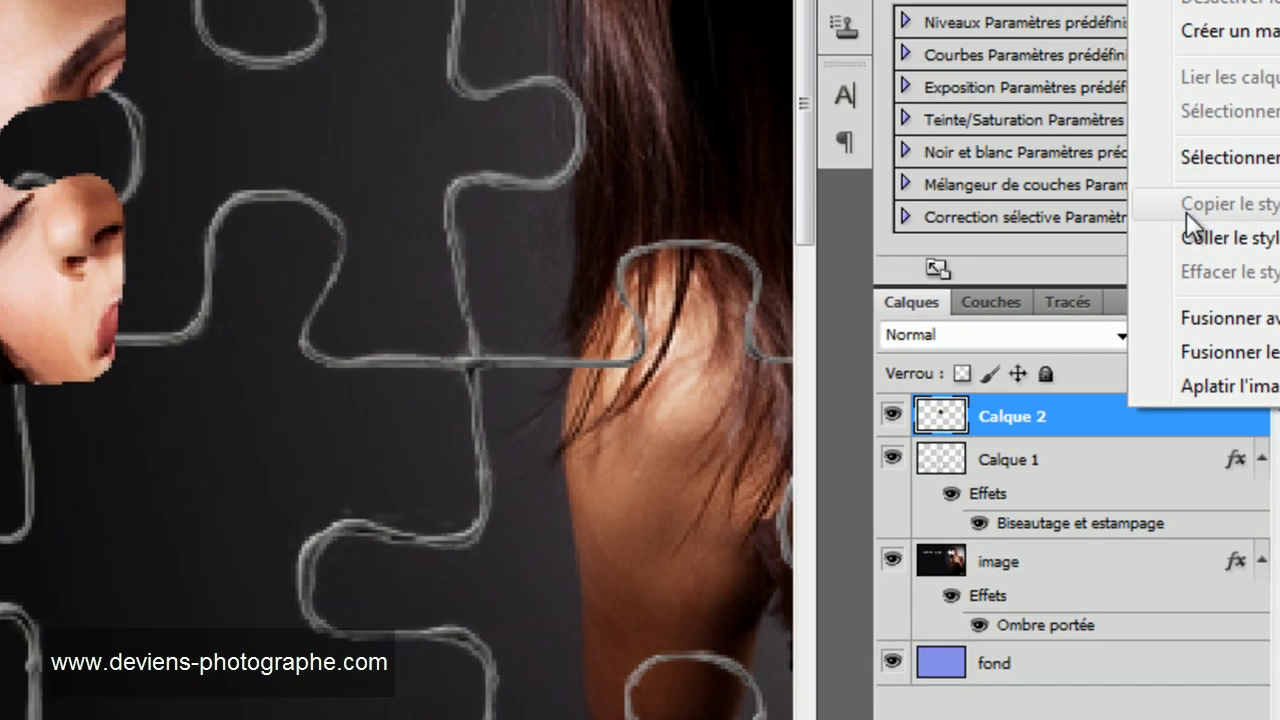
pyautogui.click(1180, 176)
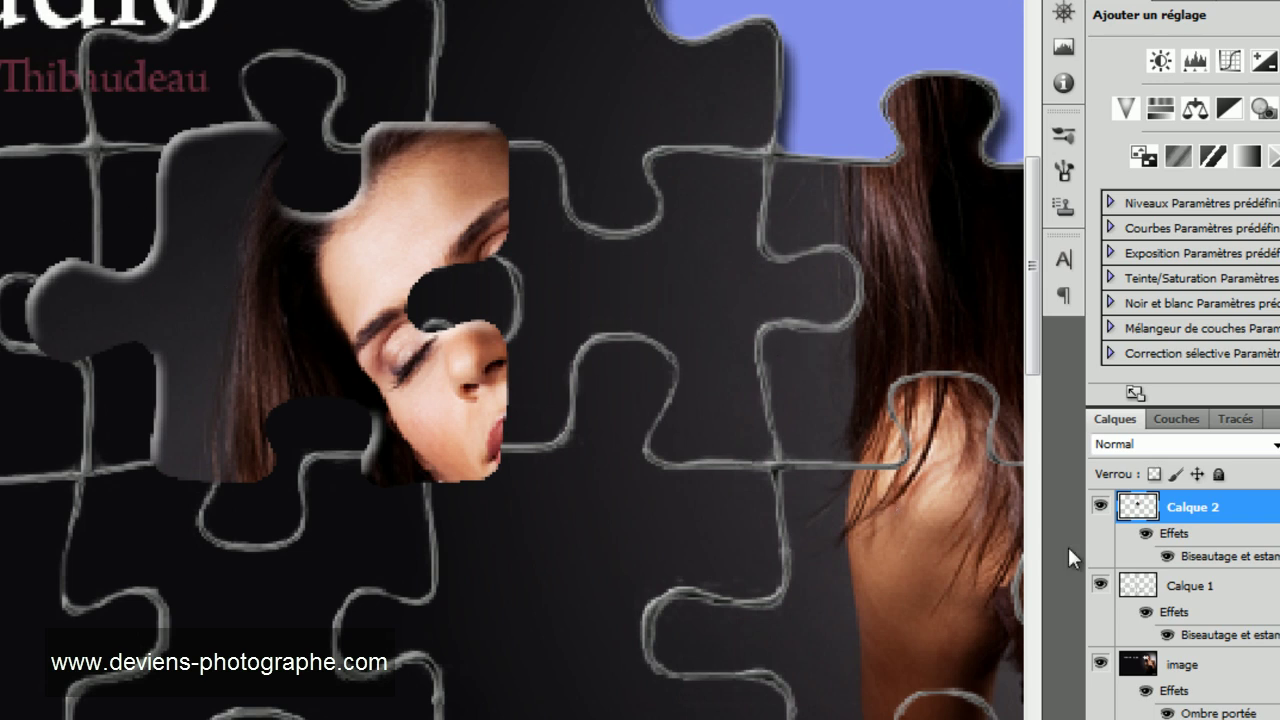
# - Reduce the fill of the puzzle outline layer Calque 1 to 50%
pyautogui.click(1190, 585)
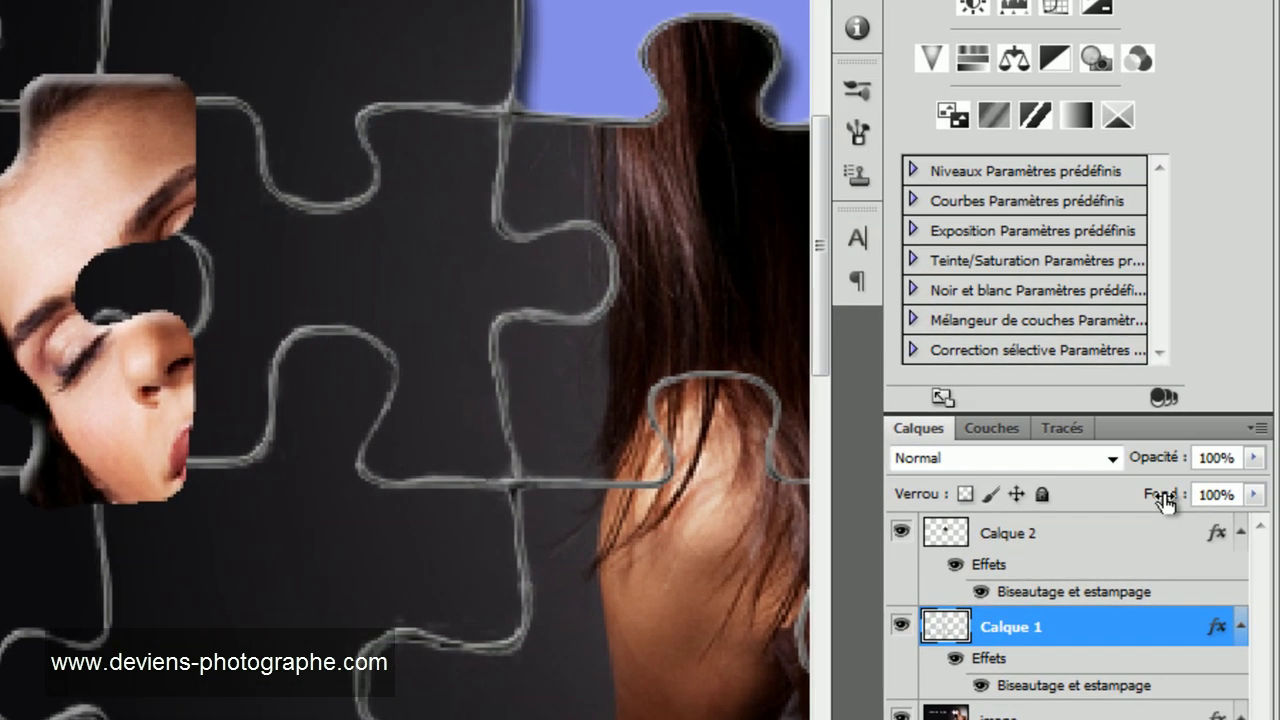
pyautogui.moveTo(1178, 498); pyautogui.dragTo(1107, 493)
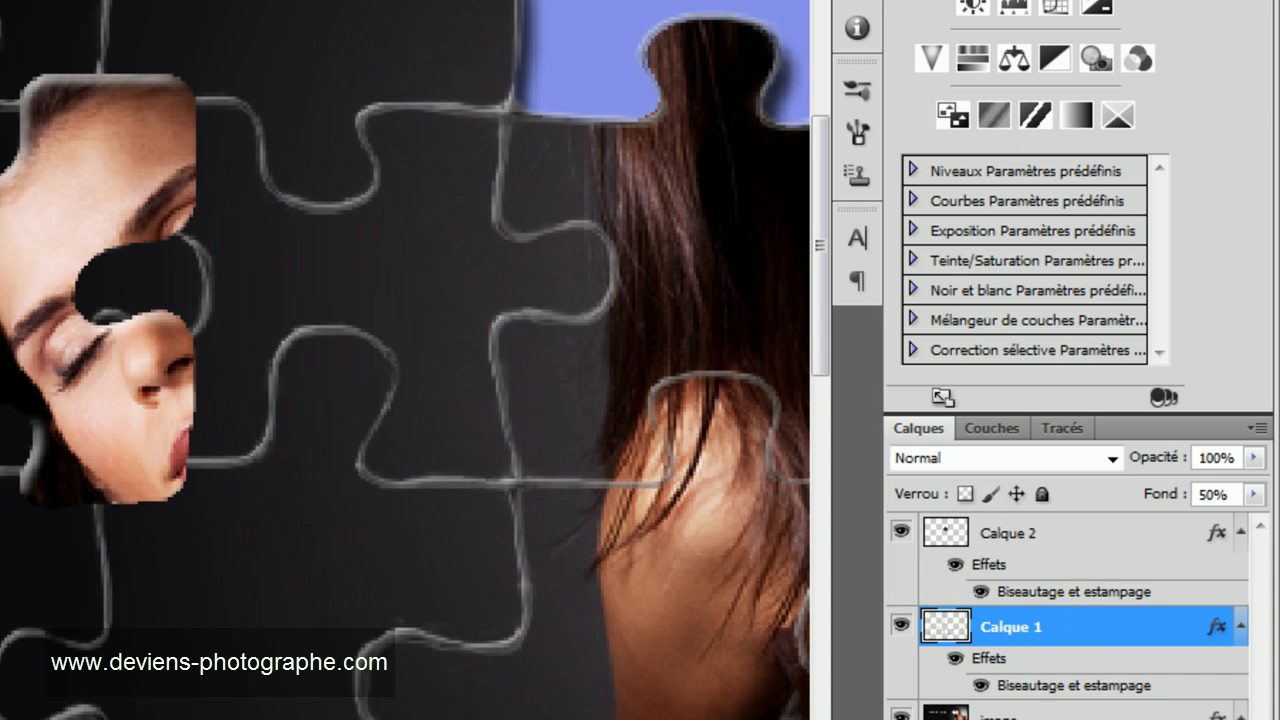
# - Shift the detached face piece on Calque 2 slightly left and down, below the end of the title text
pyautogui.click(1011, 533)
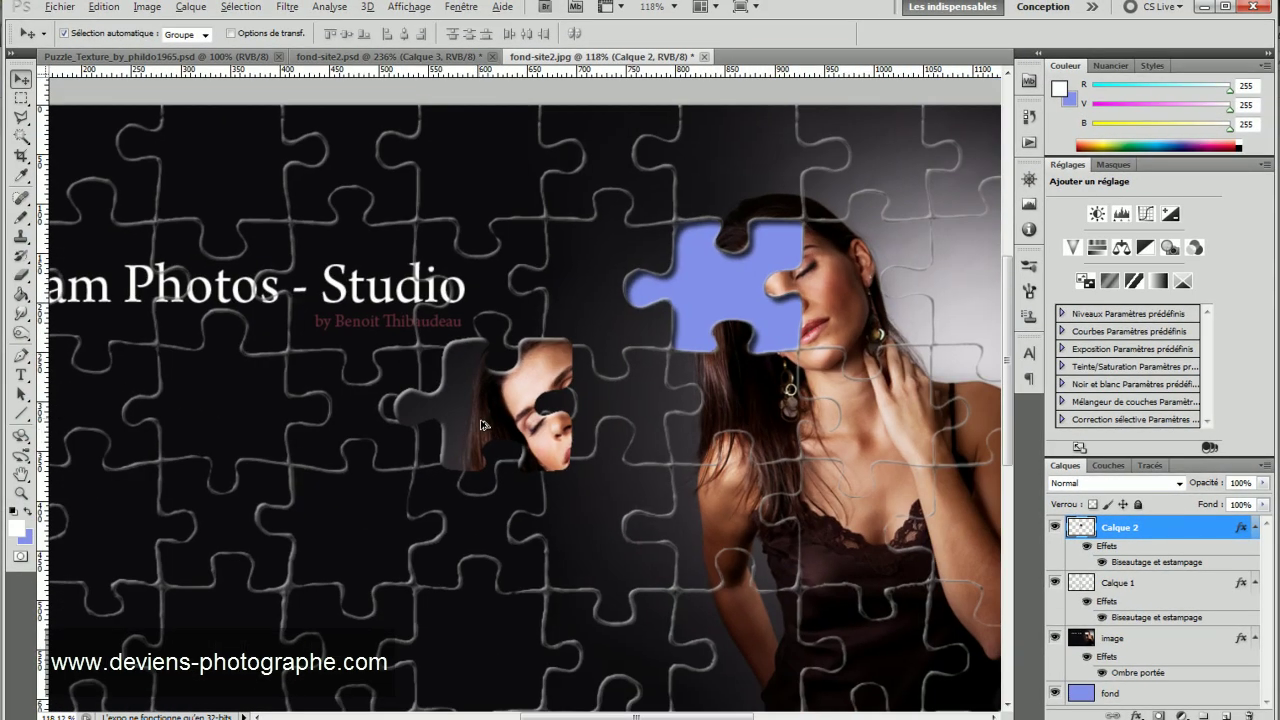
pyautogui.scroll(-1, 481, 425)
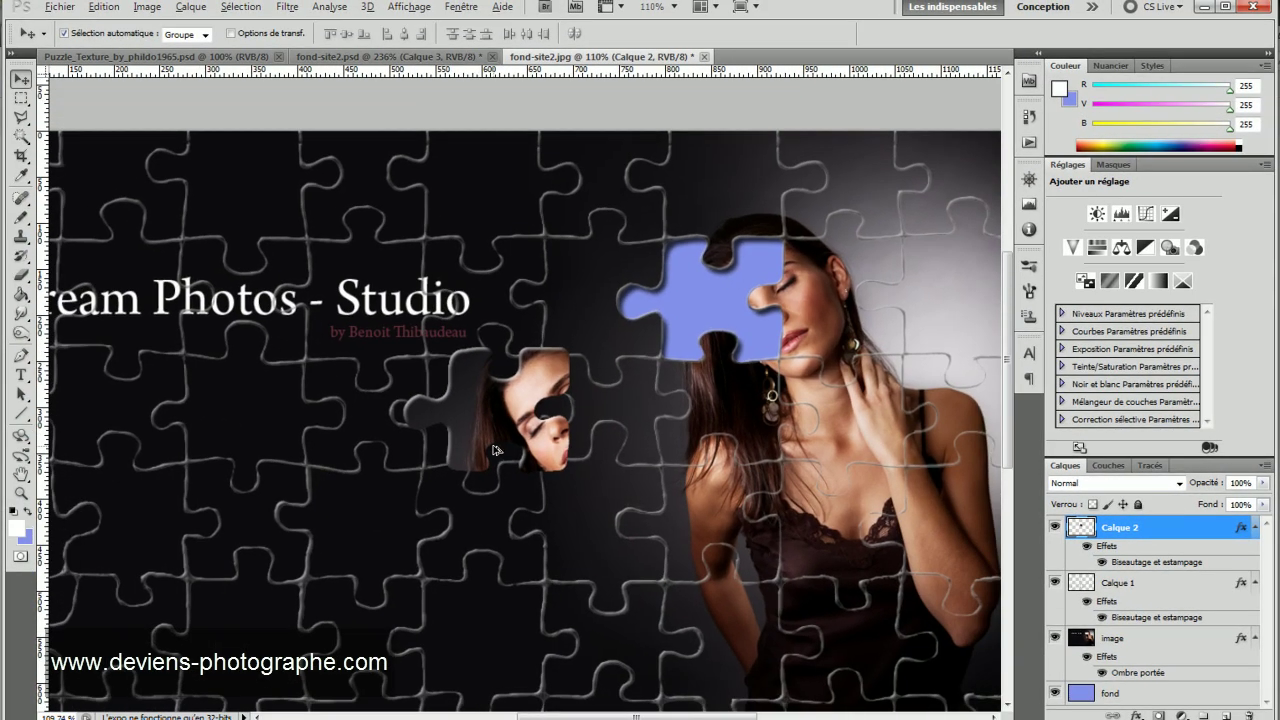
pyautogui.moveTo(492, 408); pyautogui.dragTo(424, 429)
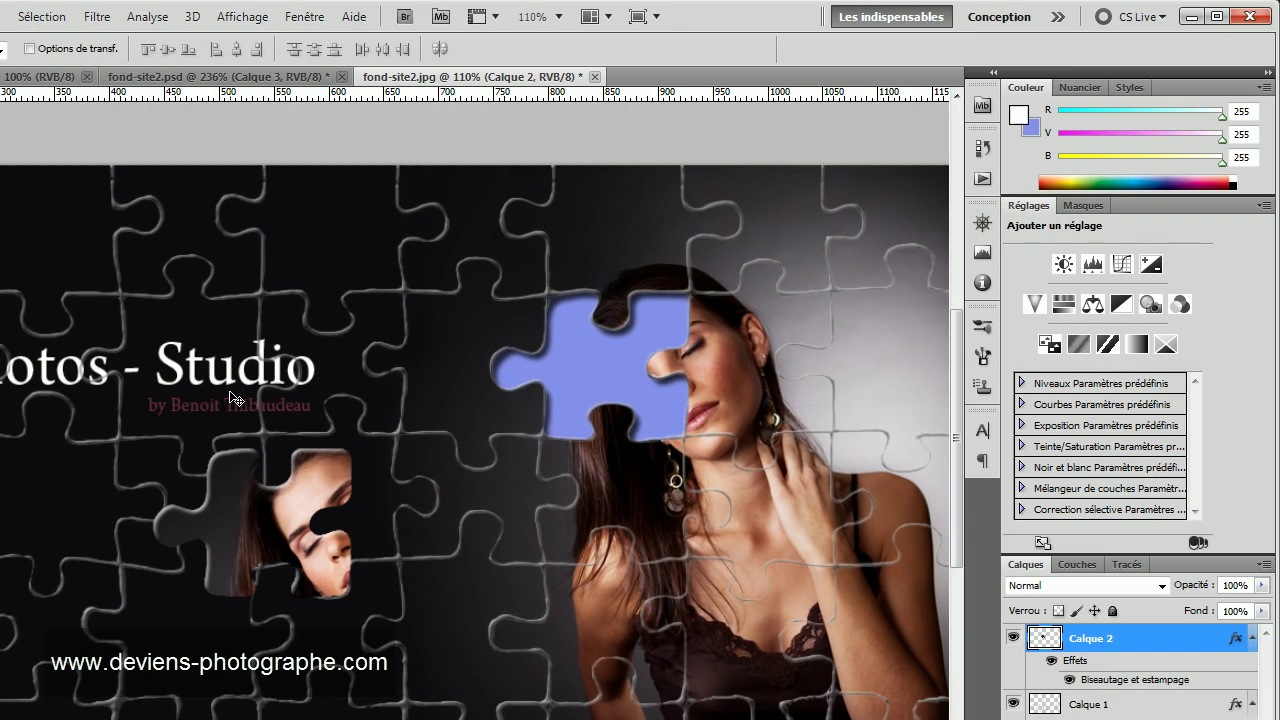
# - Rotate the detached face piece on Calque 2 by 45° with a free transform
pyautogui.hotkey('ctrl', 't')
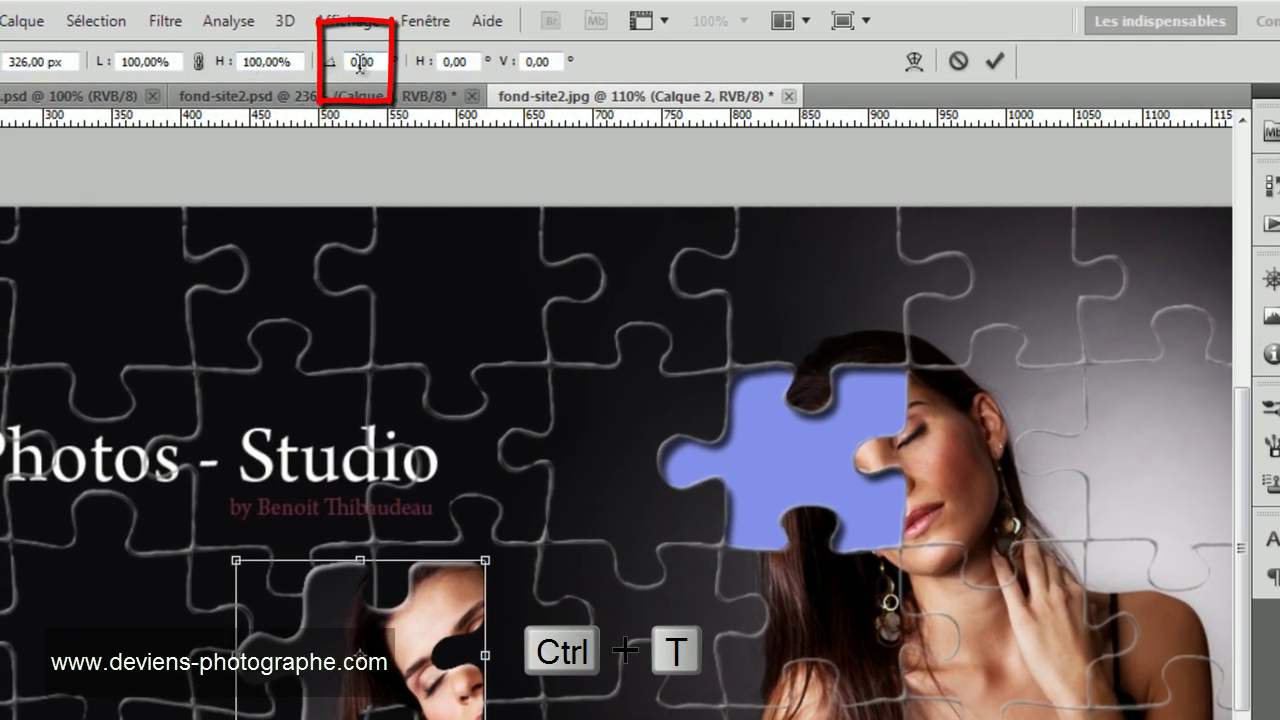
pyautogui.doubleClick(358, 61)
pyautogui.write('45')
pyautogui.press('Return')
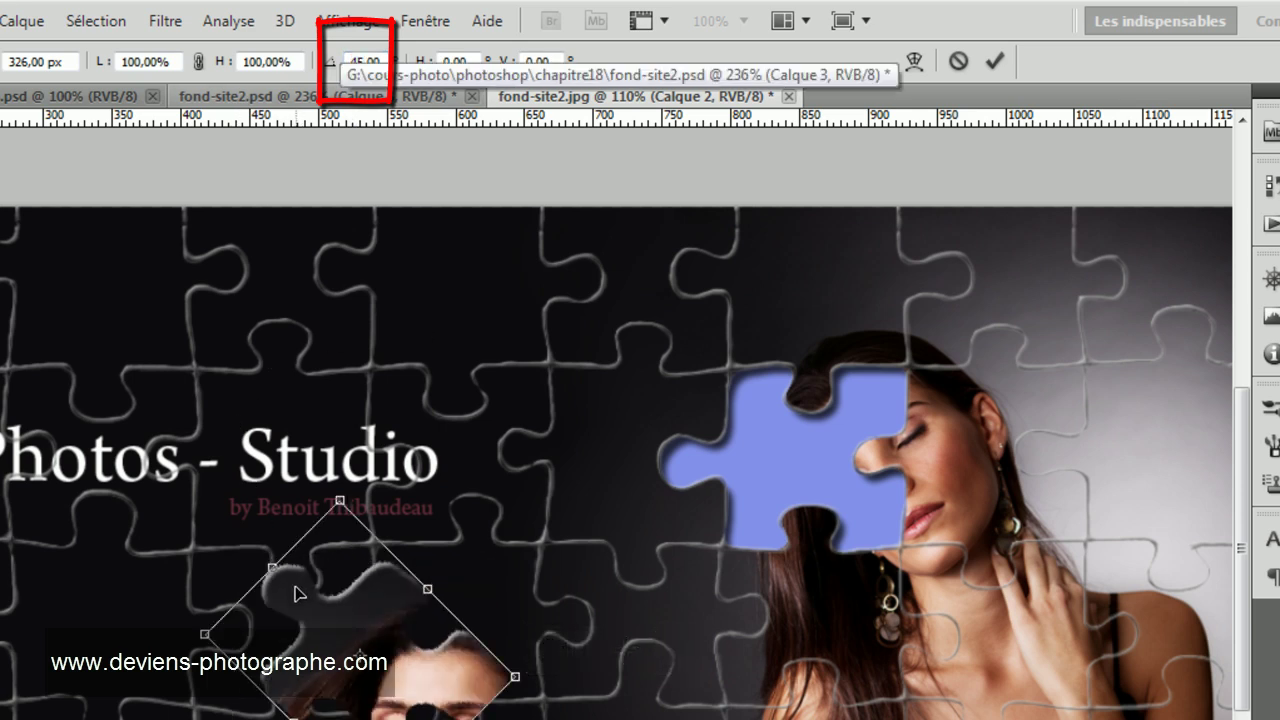
pyautogui.press('Return')
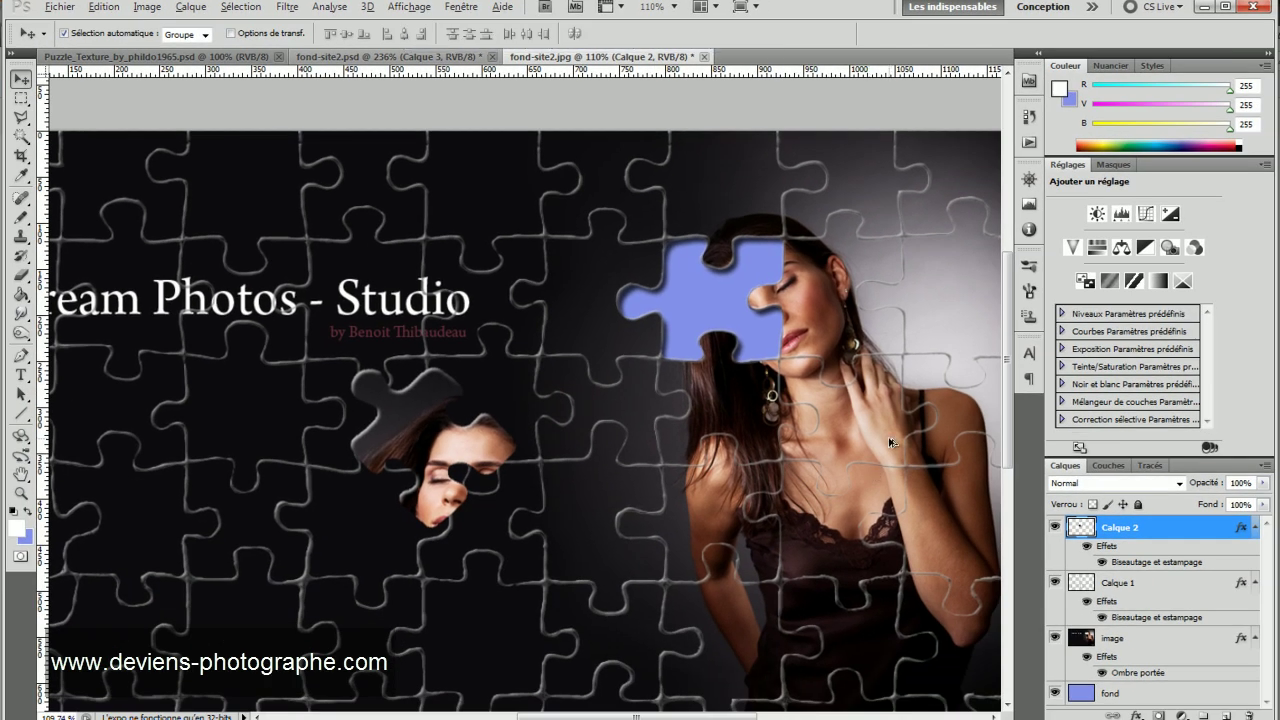
# - Rename the puzzle outline layer Calque 1 as grille
pyautogui.scroll(2, 1068, 674)
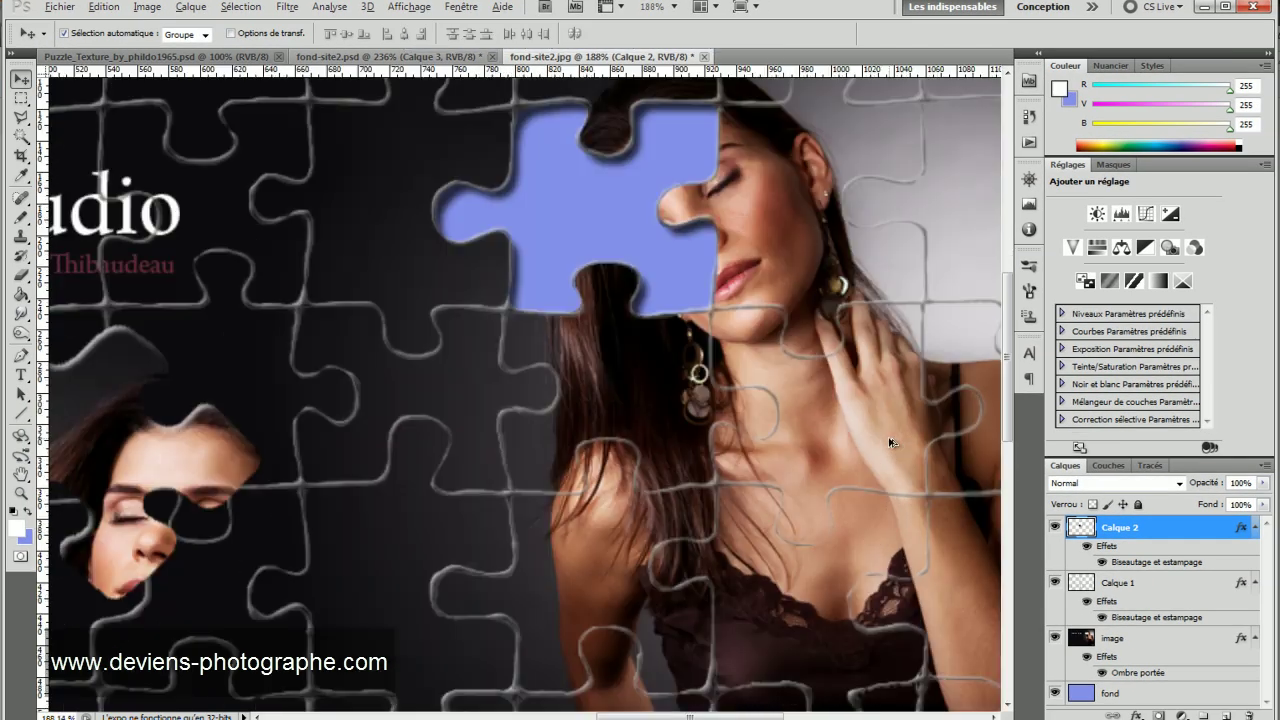
pyautogui.scroll(2, 880, 436)
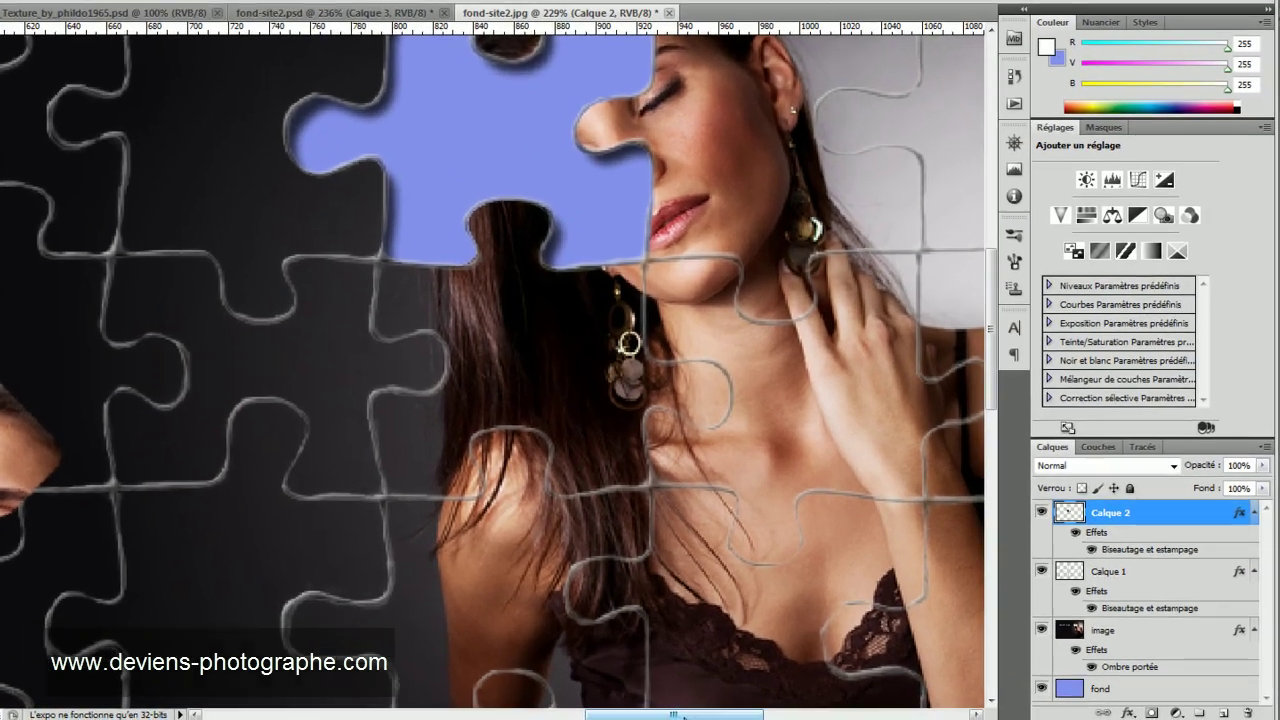
pyautogui.moveTo(720, 716); pyautogui.dragTo(743, 716)
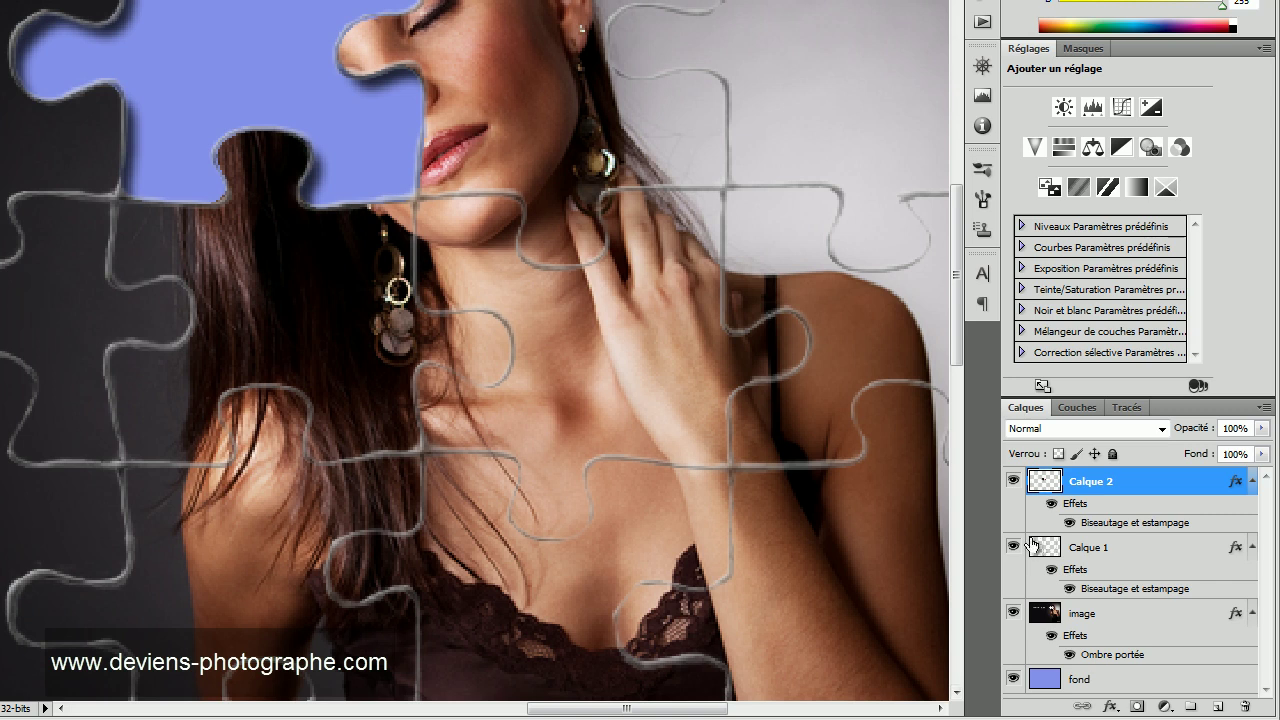
pyautogui.click(1055, 555)
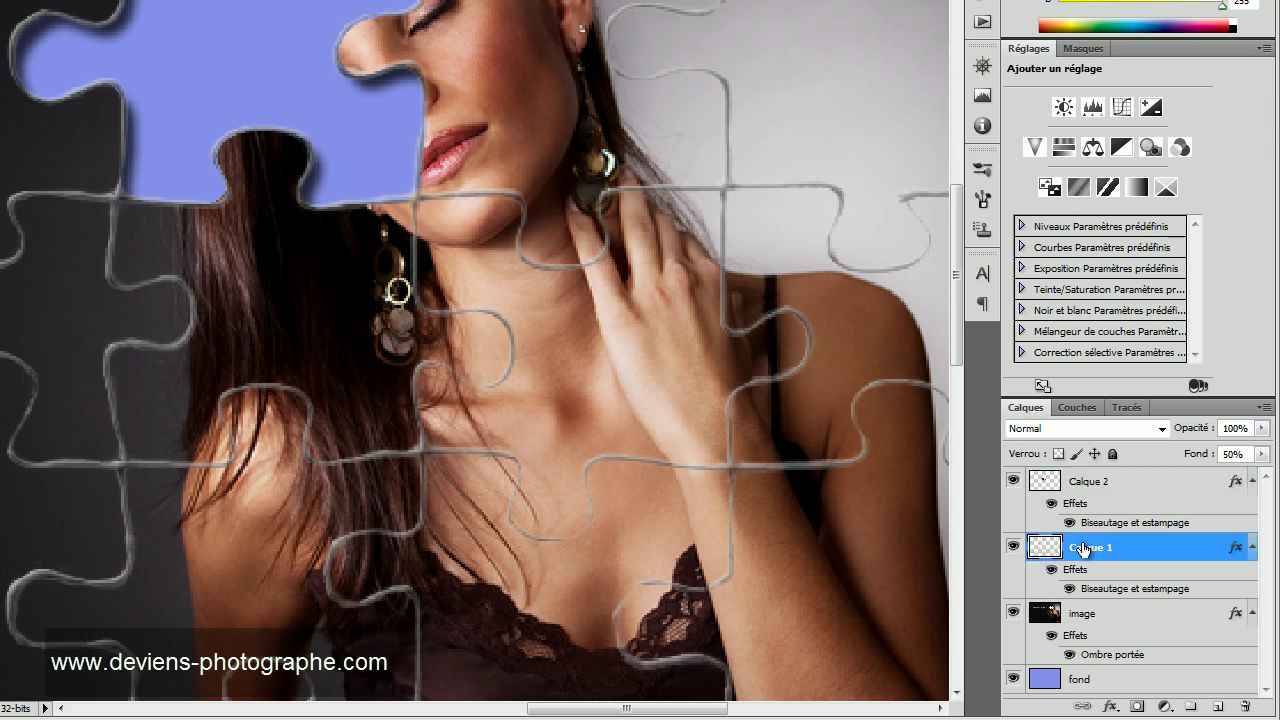
pyautogui.doubleClick(1084, 549)
pyautogui.write('grille')
pyautogui.press('Return')
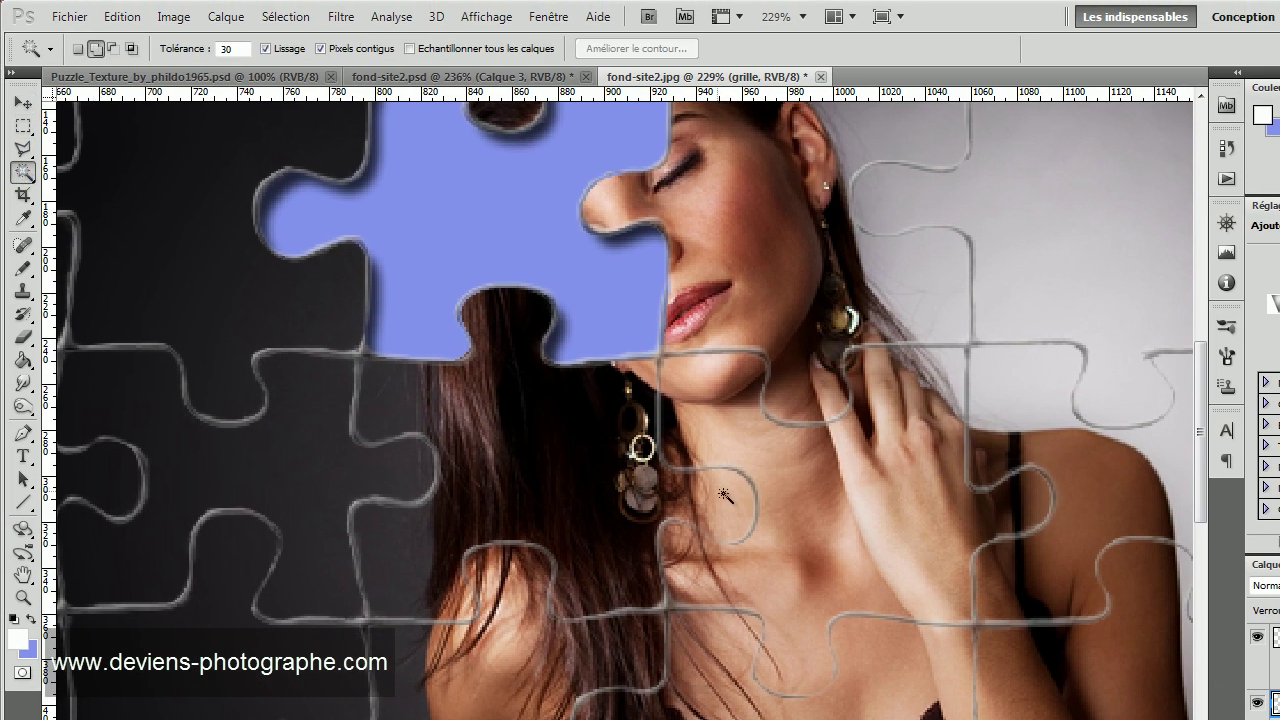
# - Select the puzzle piece covering the neck and hand with the Magic Wand and expand the selection by 2 pixels
pyautogui.click(823, 543)
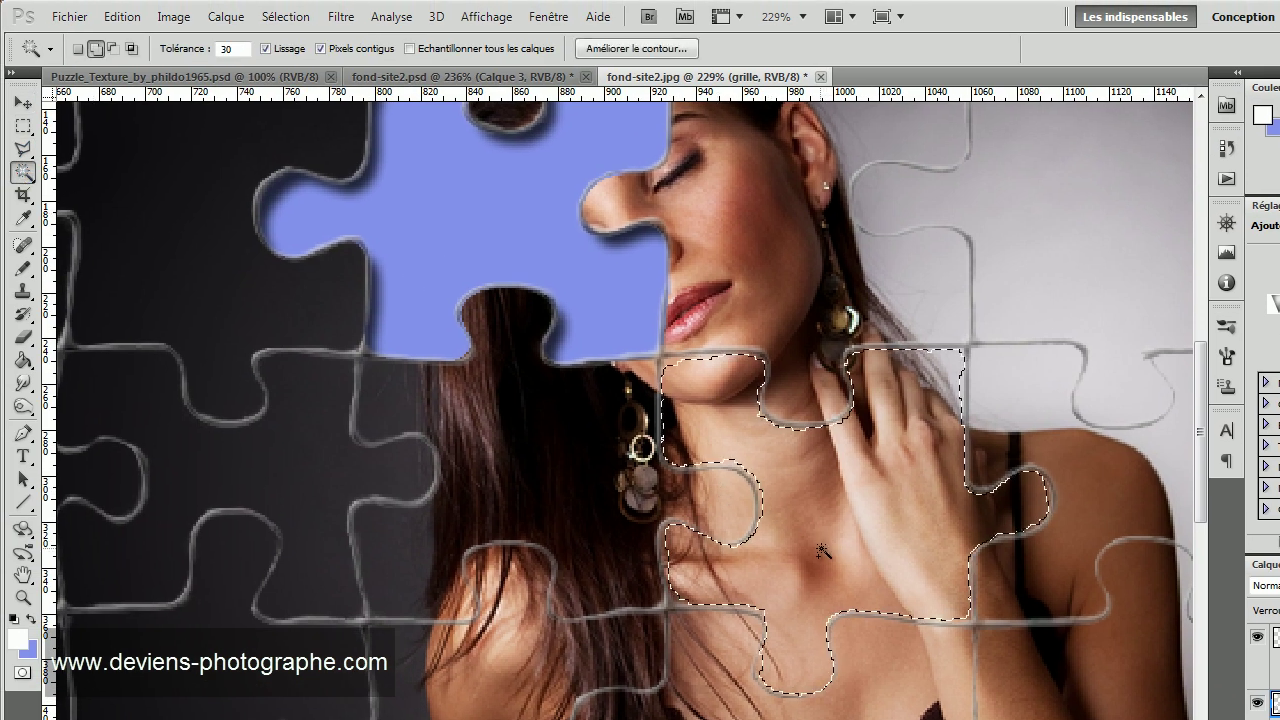
pyautogui.click(224, 18)
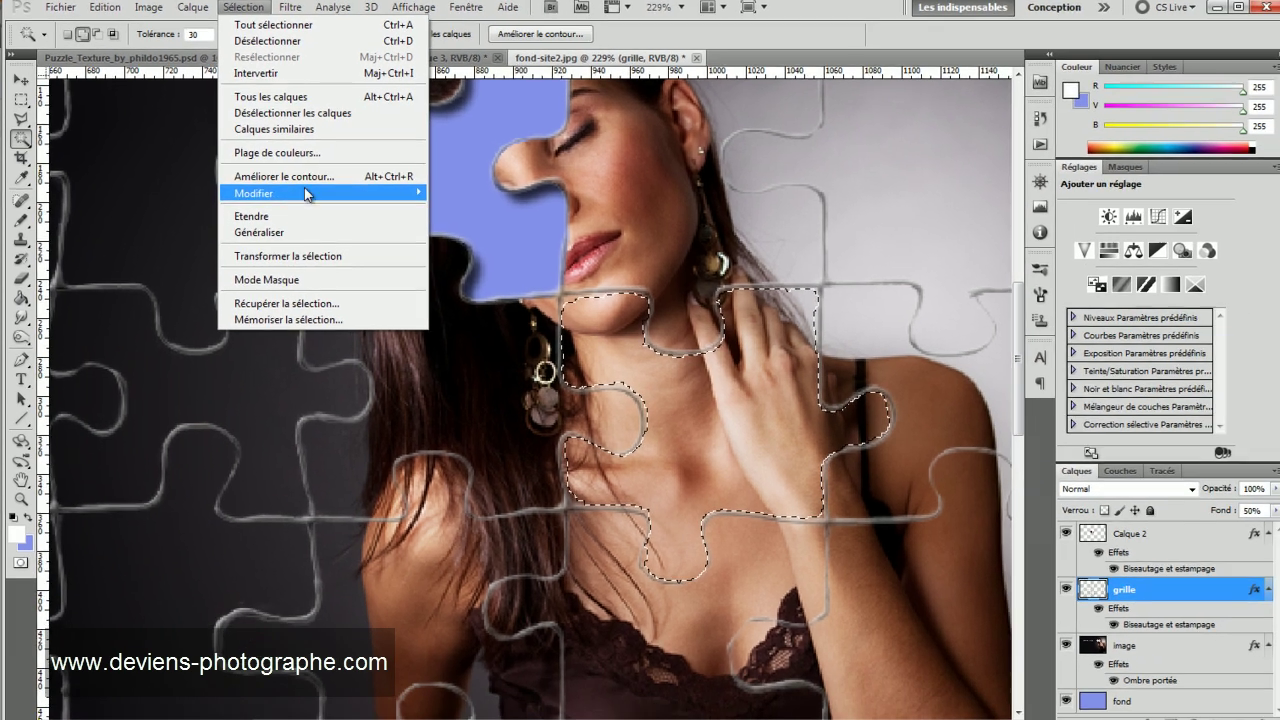
pyautogui.moveTo(371, 227)
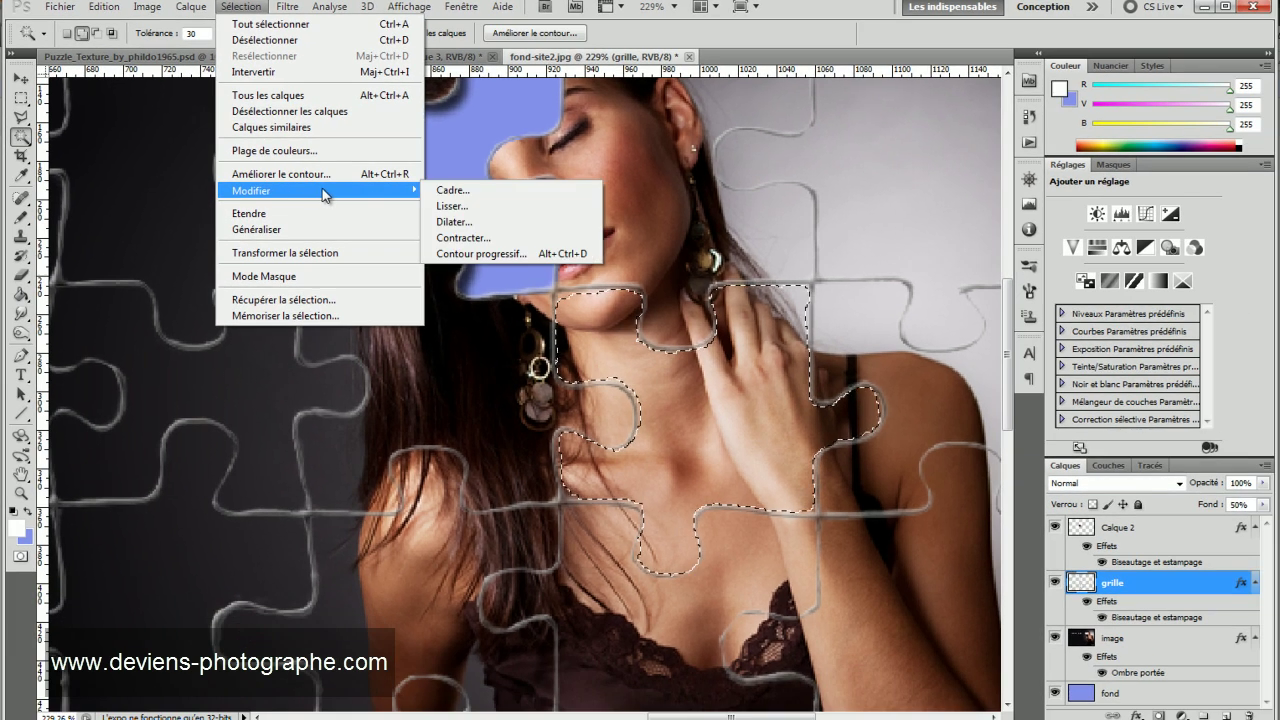
pyautogui.click(441, 222)
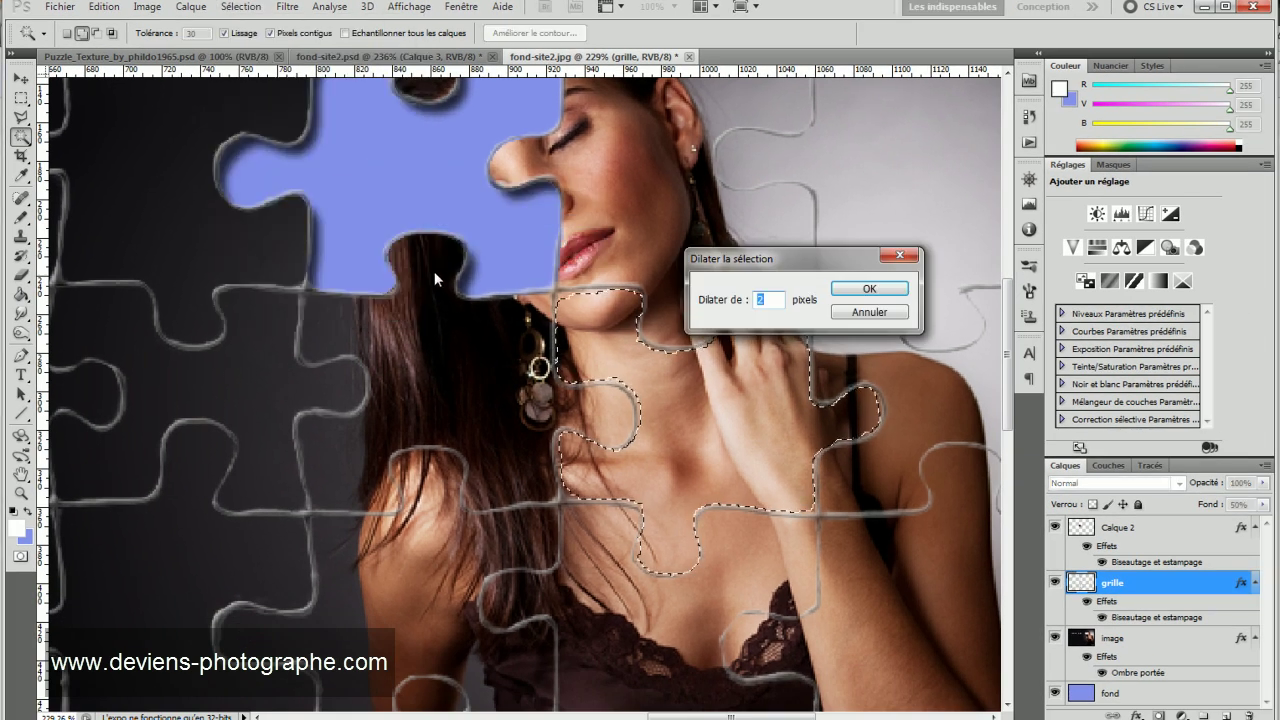
pyautogui.press('Return')
# - Smooth the piece selection with a 5-pixel radius and cut the outlines inside it from the grille layer
pyautogui.click(245, 17)
pyautogui.moveTo(365, 190)
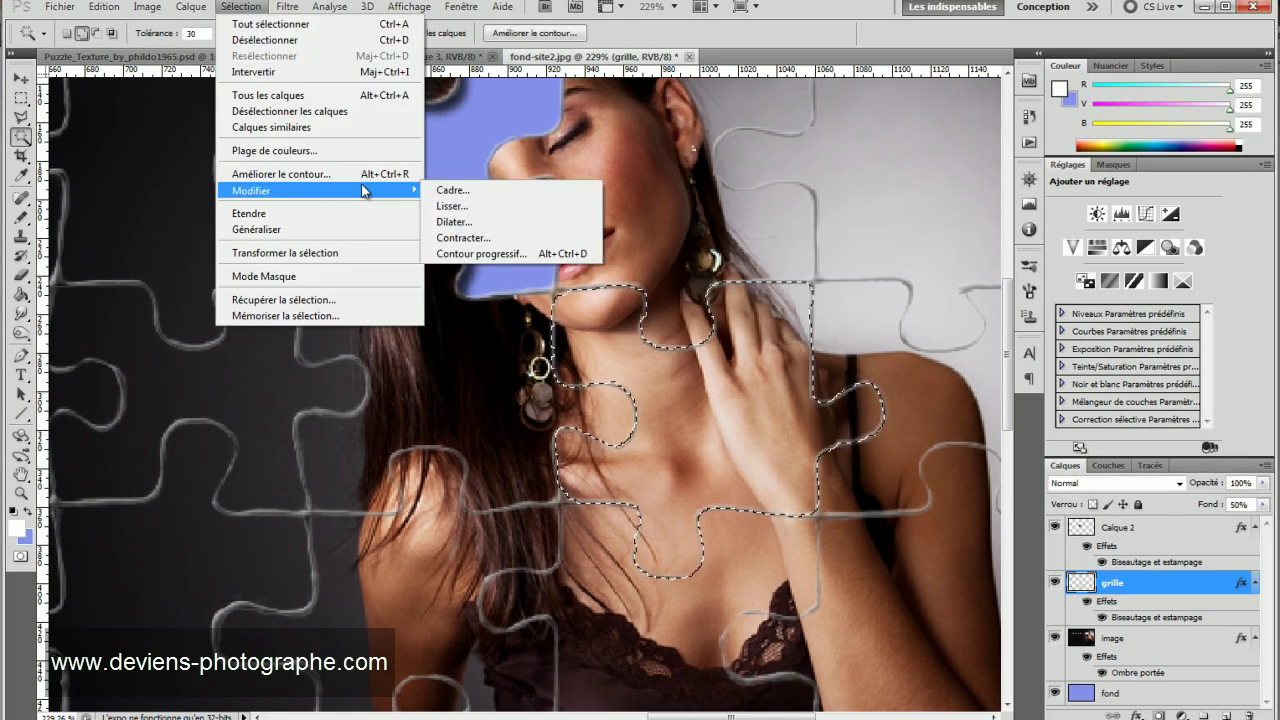
pyautogui.click(440, 210)
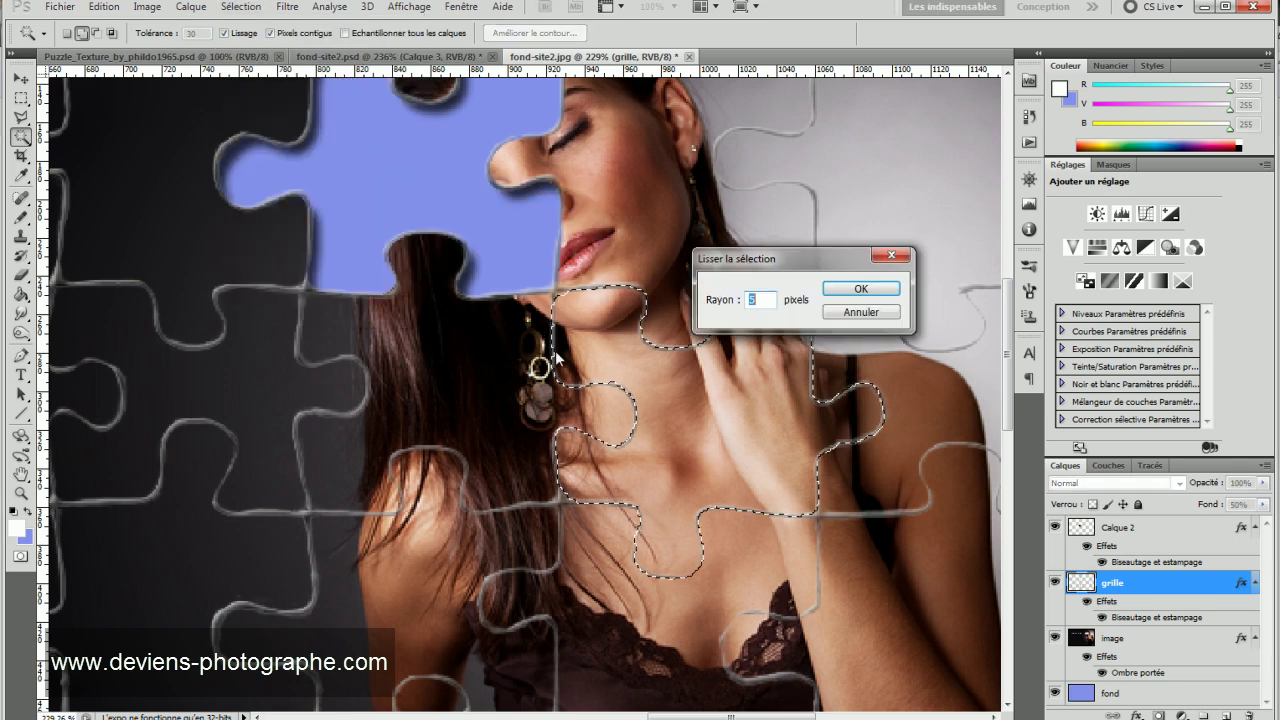
pyautogui.press('Return')
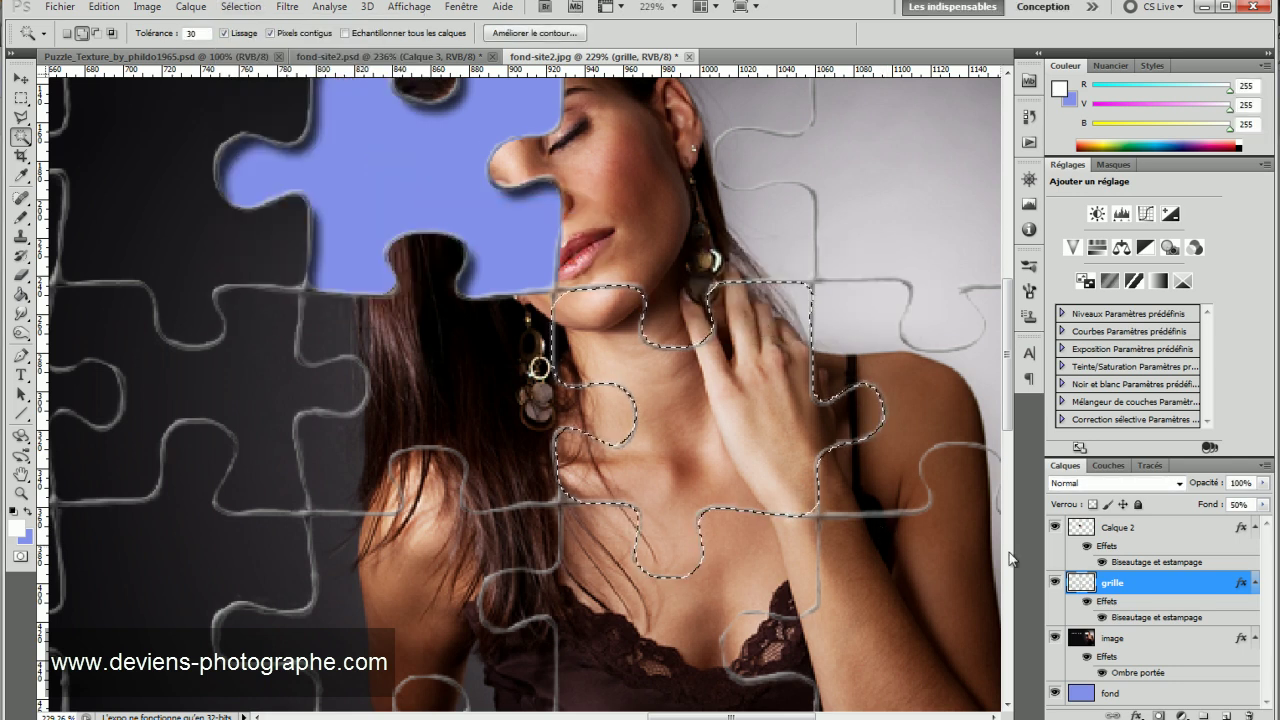
pyautogui.click(104, 7)
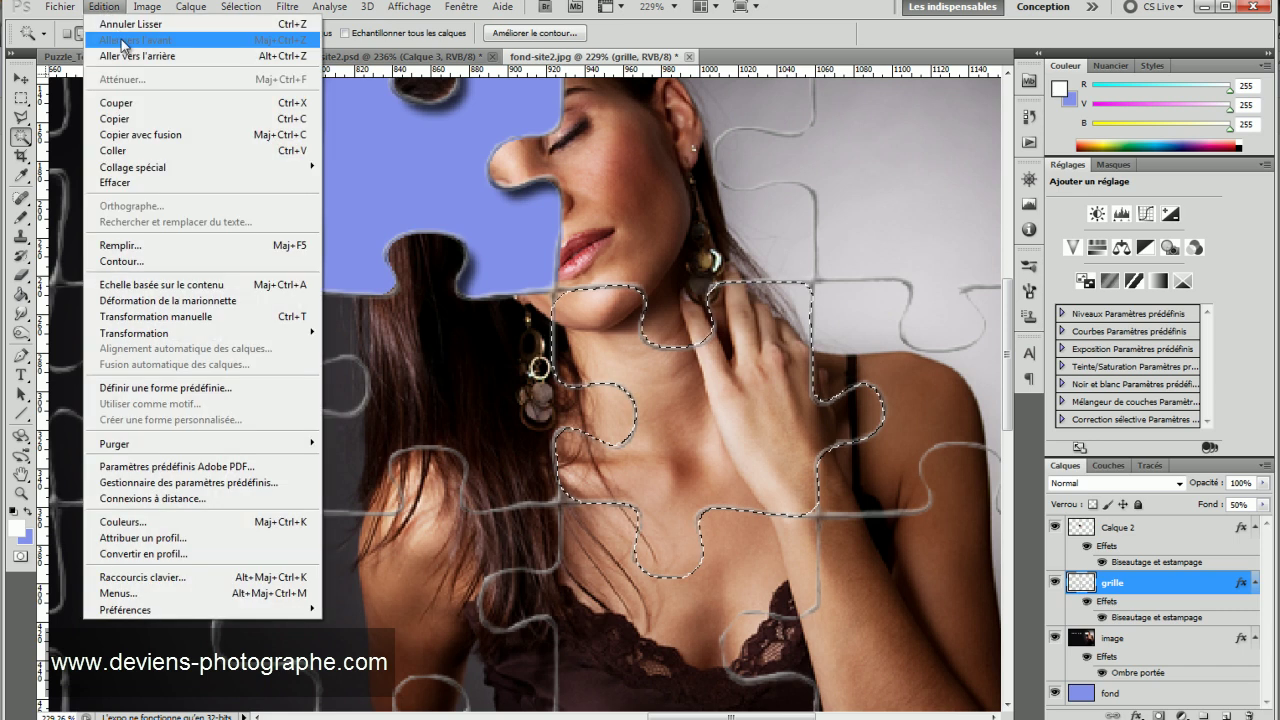
pyautogui.click(130, 102)
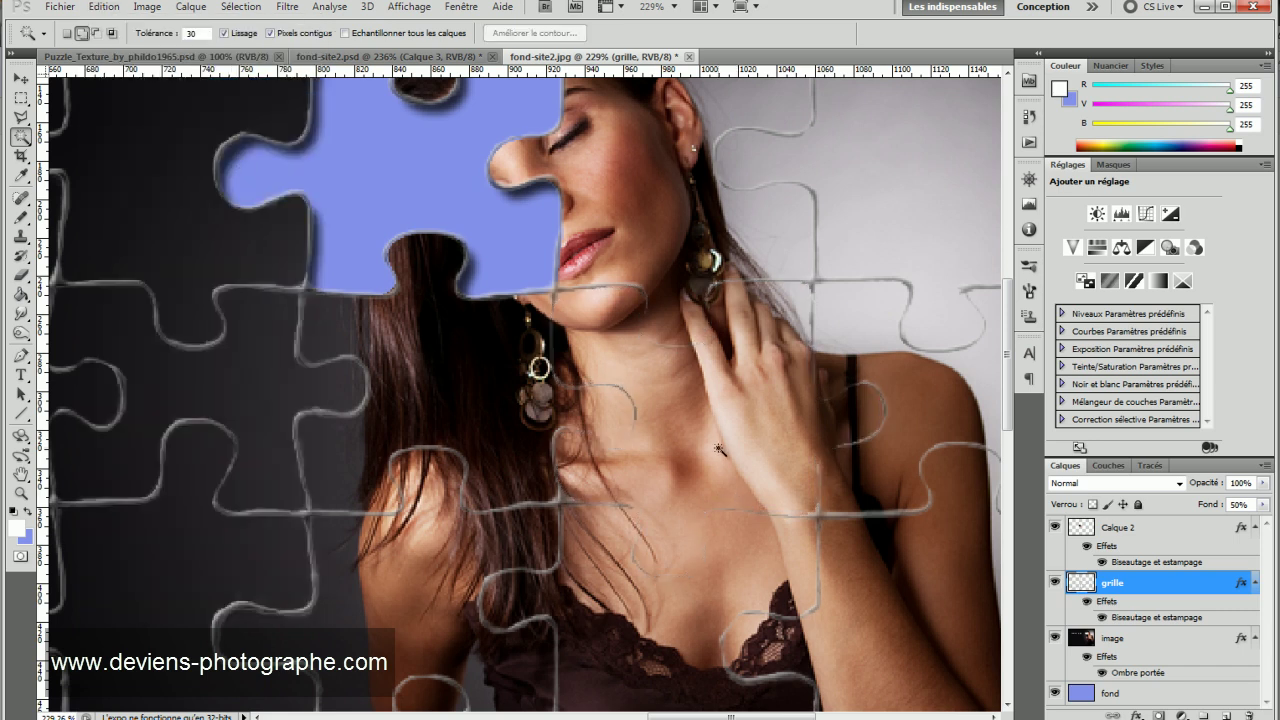
# - Reselect the neck-and-hand piece area, then cut it from the image layer and paste it onto a new layer
pyautogui.click(756, 467)
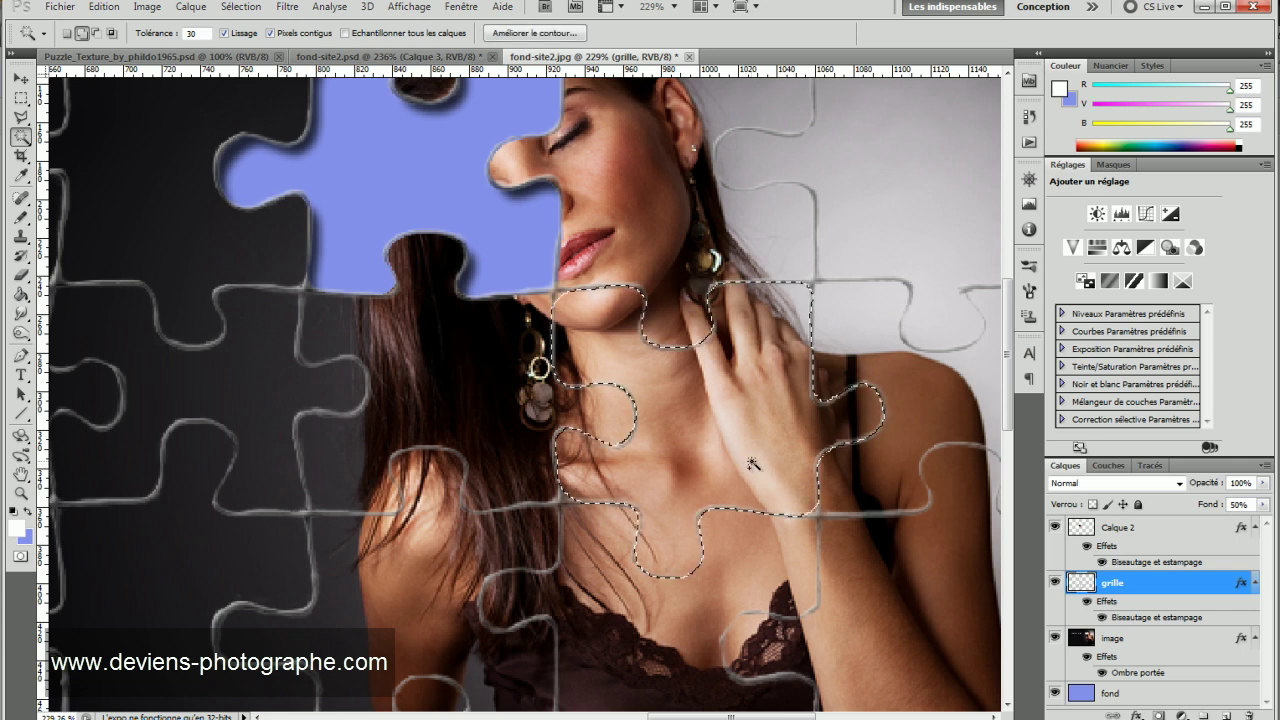
pyautogui.click(1115, 640)
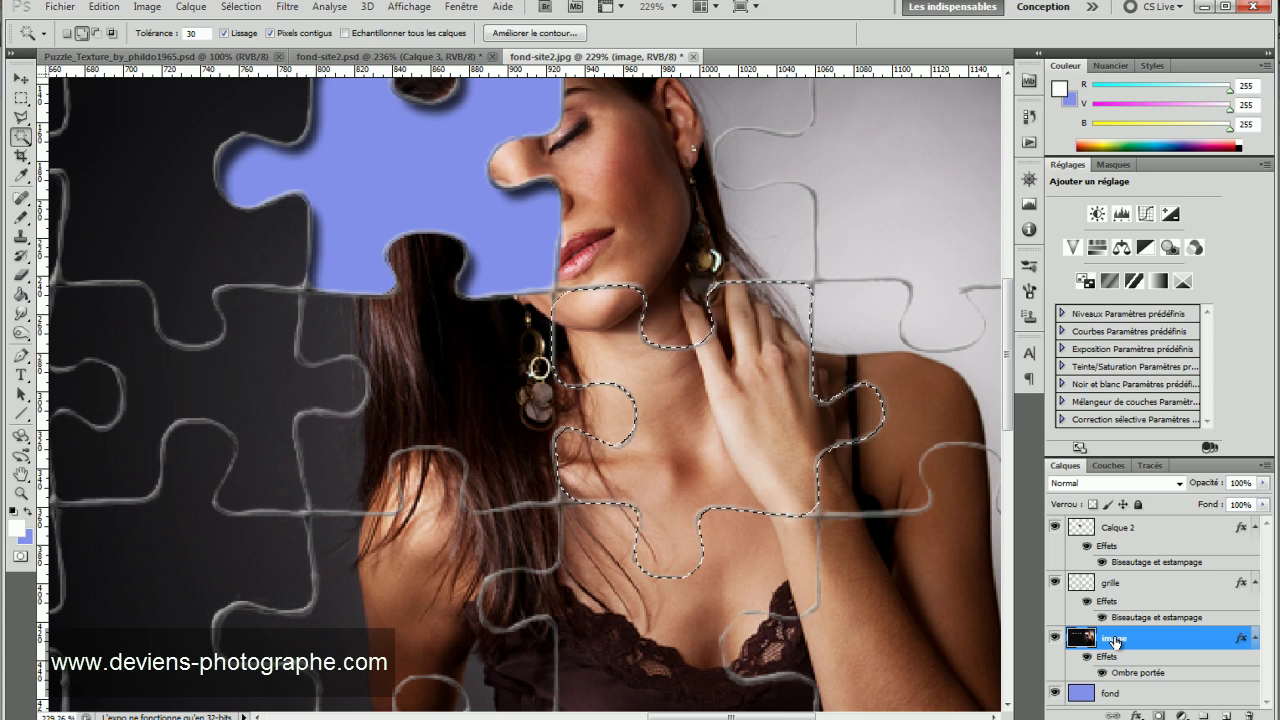
pyautogui.hotkey('ctrl', 'x')
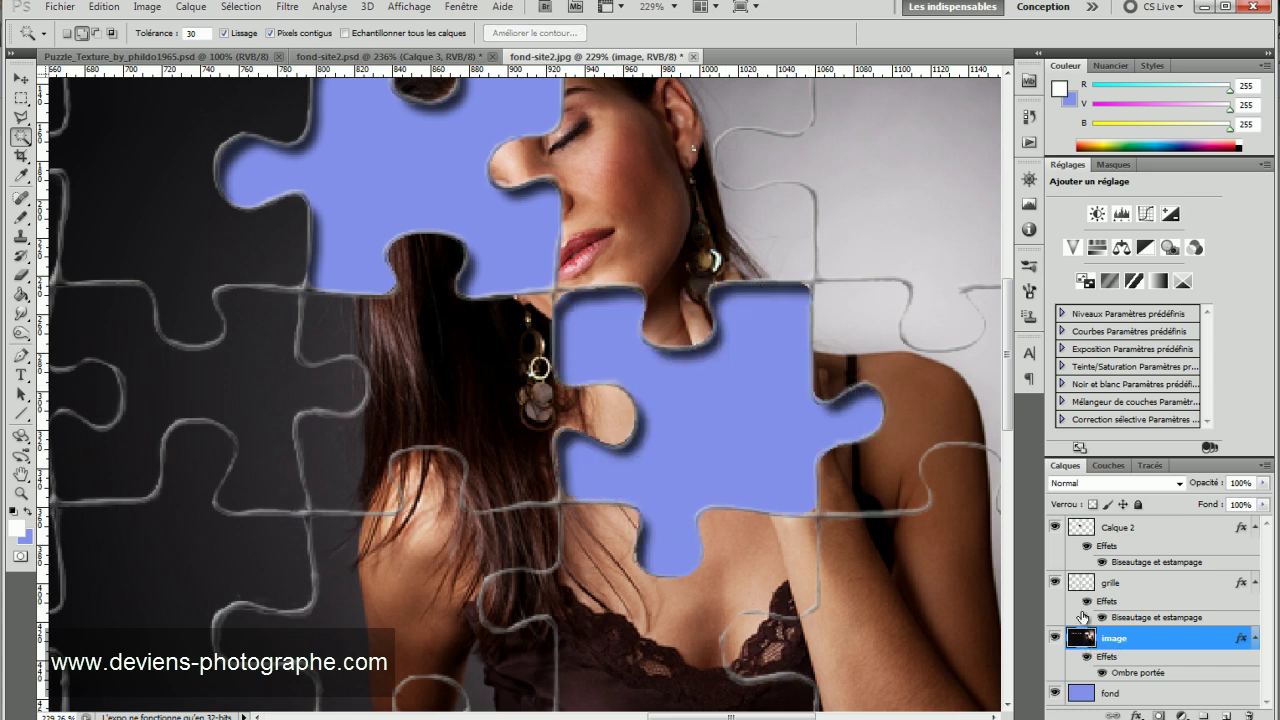
pyautogui.hotkey('ctrl', 'v')
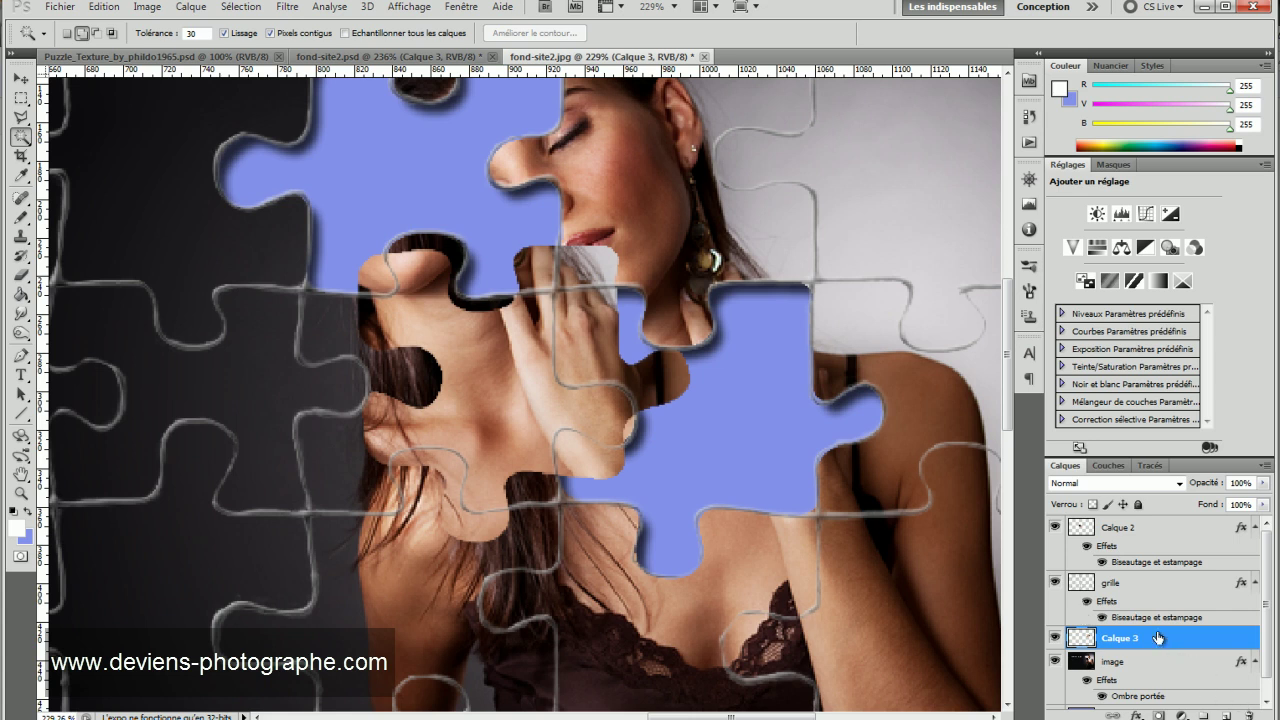
# - Stack the pasted piece's layer above Calque 2 and move the piece onto the dark area between the face piece and the model
pyautogui.moveTo(1150, 638); pyautogui.dragTo(1131, 541)
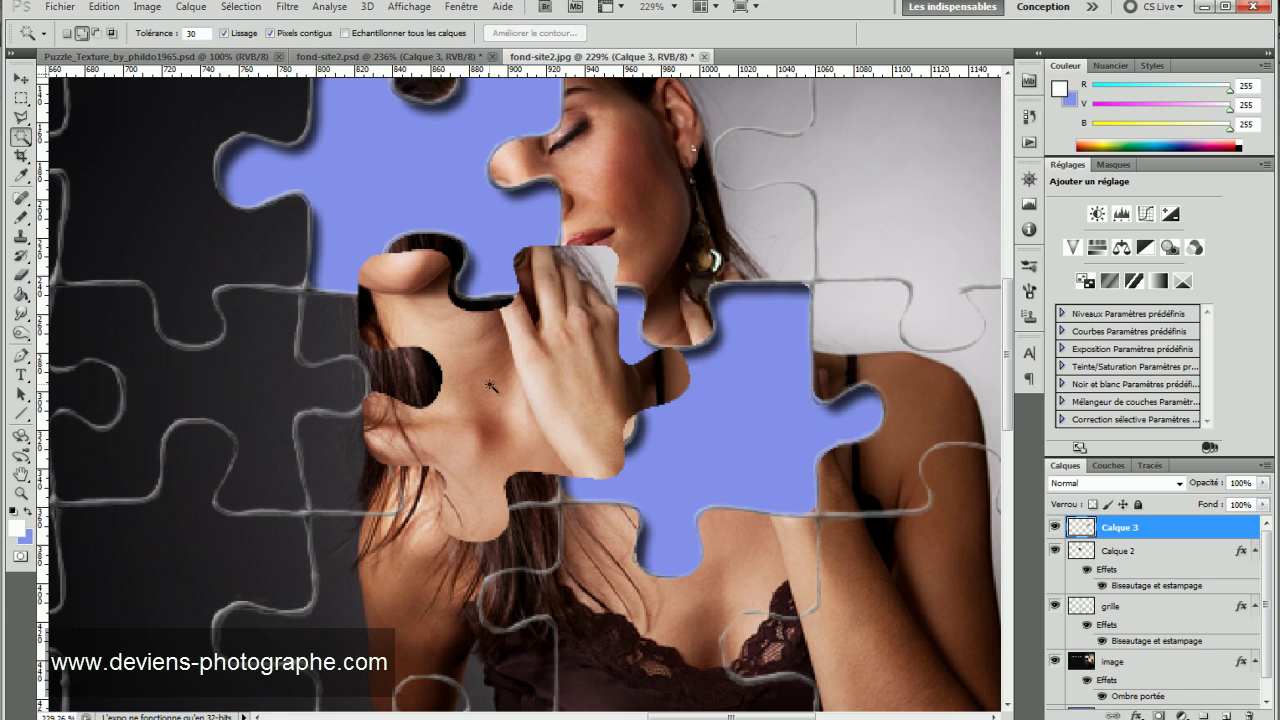
pyautogui.click(20, 80)
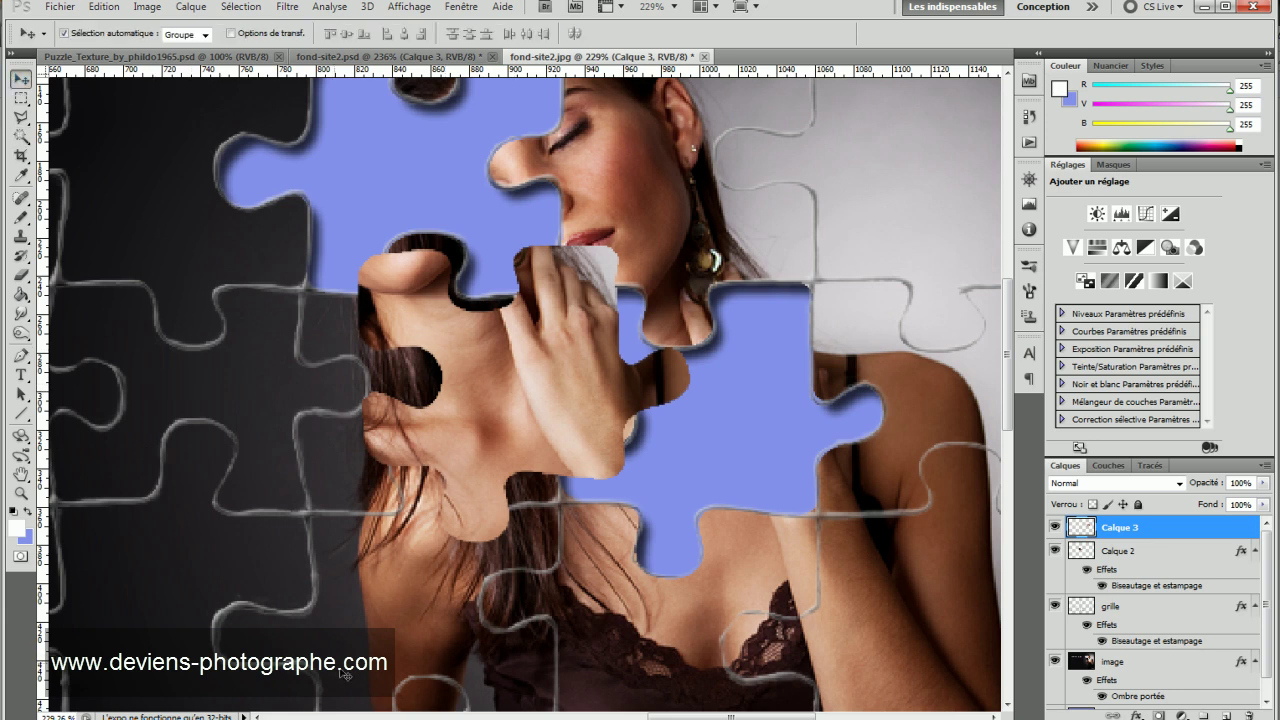
pyautogui.moveTo(667, 716); pyautogui.dragTo(592, 716)
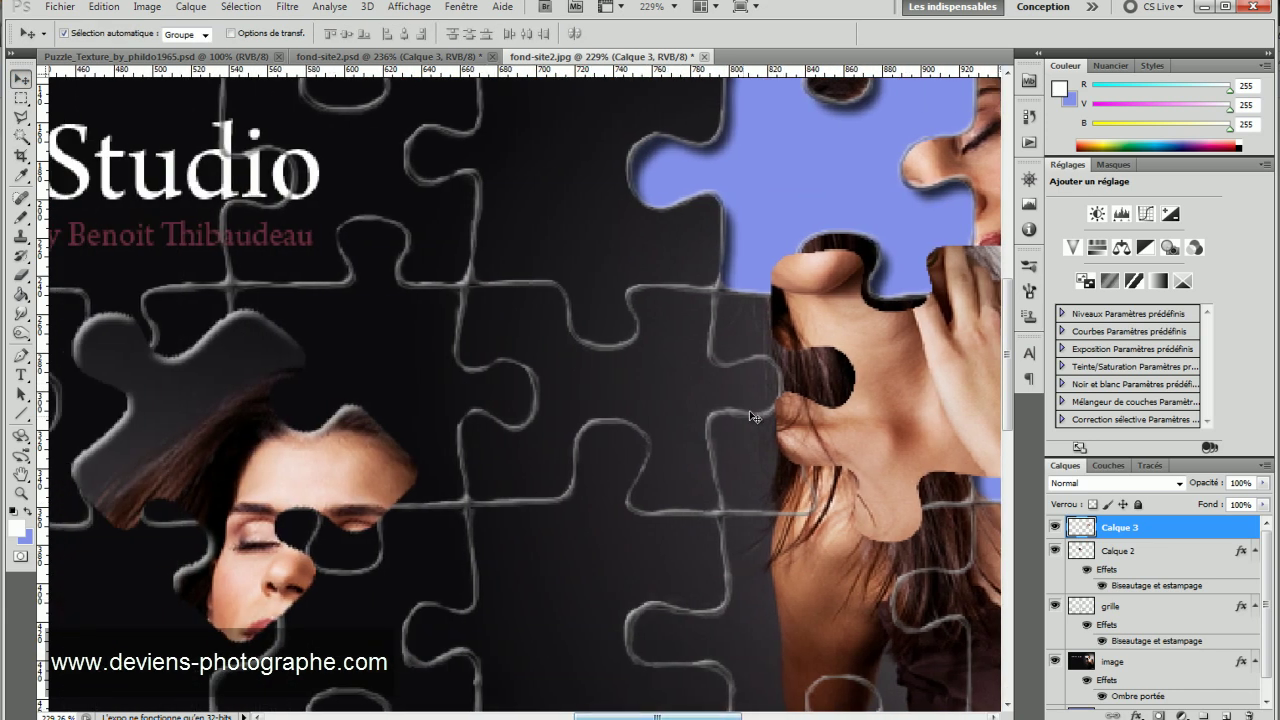
pyautogui.moveTo(821, 373); pyautogui.dragTo(551, 405)
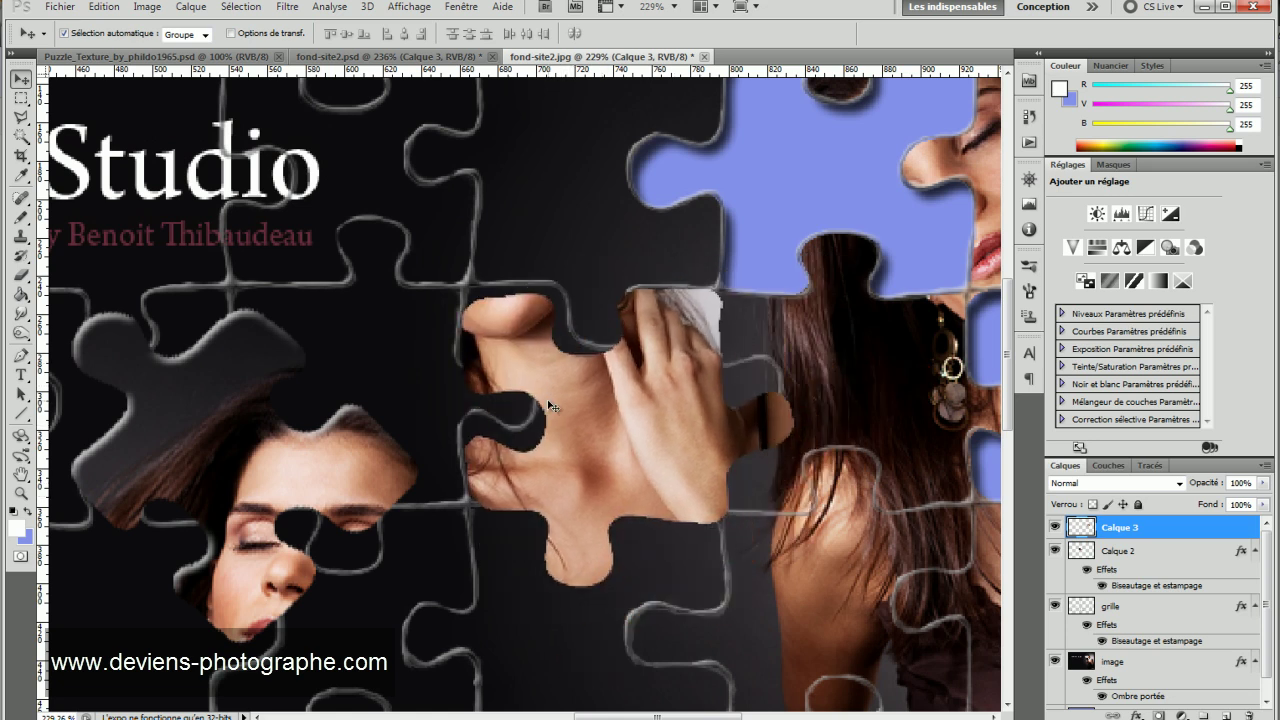
# - Copy the bevel and emboss layer style from Calque 2 and paste it onto the new piece's layer, Calque 3
pyautogui.rightClick(1155, 556)
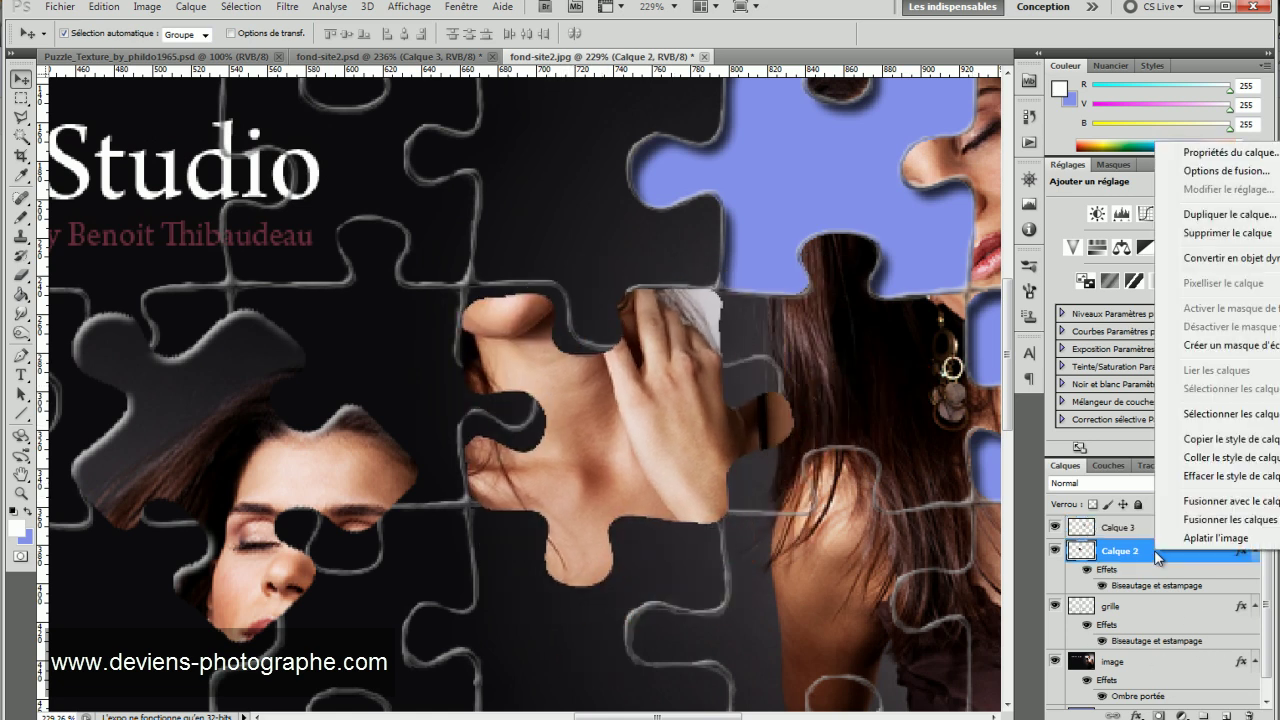
pyautogui.click(1222, 441)
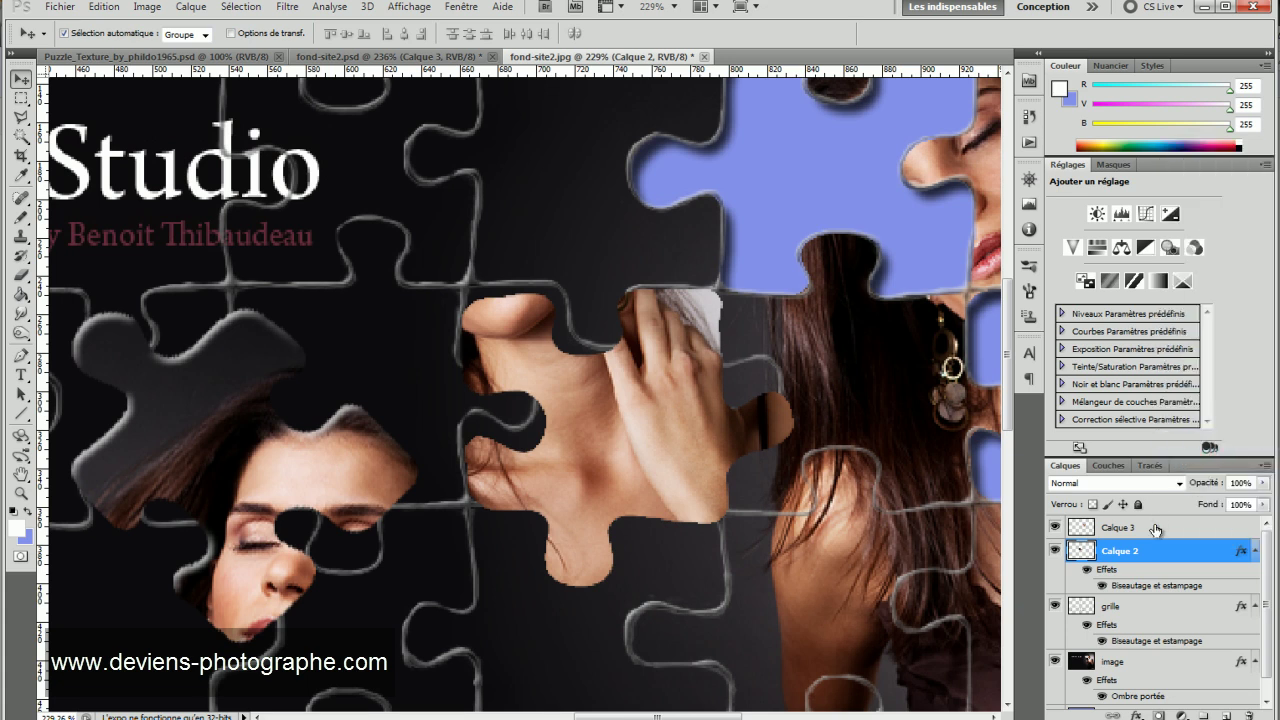
pyautogui.click(1155, 527)
pyautogui.rightClick(1155, 523)
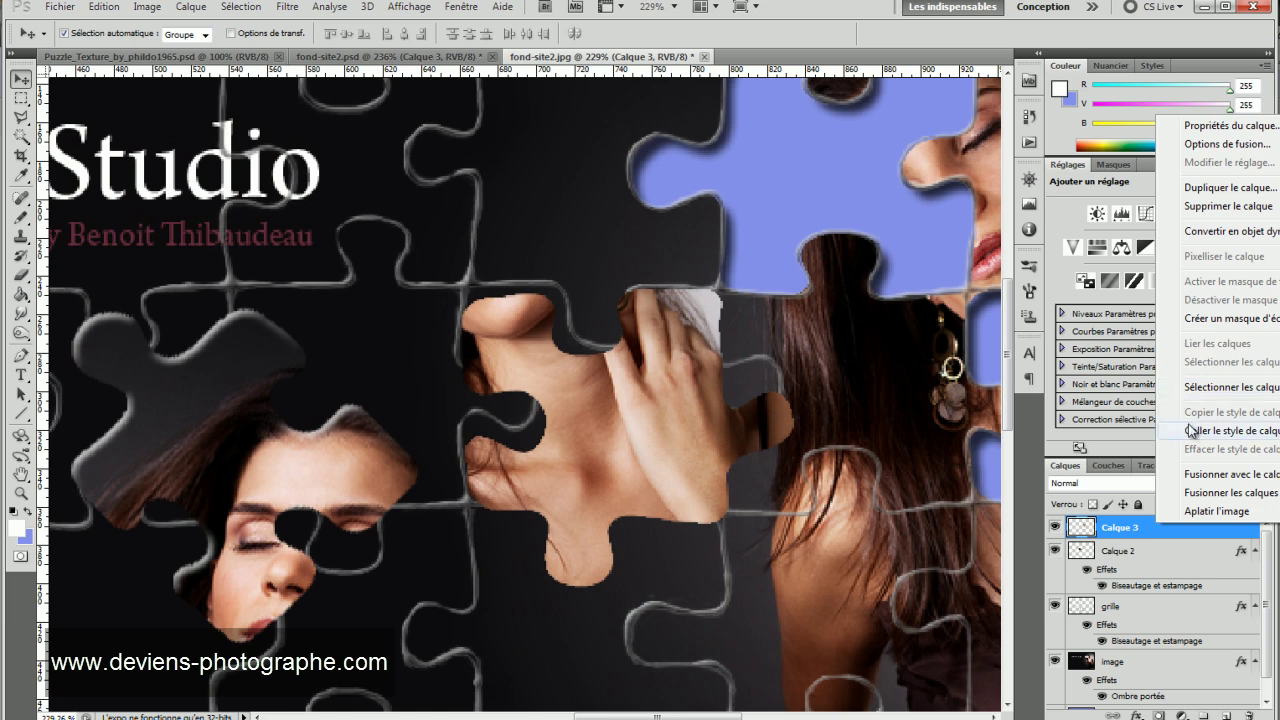
pyautogui.click(1190, 430)
# - Move the neck-and-hand piece down to the lower part of the dark background, below the face piece
pyautogui.moveTo(617, 400); pyautogui.dragTo(614, 556)
pyautogui.scroll(-5, 614, 556)
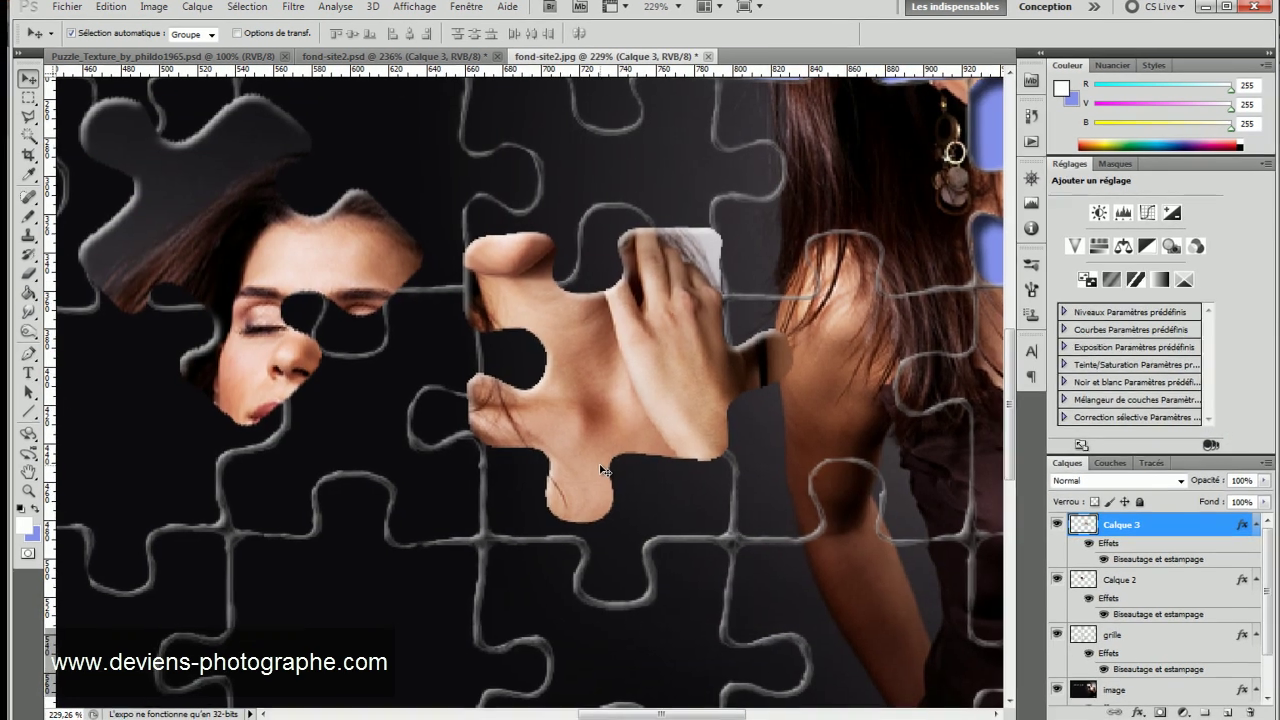
pyautogui.moveTo(388, 488); pyautogui.dragTo(216, 491)
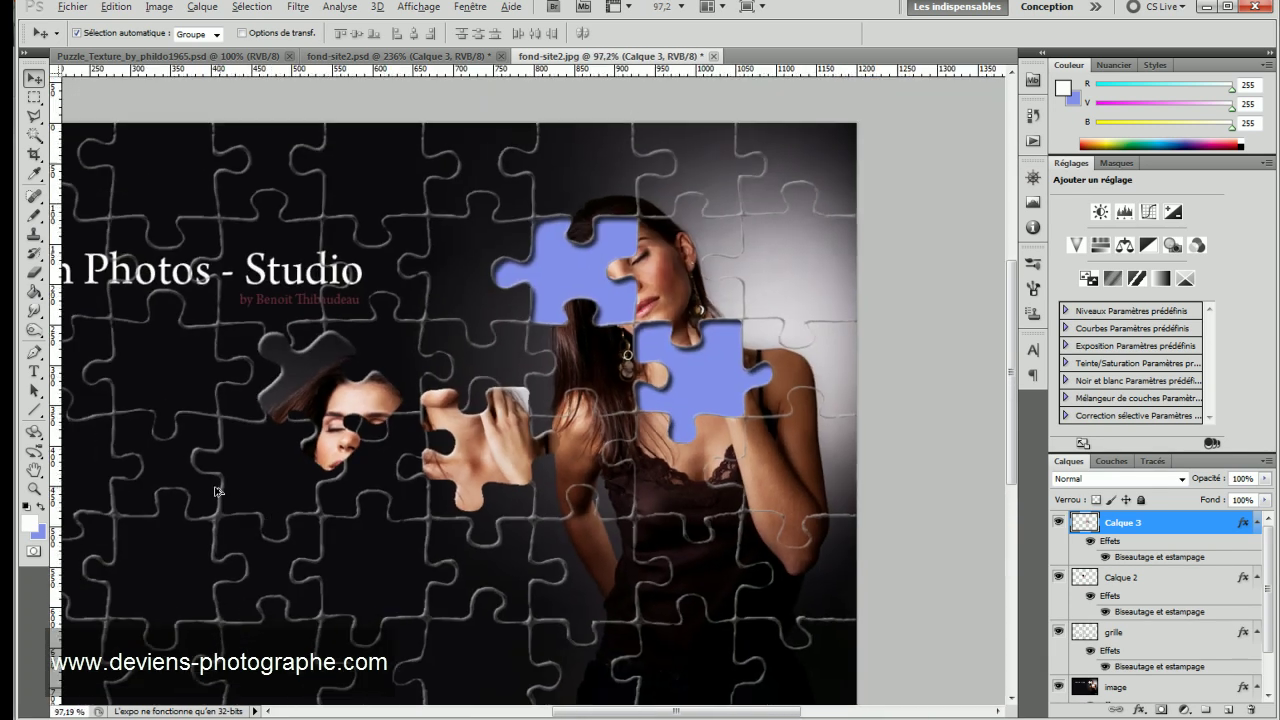
pyautogui.moveTo(320, 673); pyautogui.dragTo(531, 594)
pyautogui.moveTo(665, 400); pyautogui.dragTo(579, 539)
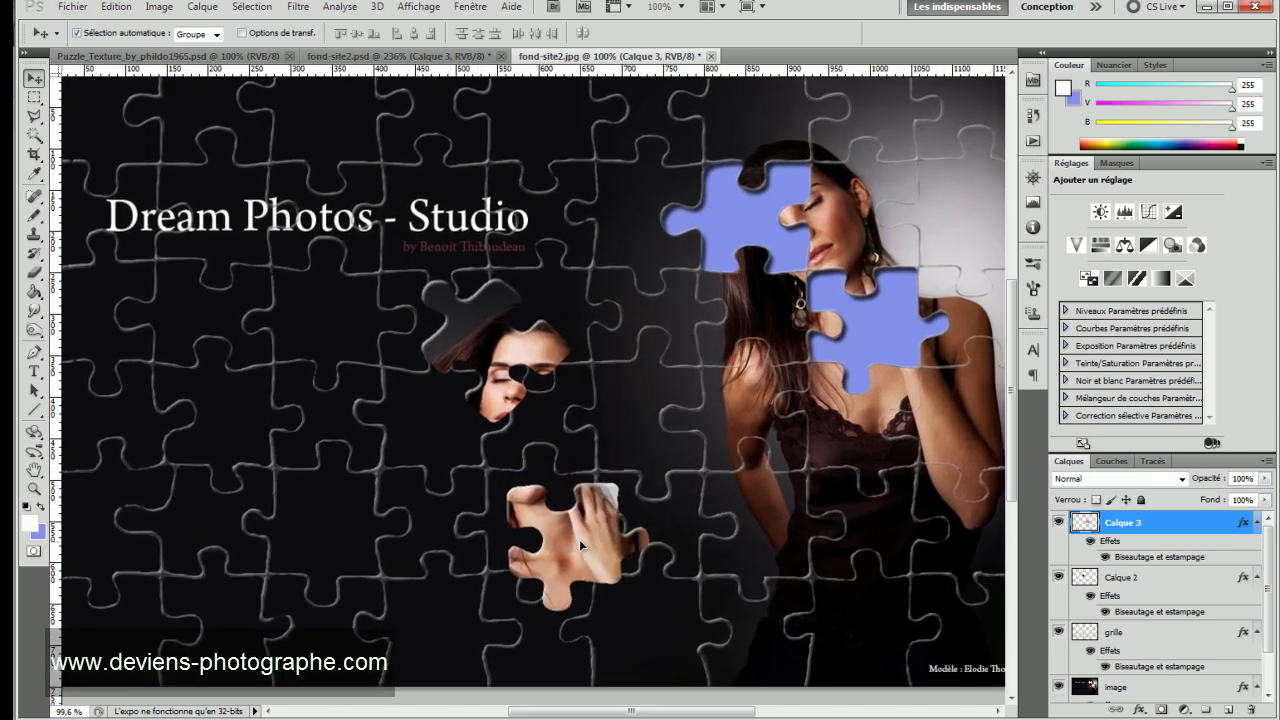
# - Rotate the neck-and-hand piece on Calque 3 by -40° with a free transform
pyautogui.hotkey('ctrl', 't')
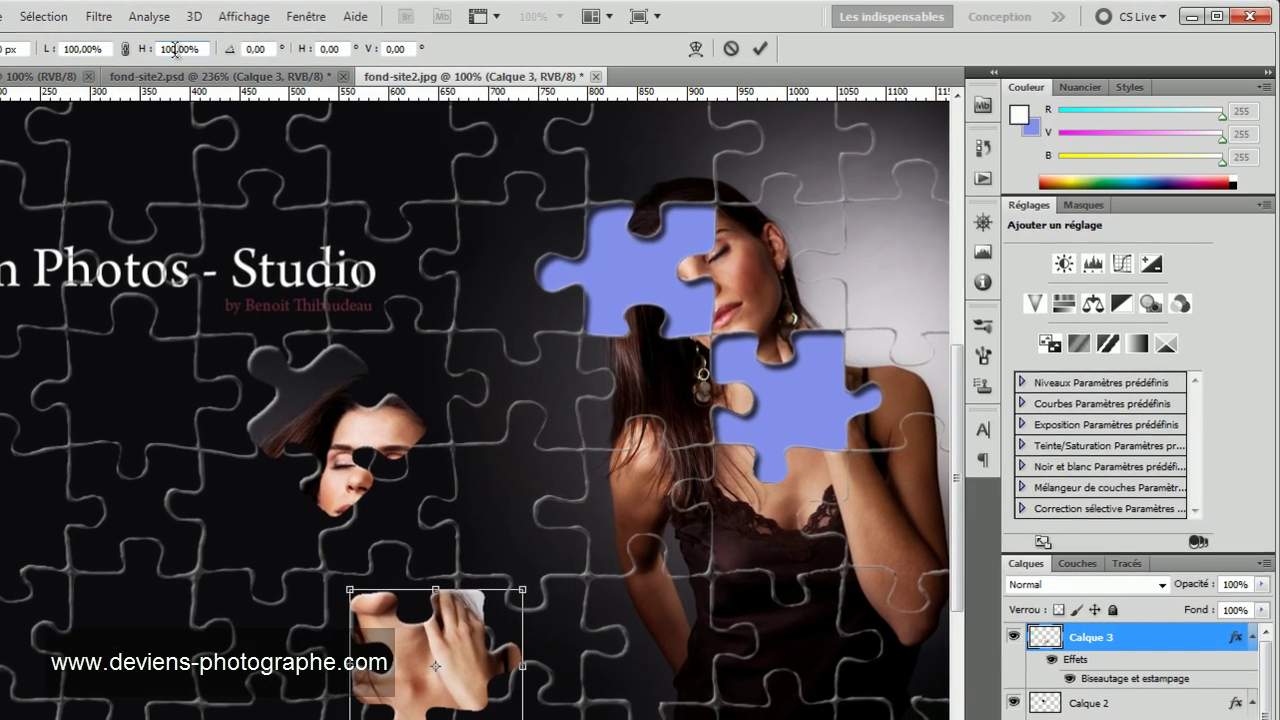
pyautogui.click(365, 33)
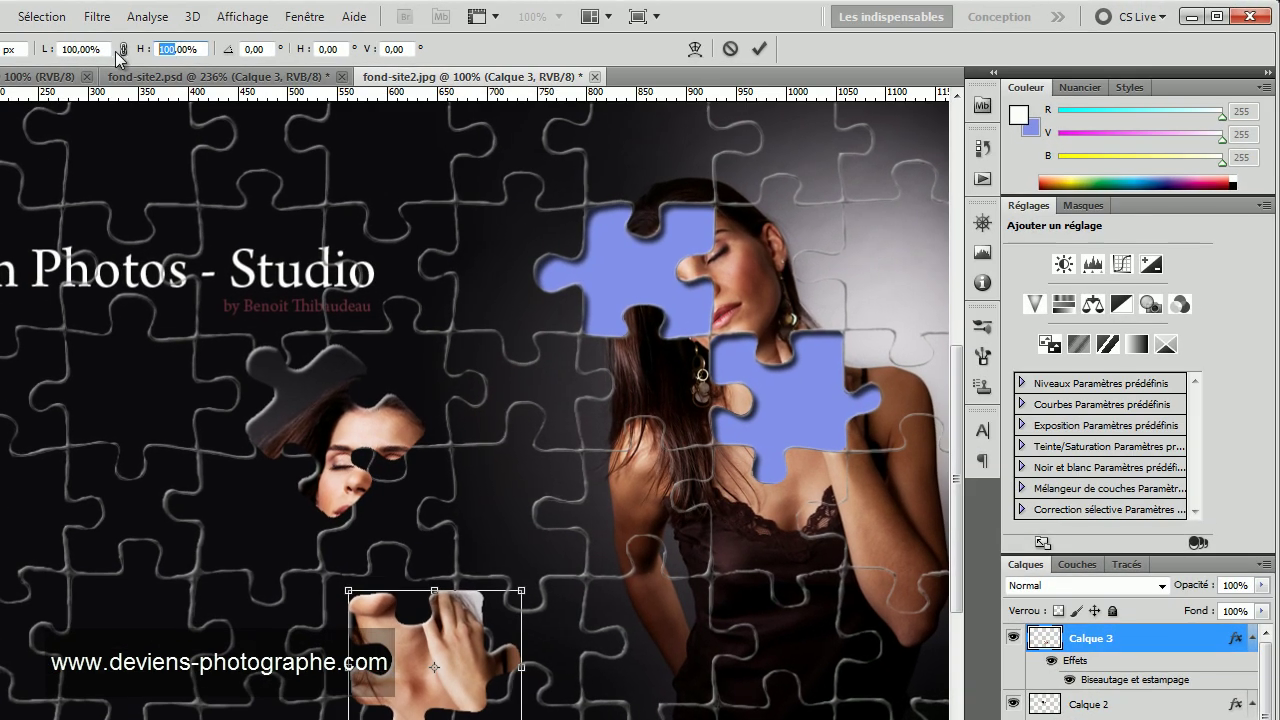
pyautogui.click(245, 47)
pyautogui.write('-4')
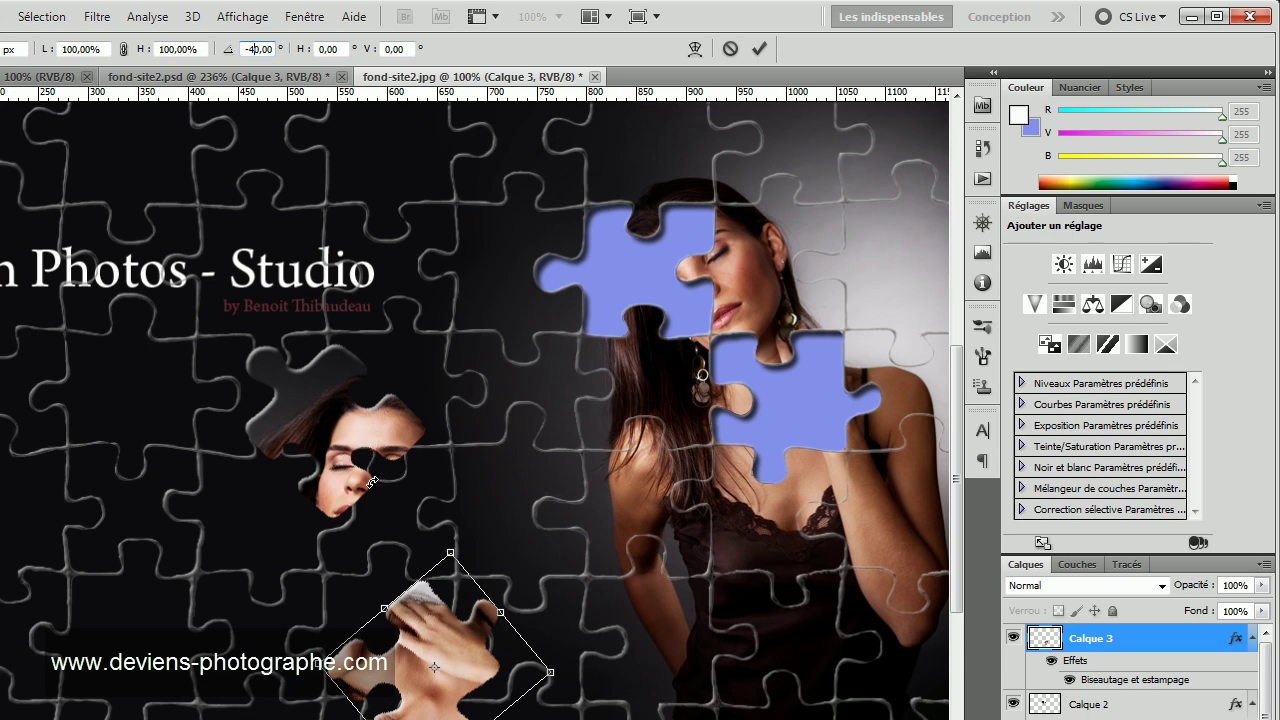
pyautogui.press('Return')
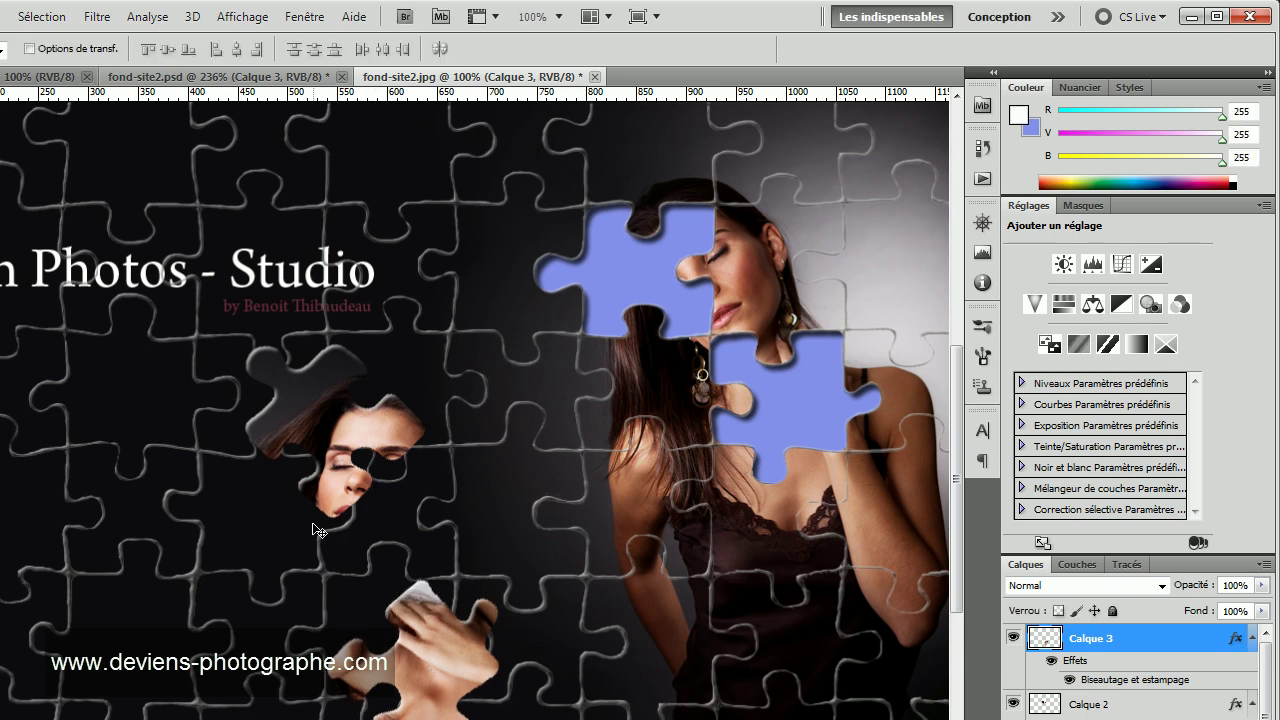